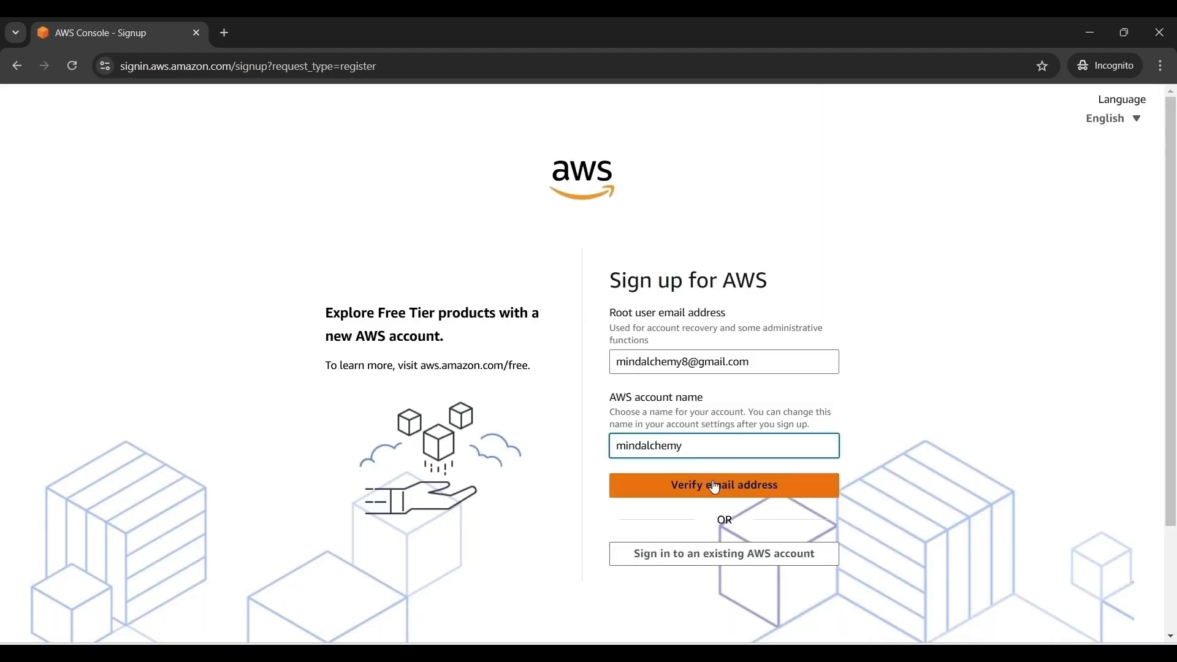
# Step: Submit the root user email address and account name for verification
pyautogui.click(716, 488)
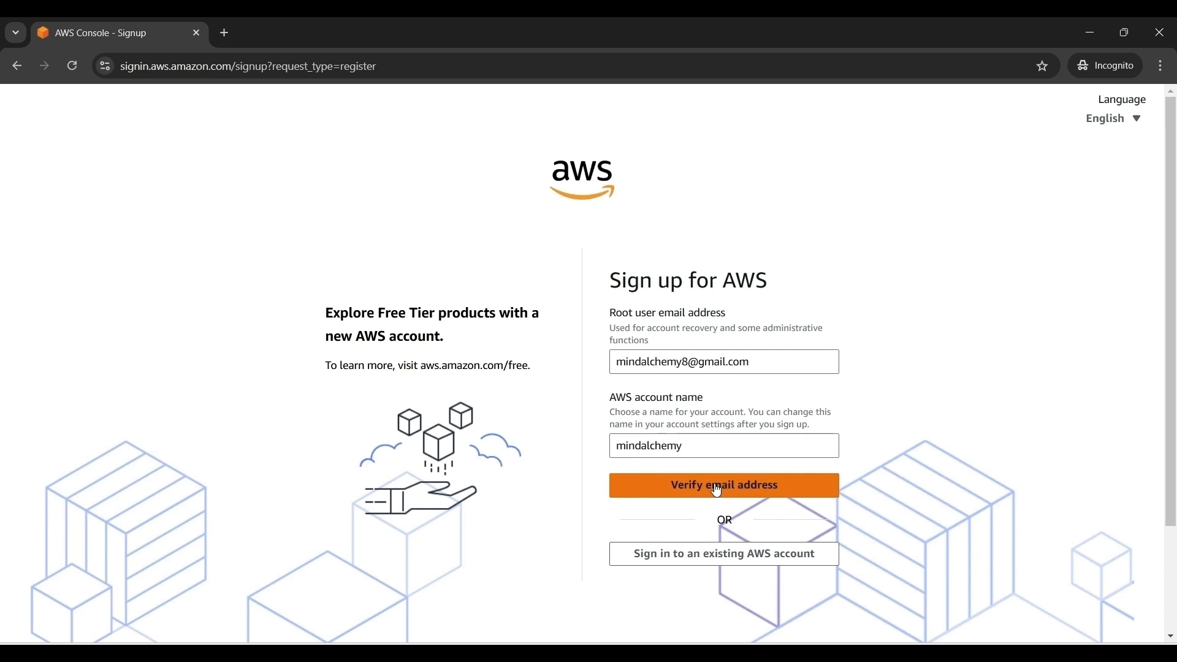
pyautogui.click(717, 491)
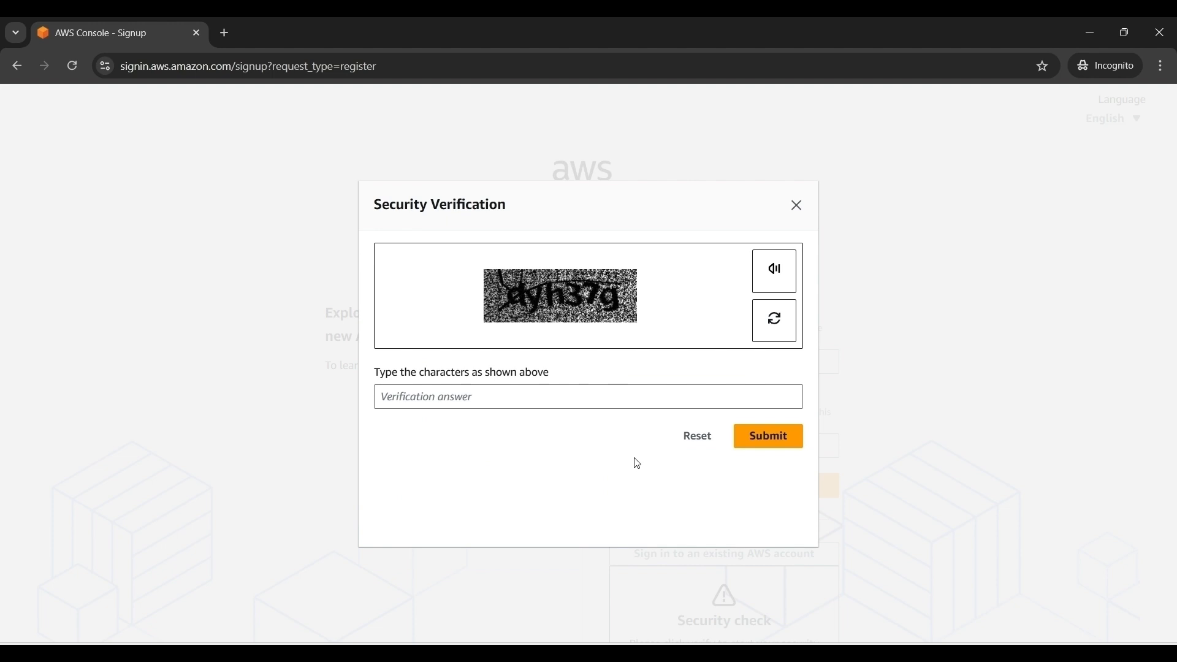
# Step: Answer the security captcha with the characters shown and submit it
pyautogui.click(600, 390)
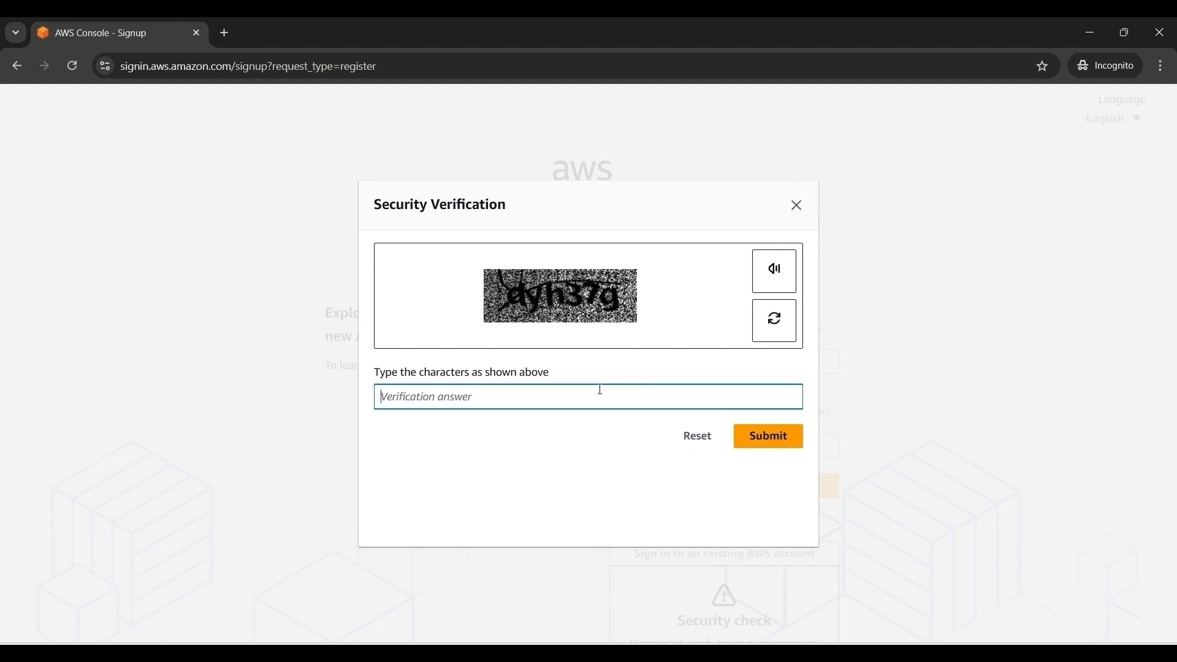
pyautogui.write('dyh37g')
pyautogui.click(765, 439)
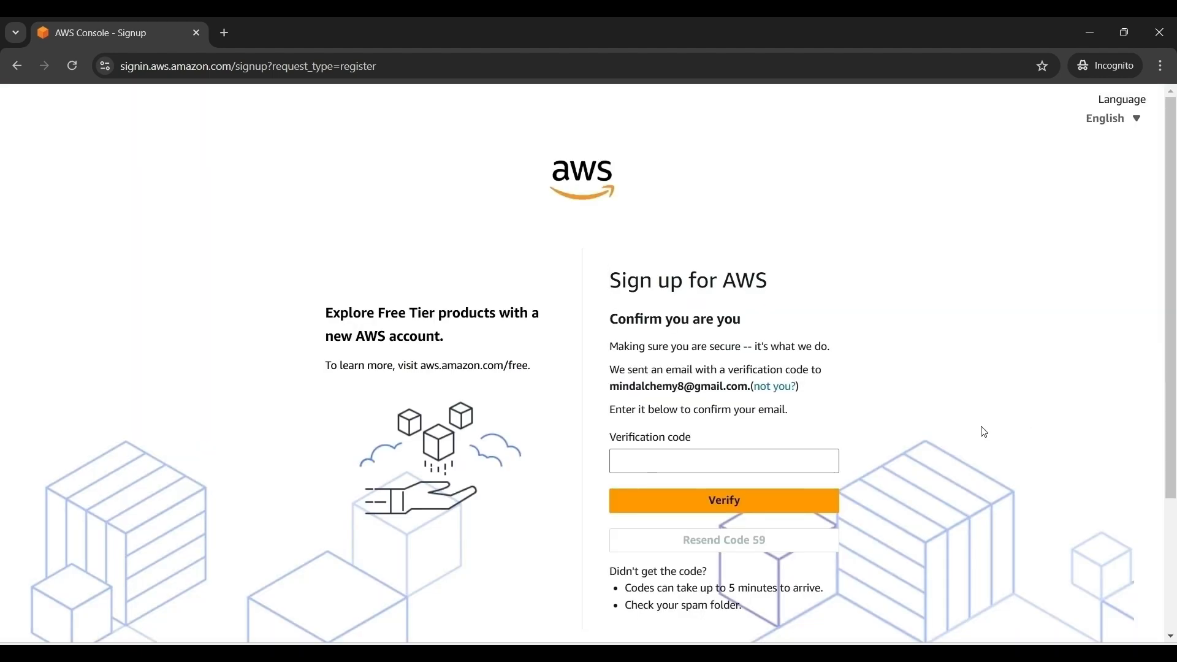
# Step: Get the emailed verification code from the mailbox and confirm the root email with it
pyautogui.click(224, 33)
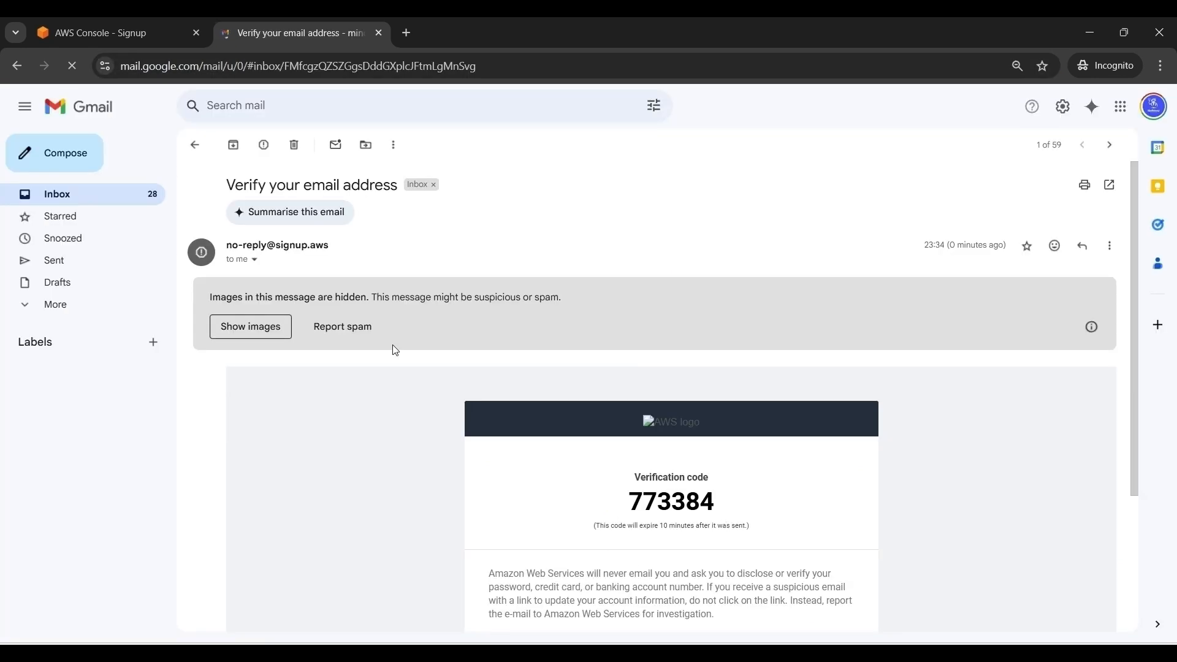
pyautogui.click(120, 32)
pyautogui.click(671, 454)
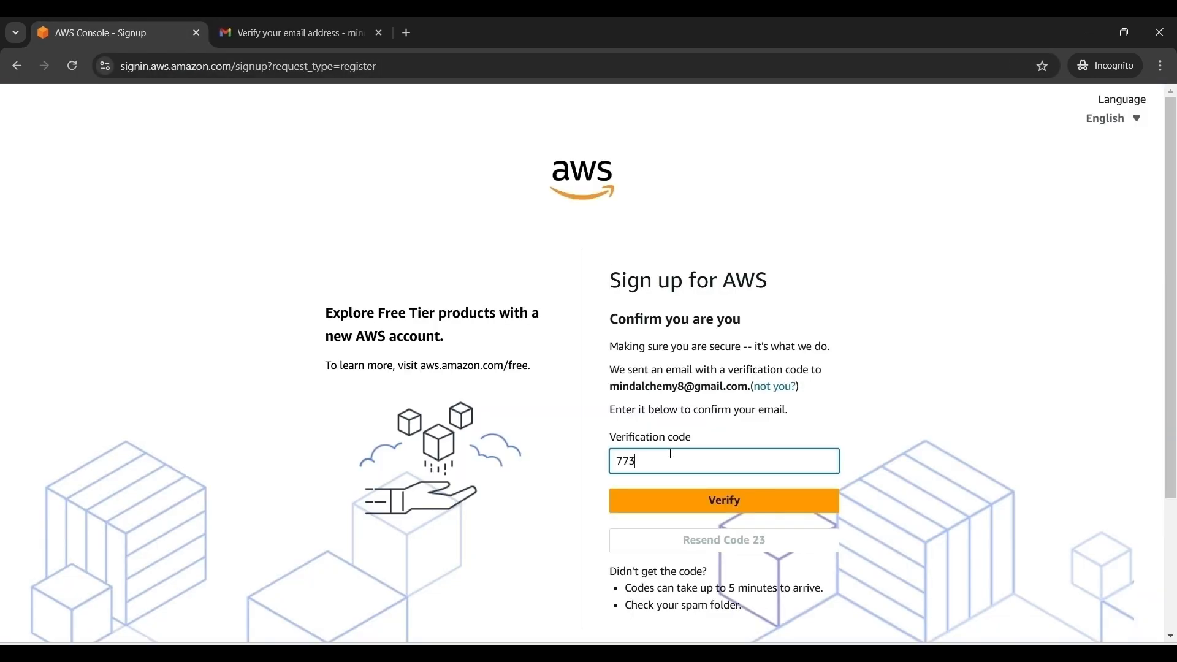
pyautogui.click(673, 499)
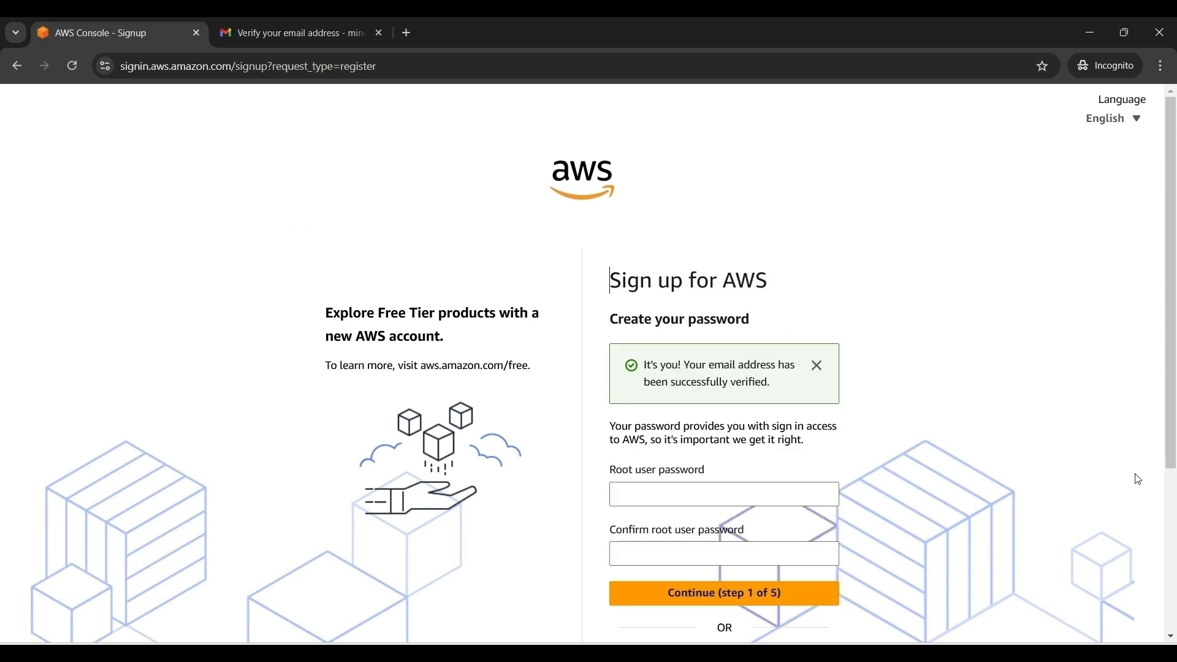
# Step: Set and confirm the root user password, then continue past step 1 of 5
pyautogui.click(812, 490)
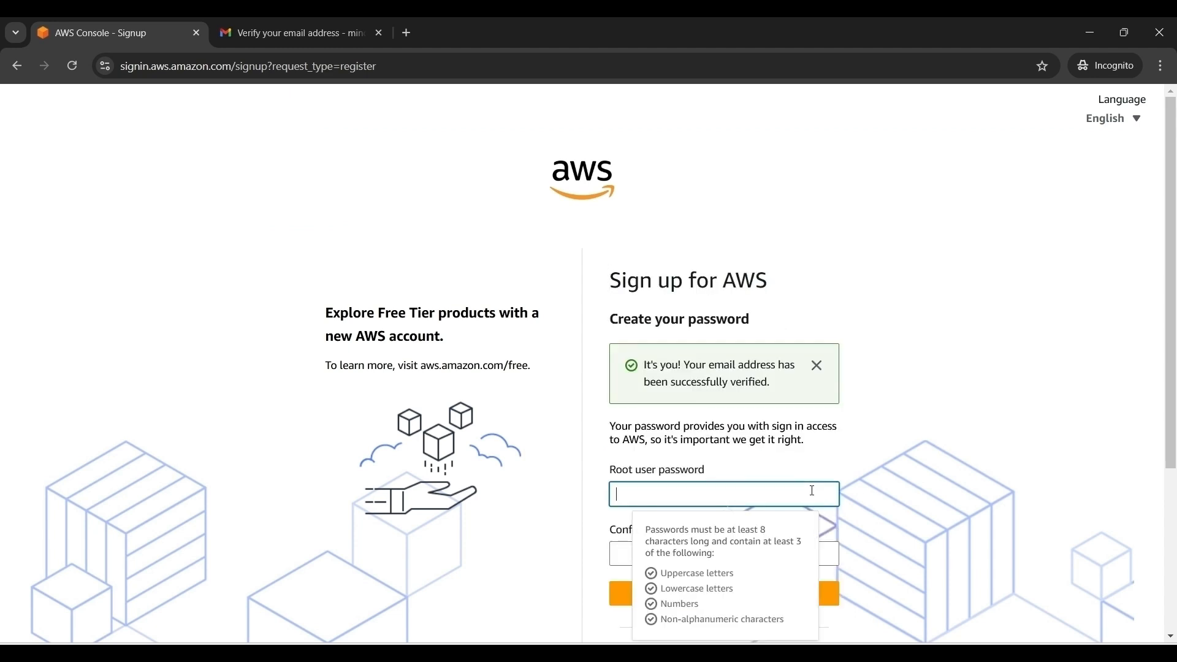
pyautogui.write('••••••••••••••••••••••')
pyautogui.press('Tab')
pyautogui.write('•••••••••••••••')
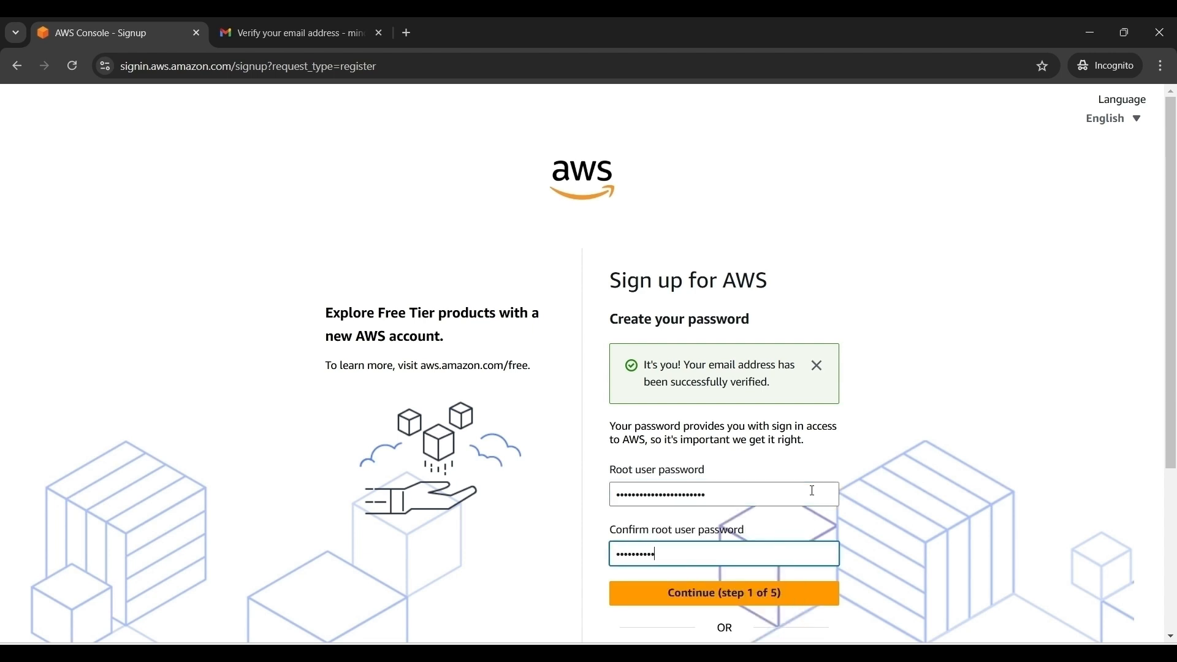
pyautogui.write('•••••••')
pyautogui.click(777, 593)
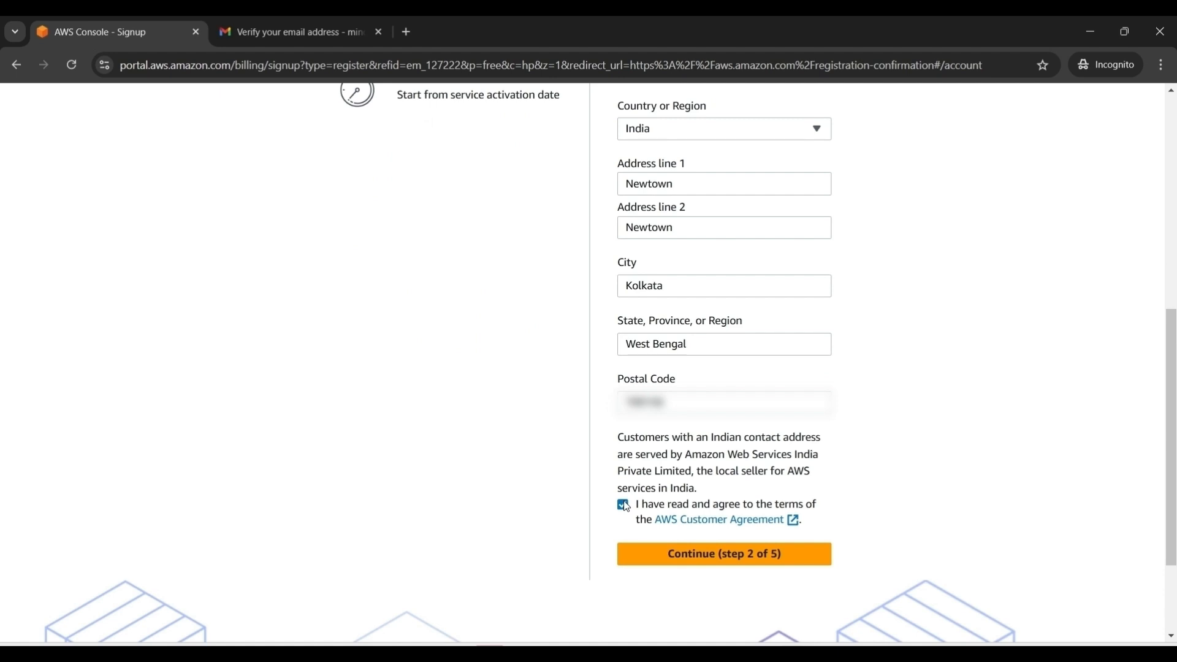
# Step: Submit contact and billing card details, then authorise the charge with the bank's one-time password
pyautogui.click(721, 558)
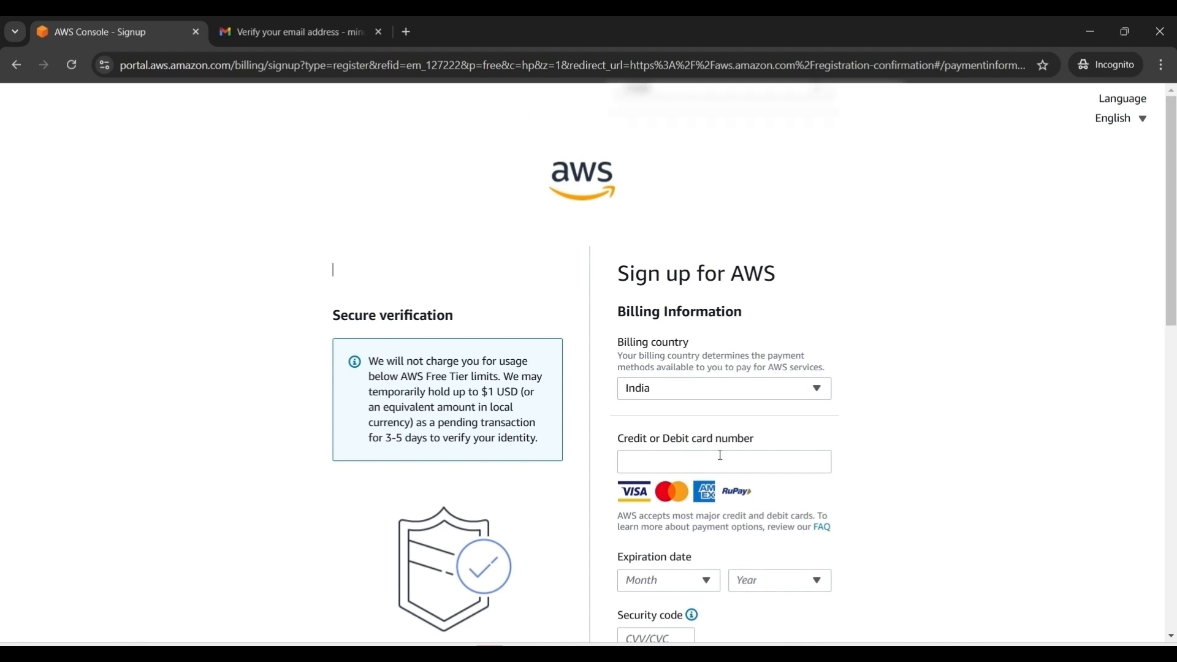
pyautogui.scroll(-10, 717, 451)
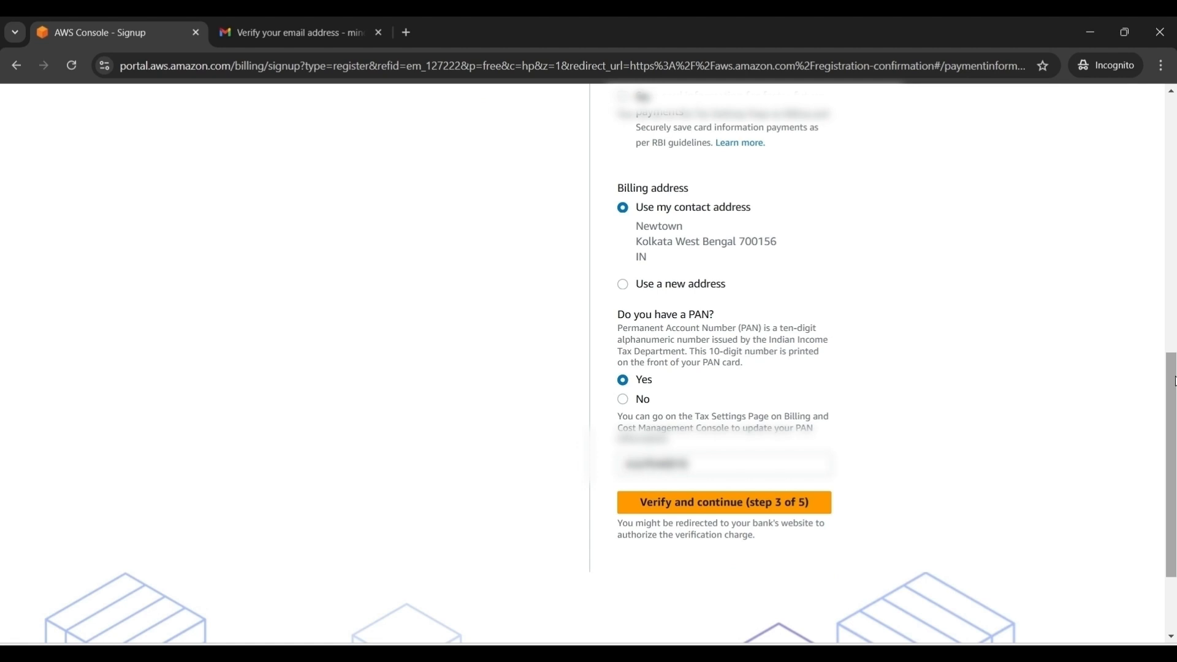
pyautogui.click(774, 541)
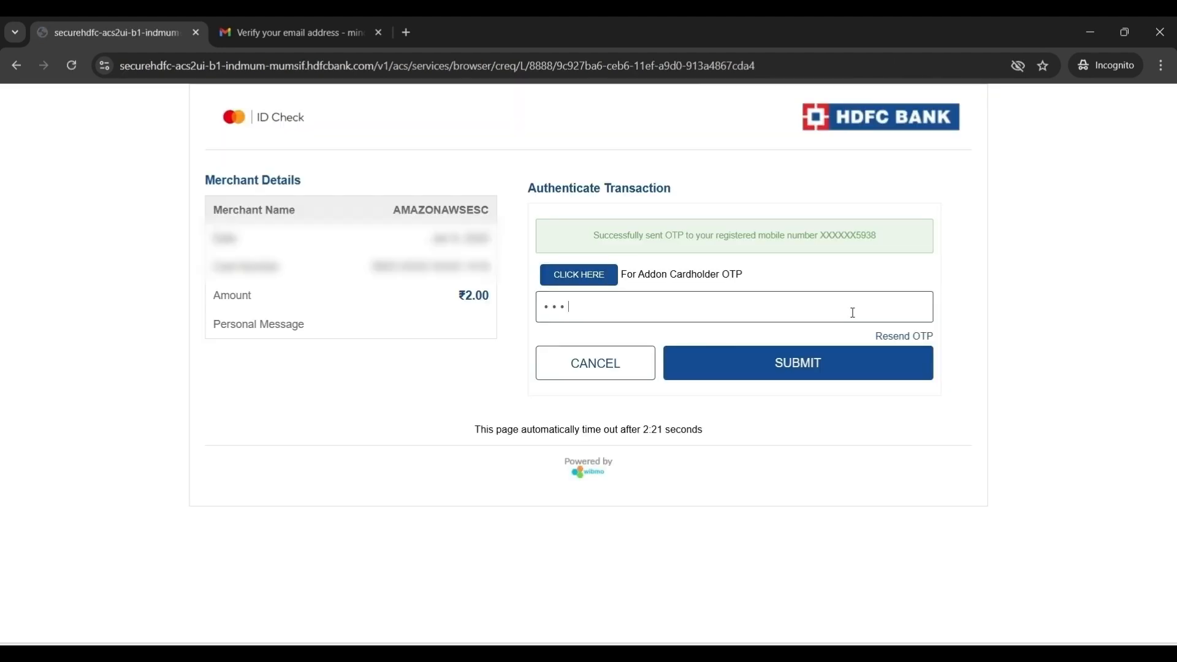
pyautogui.write('•••')
pyautogui.click(797, 363)
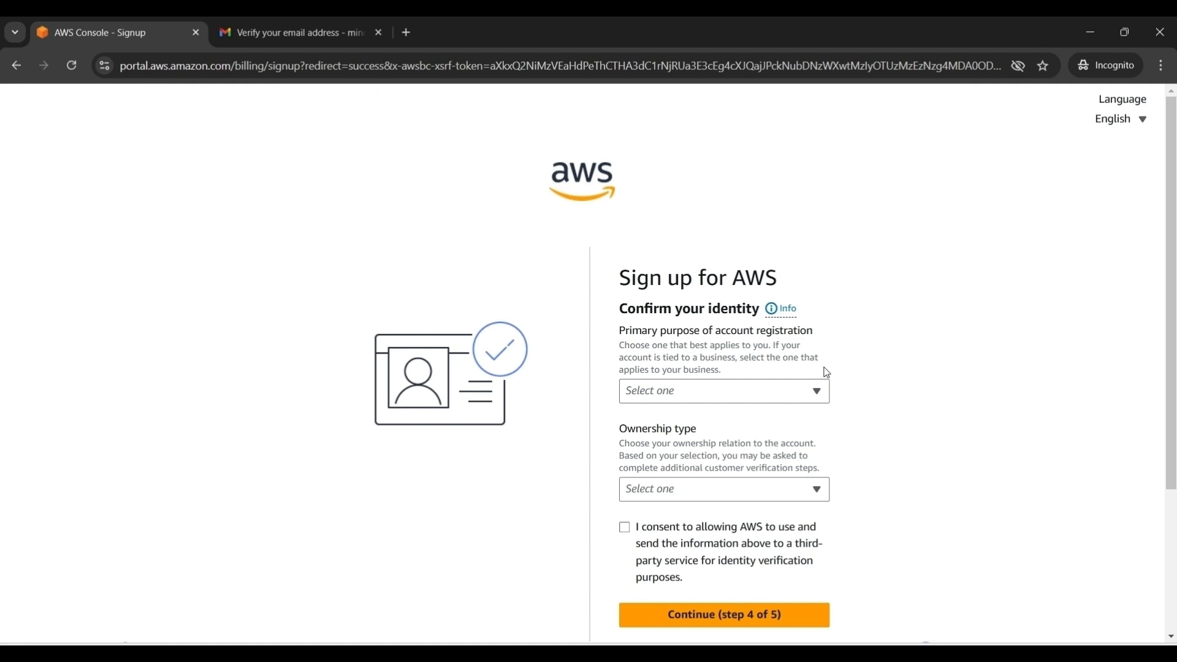
# Step: Choose Academic as the registration purpose and Individual as the ownership type
pyautogui.click(820, 391)
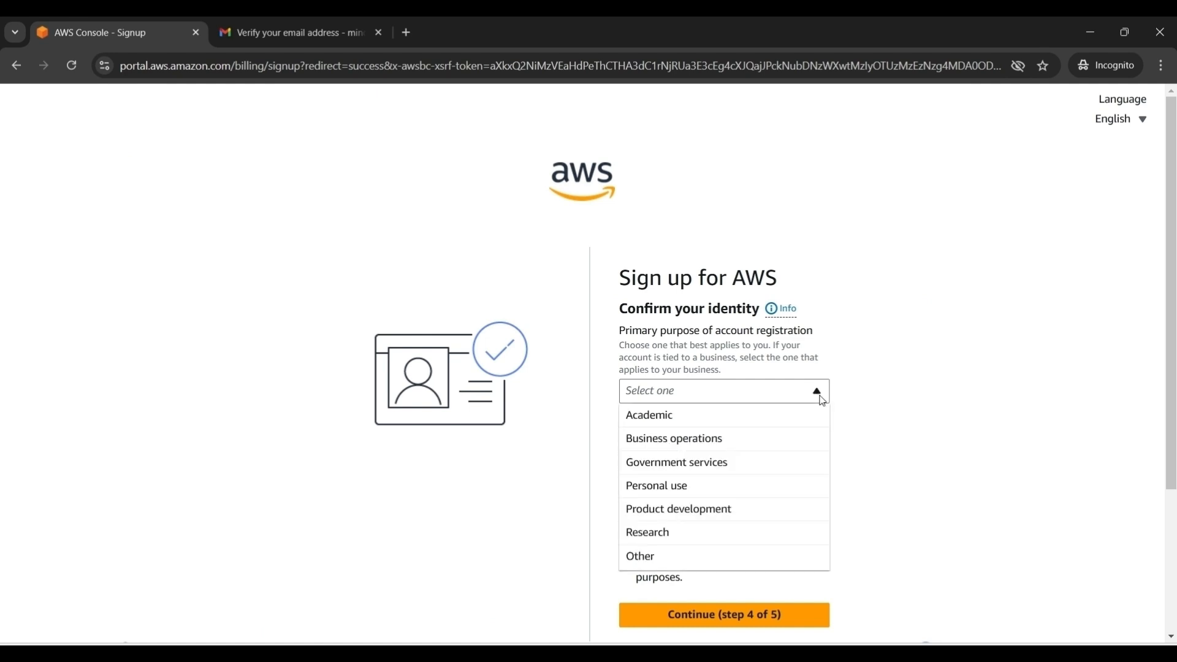
pyautogui.click(806, 426)
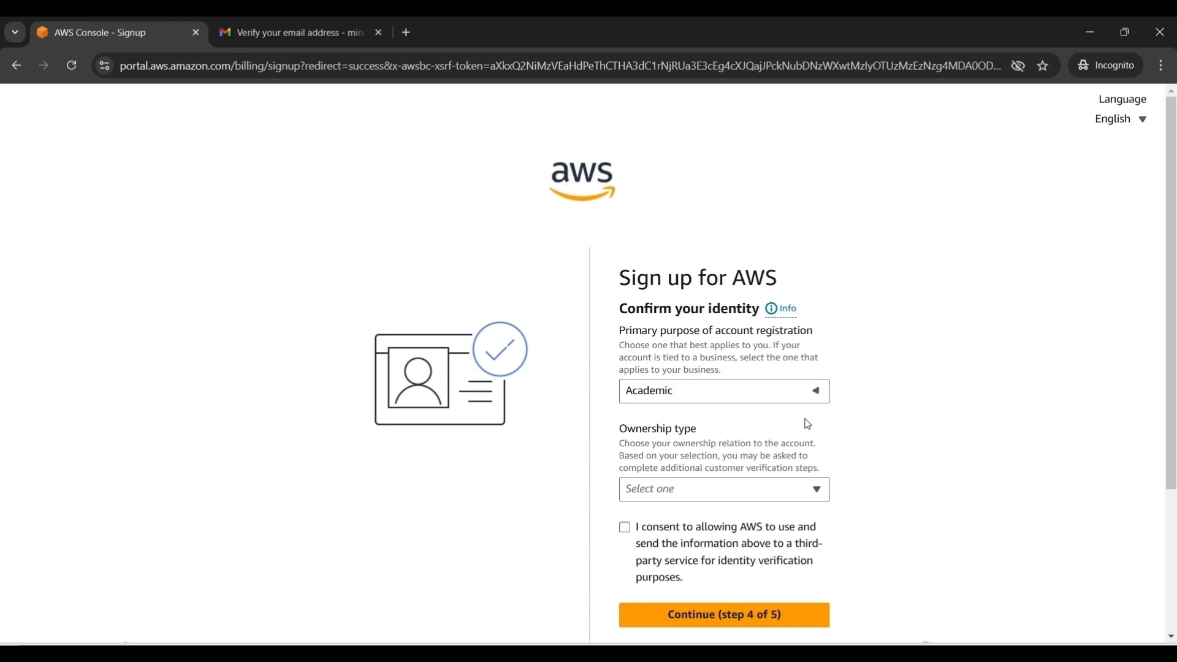
pyautogui.click(817, 490)
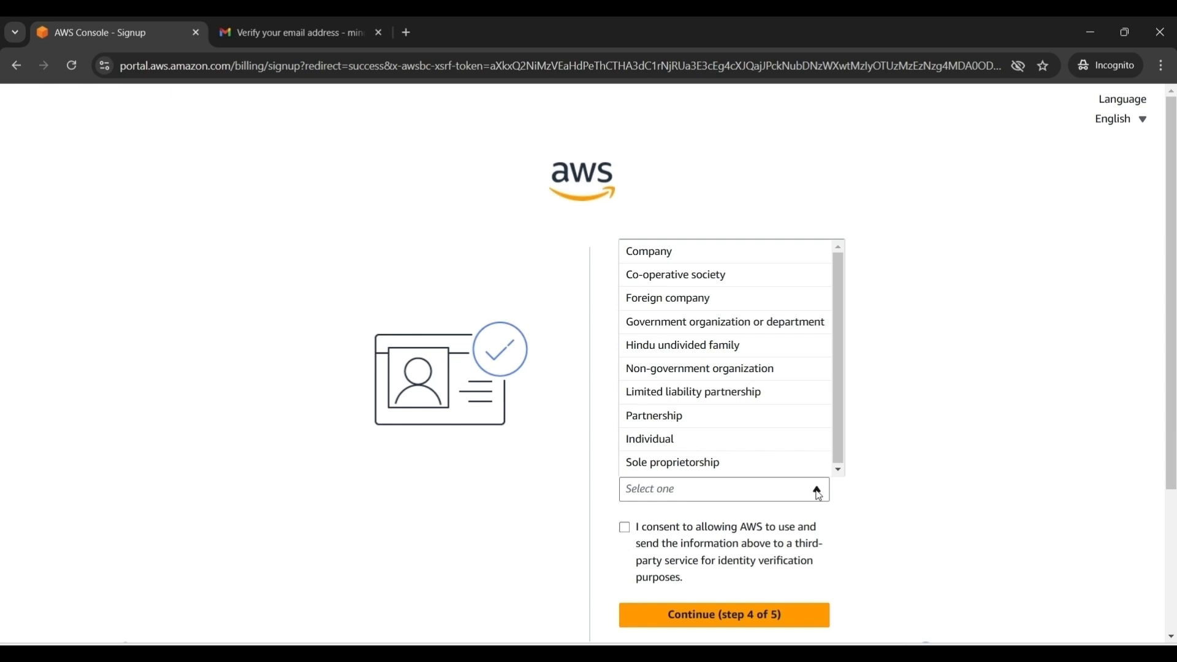
pyautogui.click(787, 448)
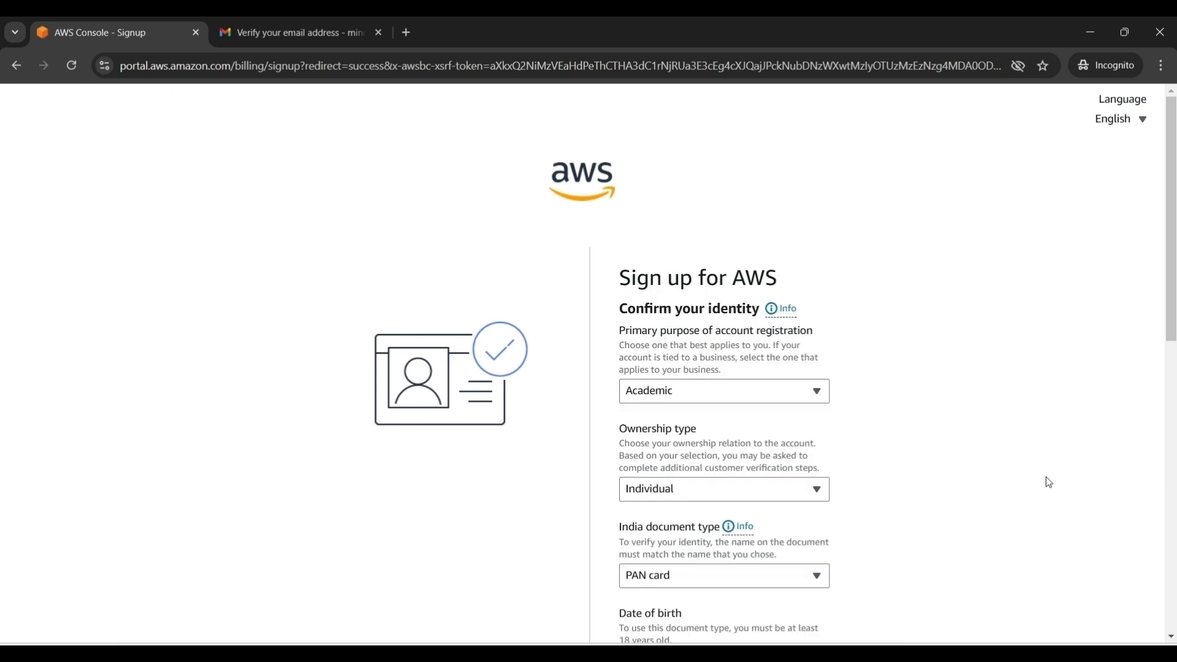
pyautogui.moveTo(1173, 317); pyautogui.dragTo(1175, 482)
# Step: Keep PAN card as the document type, consent to third-party verification, and continue
pyautogui.click(810, 389)
pyautogui.click(788, 410)
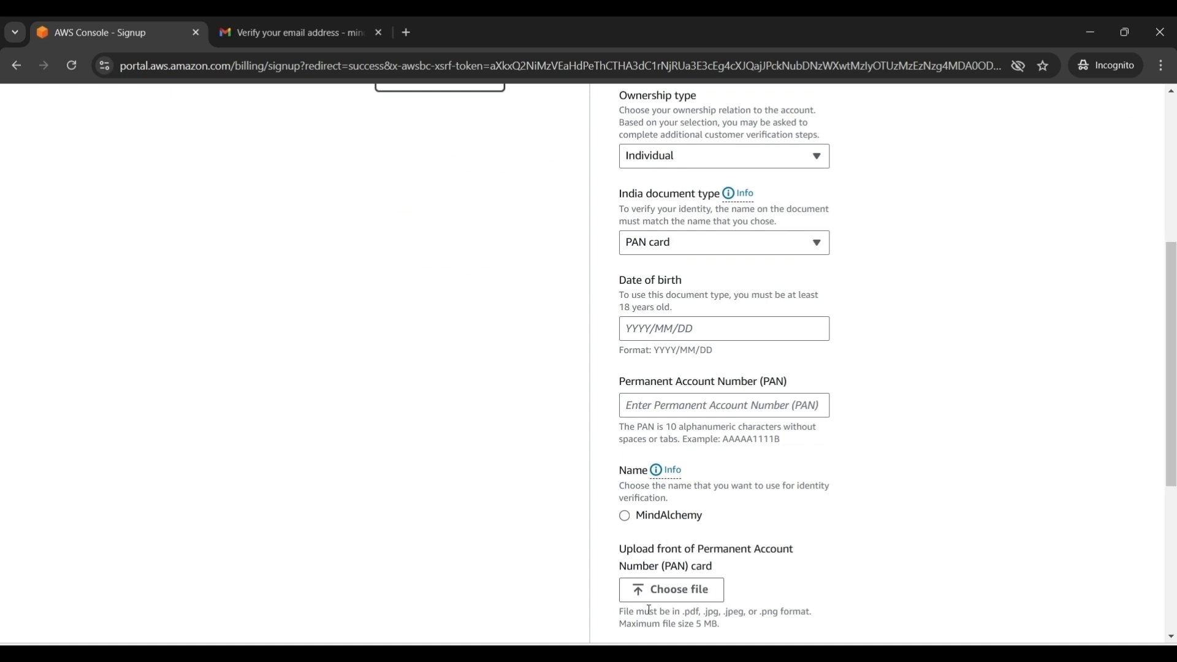
pyautogui.scroll(-2, 965, 514)
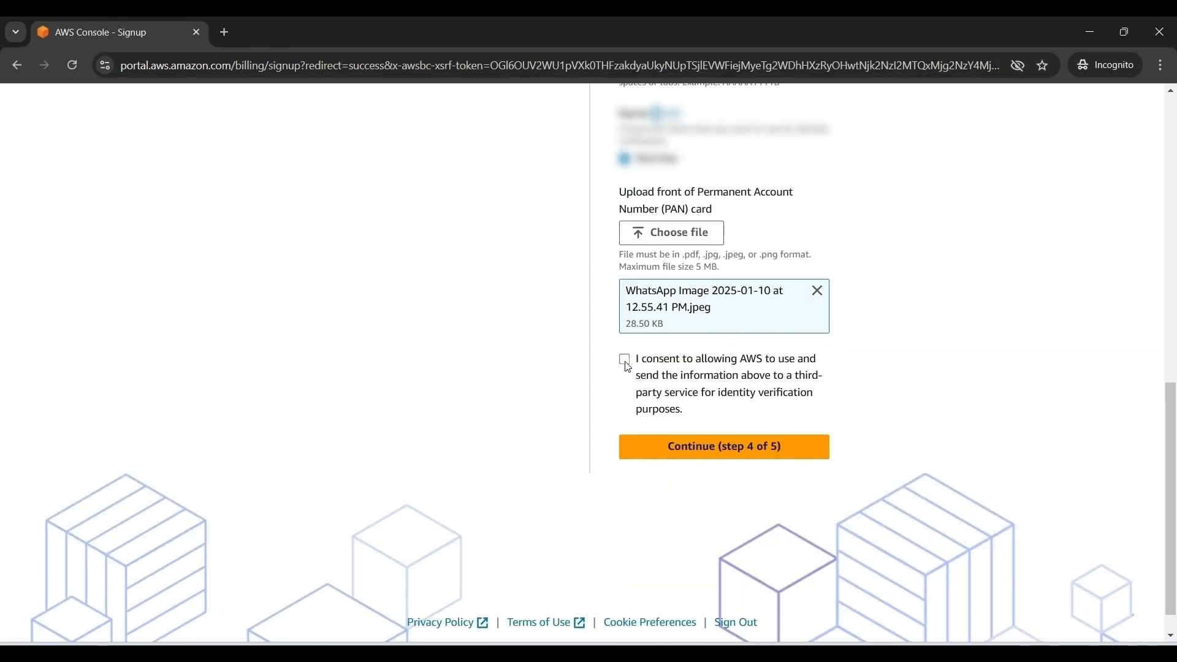
pyautogui.click(624, 360)
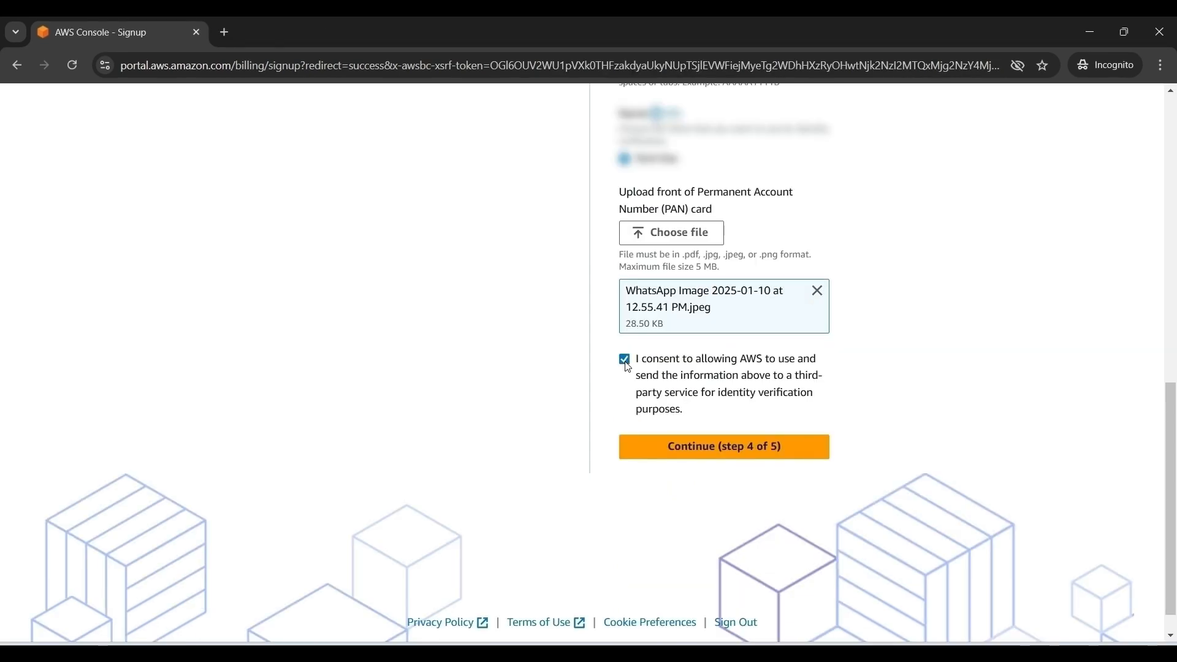
pyautogui.click(675, 449)
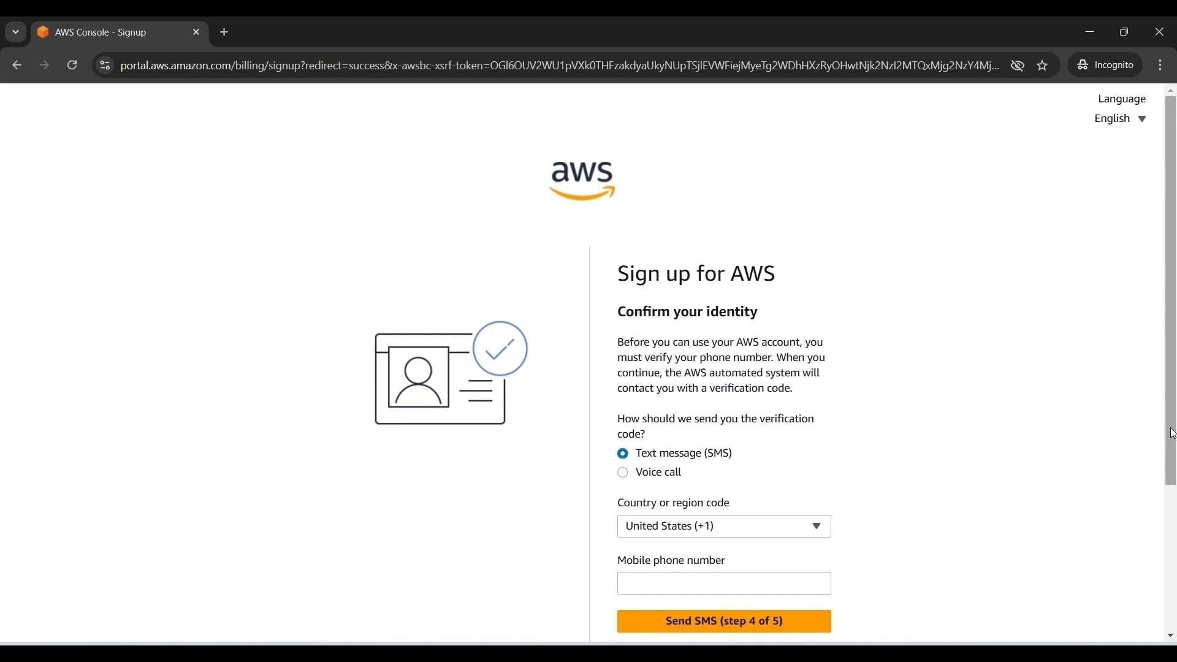
# Step: Select India (+91) as the mobile number's country code
pyautogui.moveTo(1174, 410); pyautogui.dragTo(1175, 464)
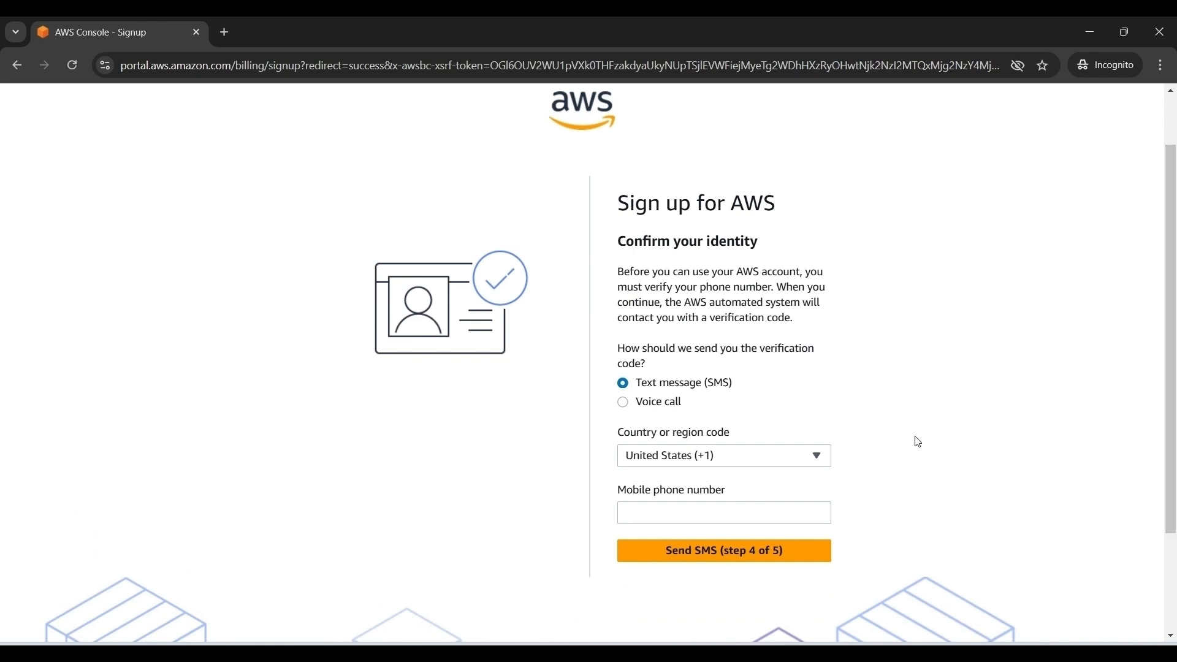
pyautogui.click(817, 464)
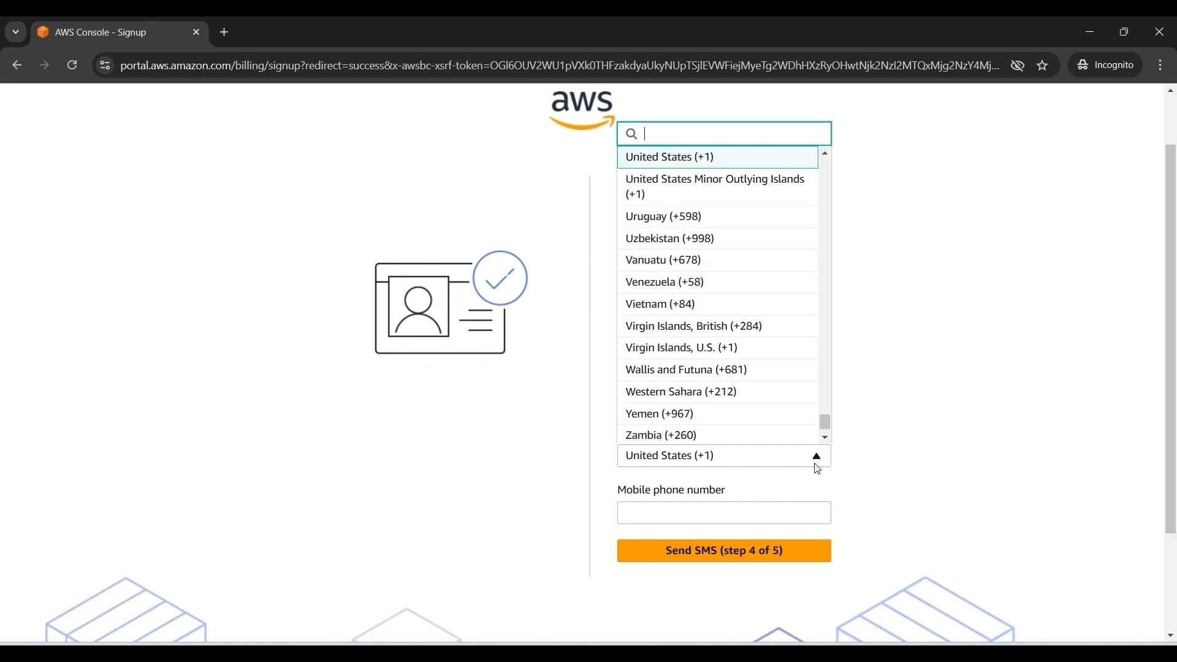
pyautogui.write('i')
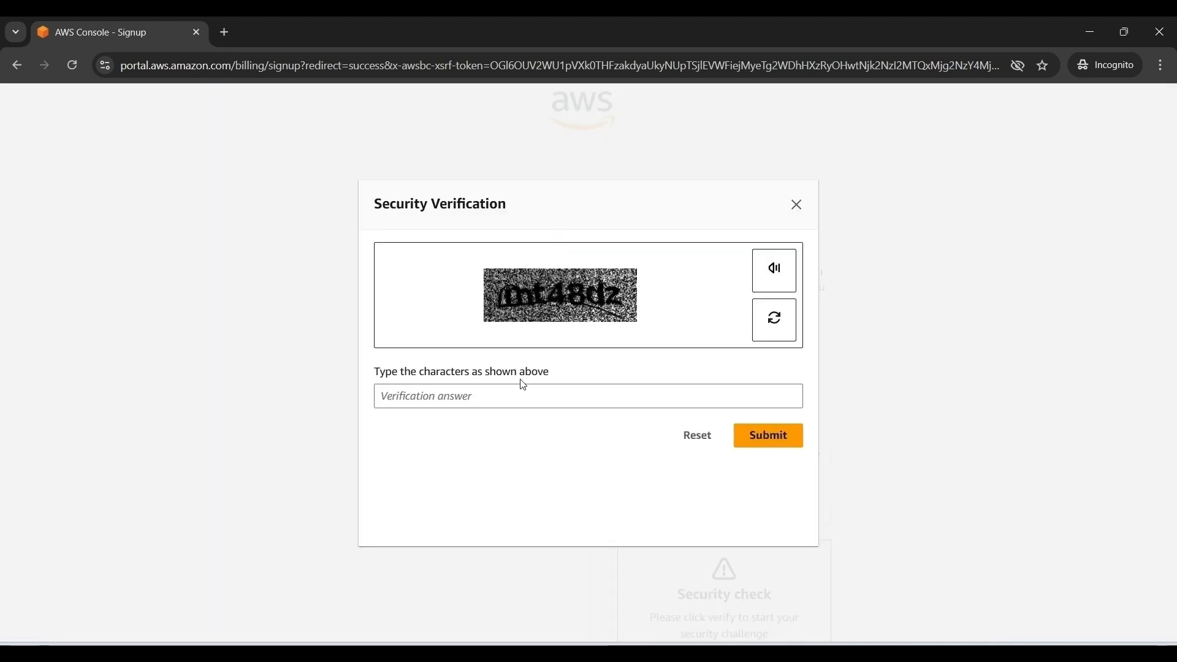
# Step: Pass the SMS captcha and submit the texted phone verification code
pyautogui.click(520, 397)
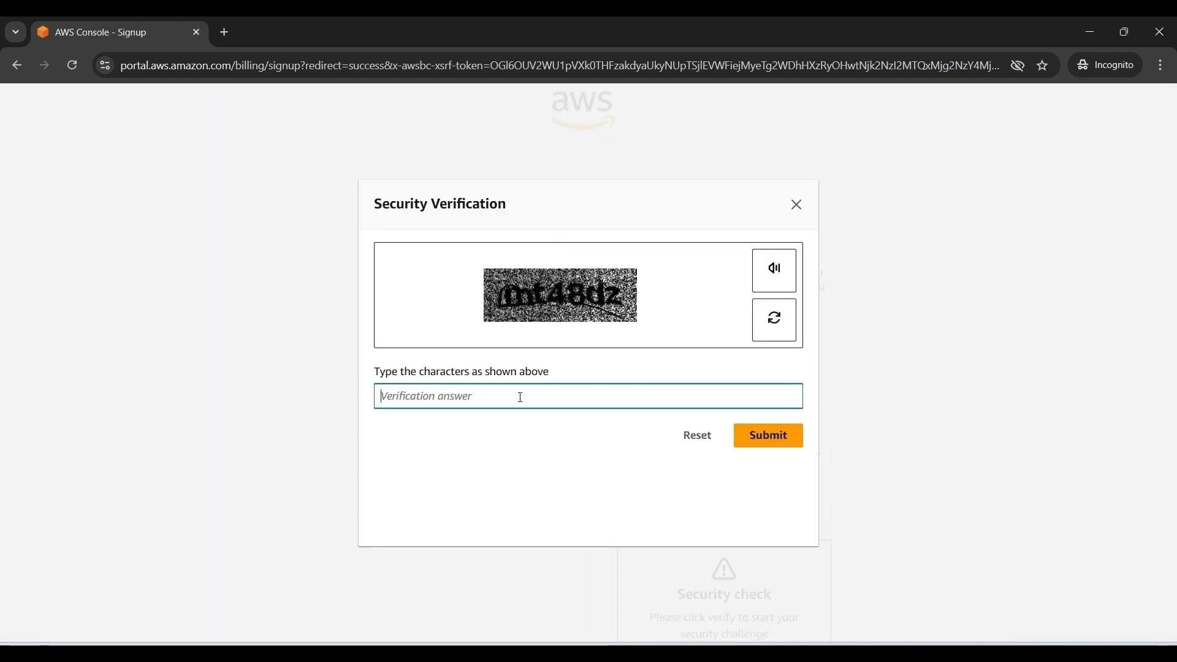
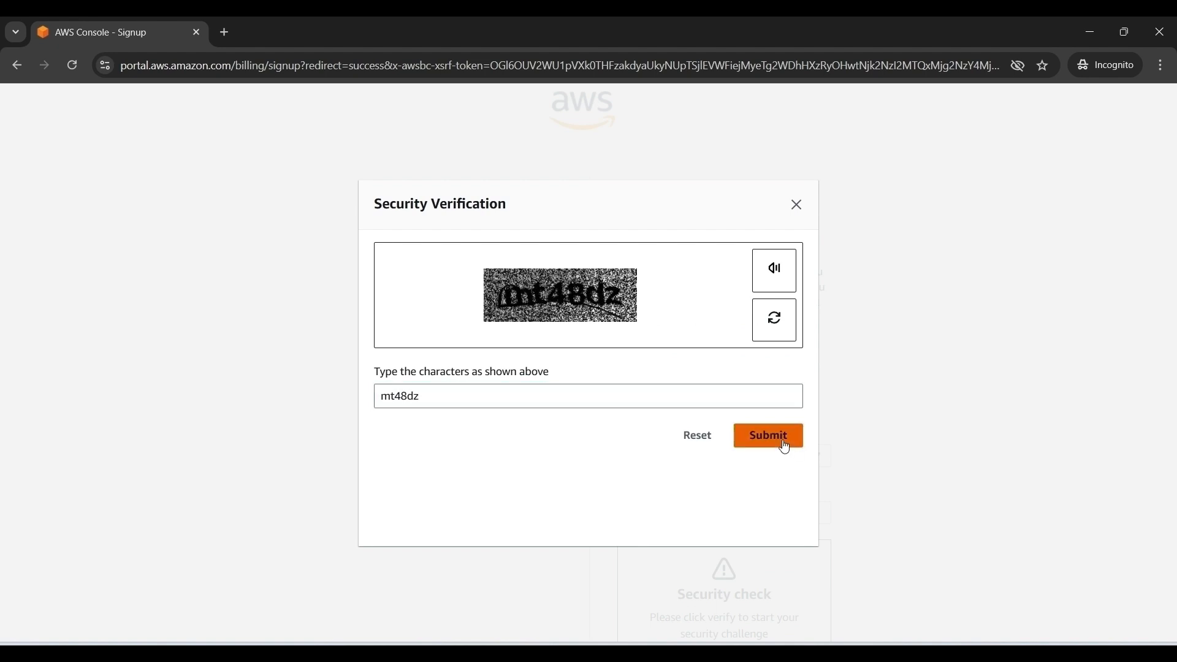
pyautogui.click(778, 441)
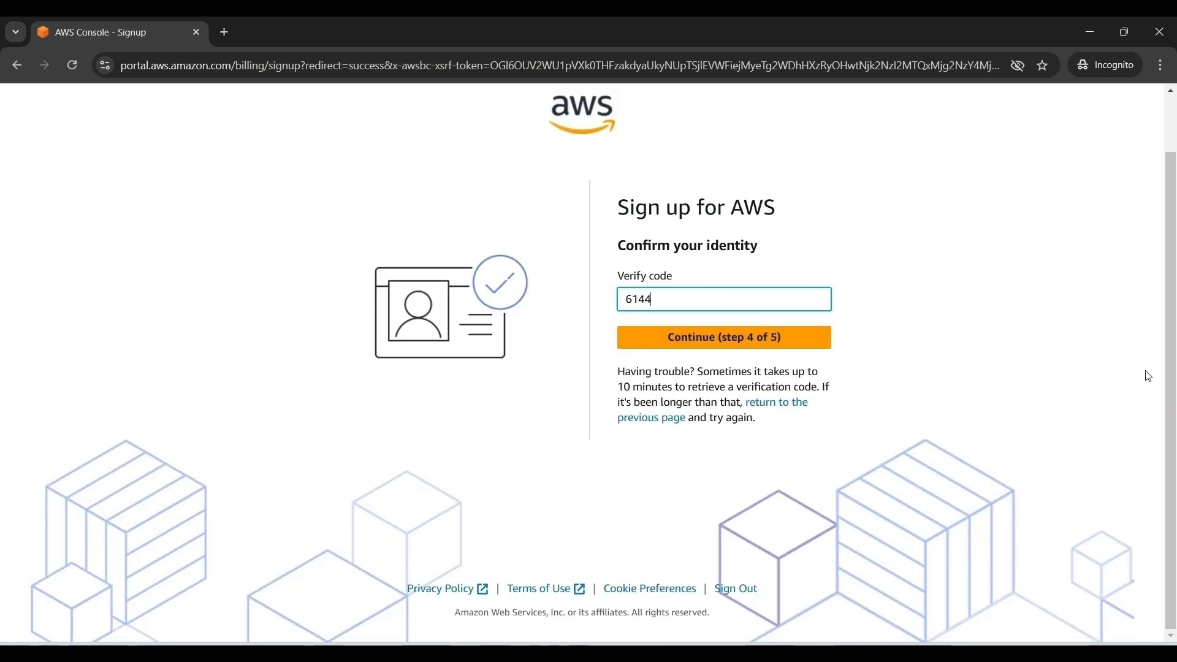
pyautogui.click(800, 339)
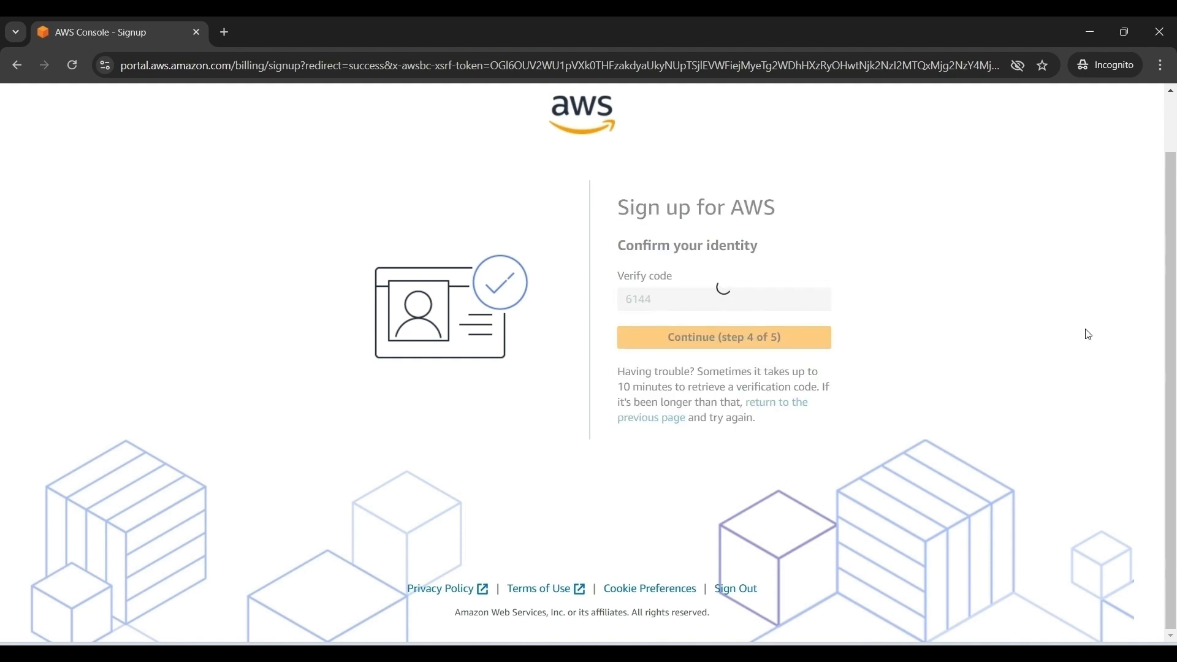
# Step: Finish sign-up on the Basic support - Free plan and go to the console sign-in
pyautogui.scroll(-4, 551, 532)
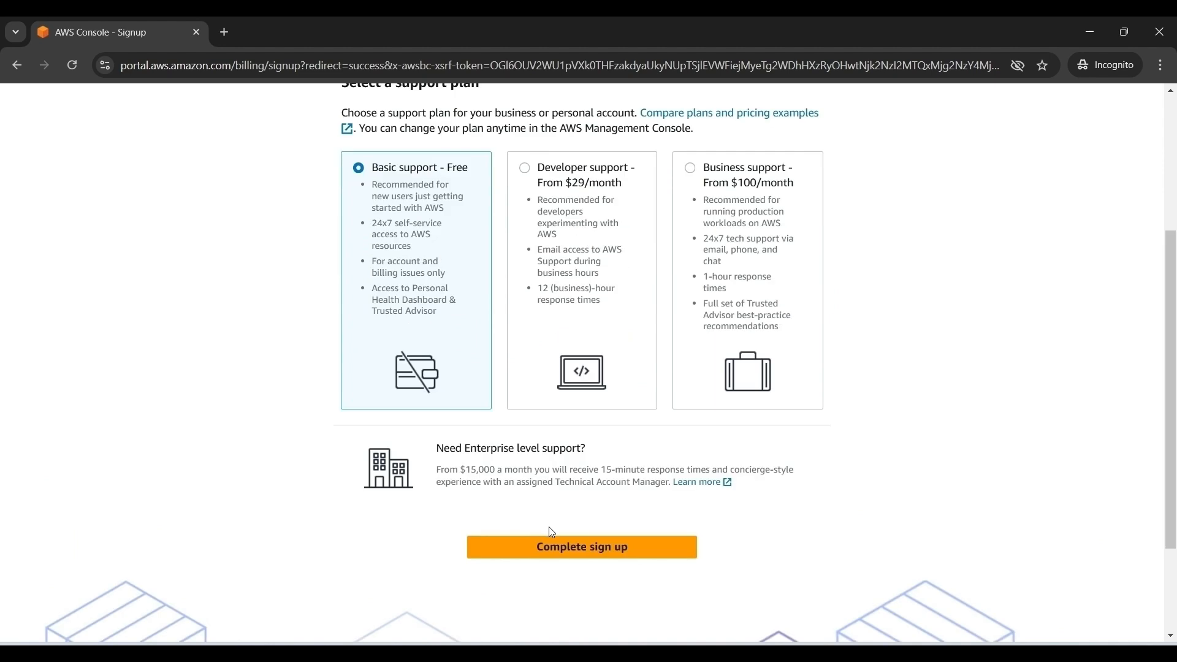
pyautogui.click(560, 552)
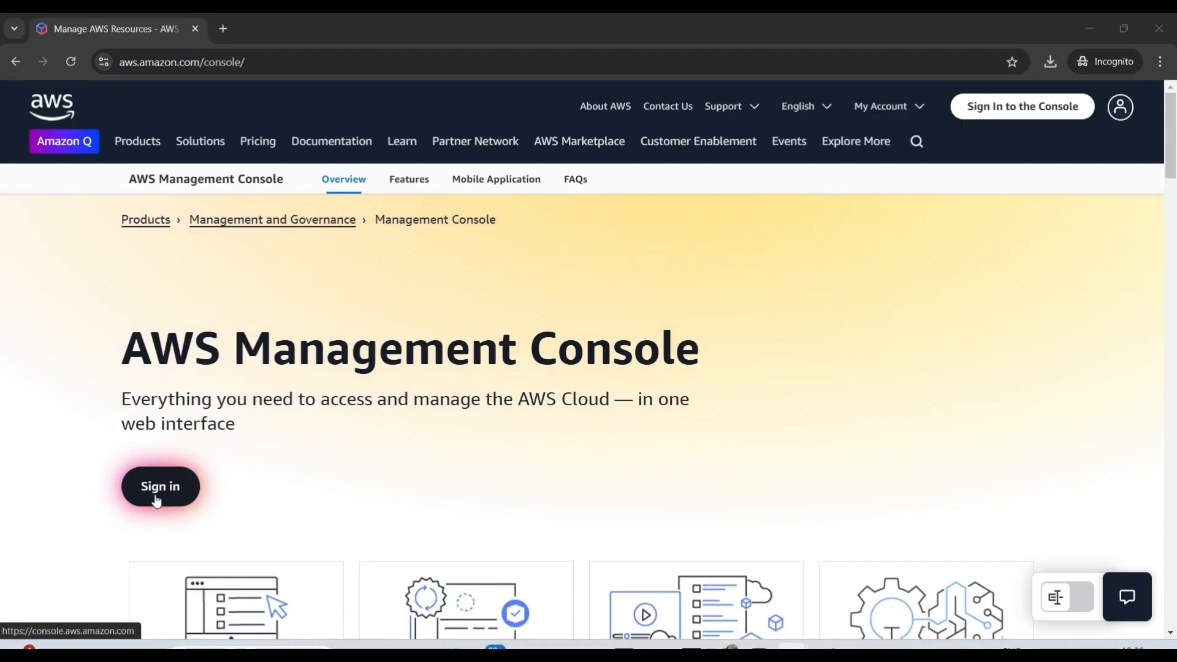
pyautogui.click(156, 500)
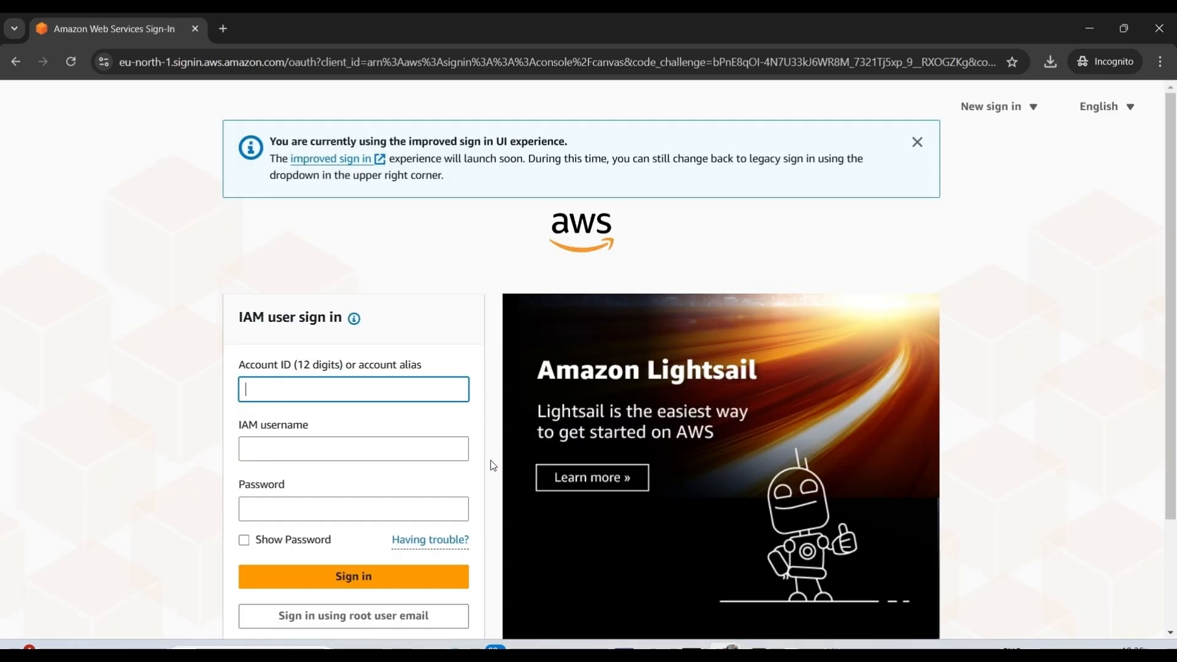
# Step: Sign in as root user with the account's email address and password
pyautogui.click(354, 625)
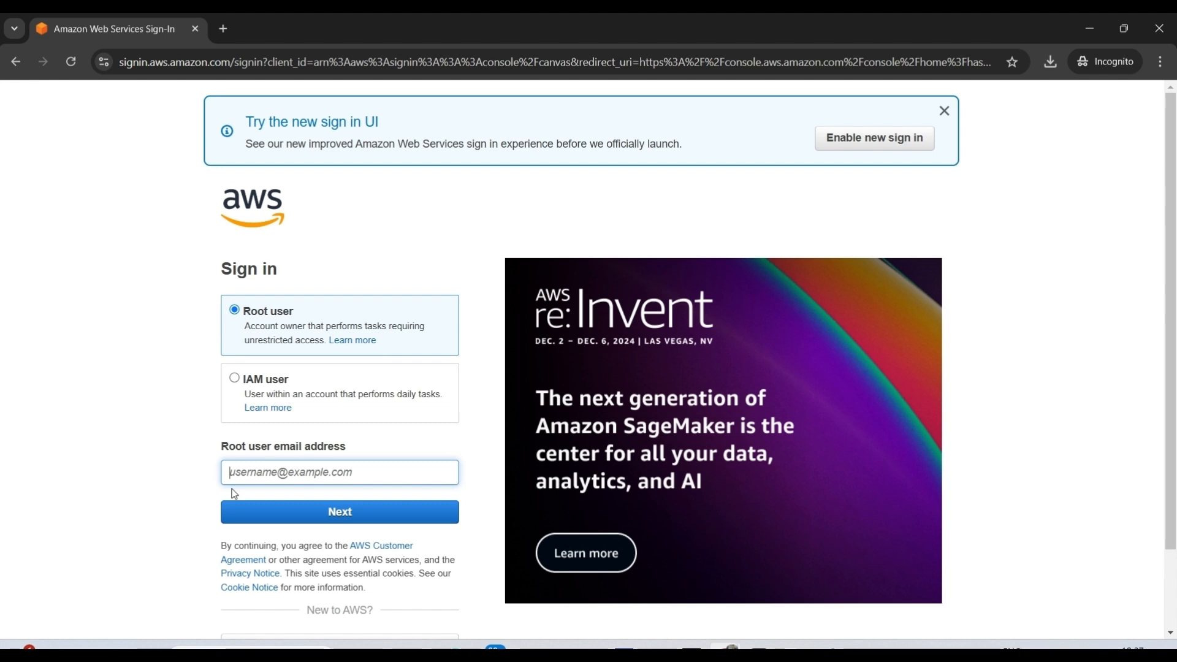
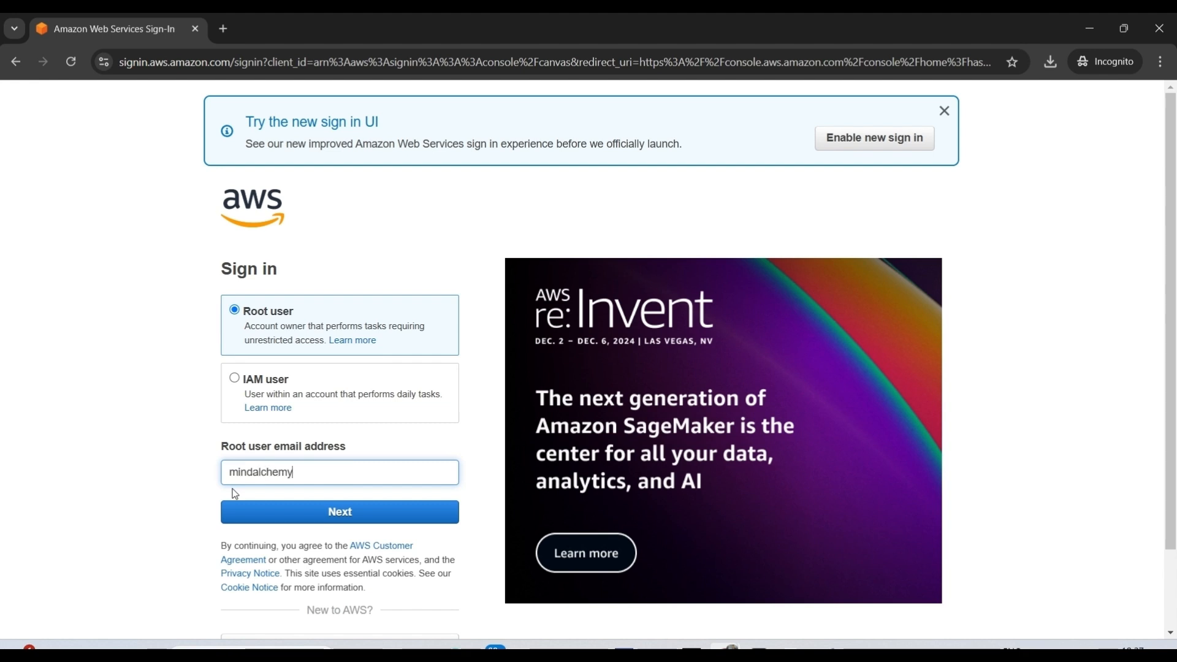
pyautogui.click(311, 525)
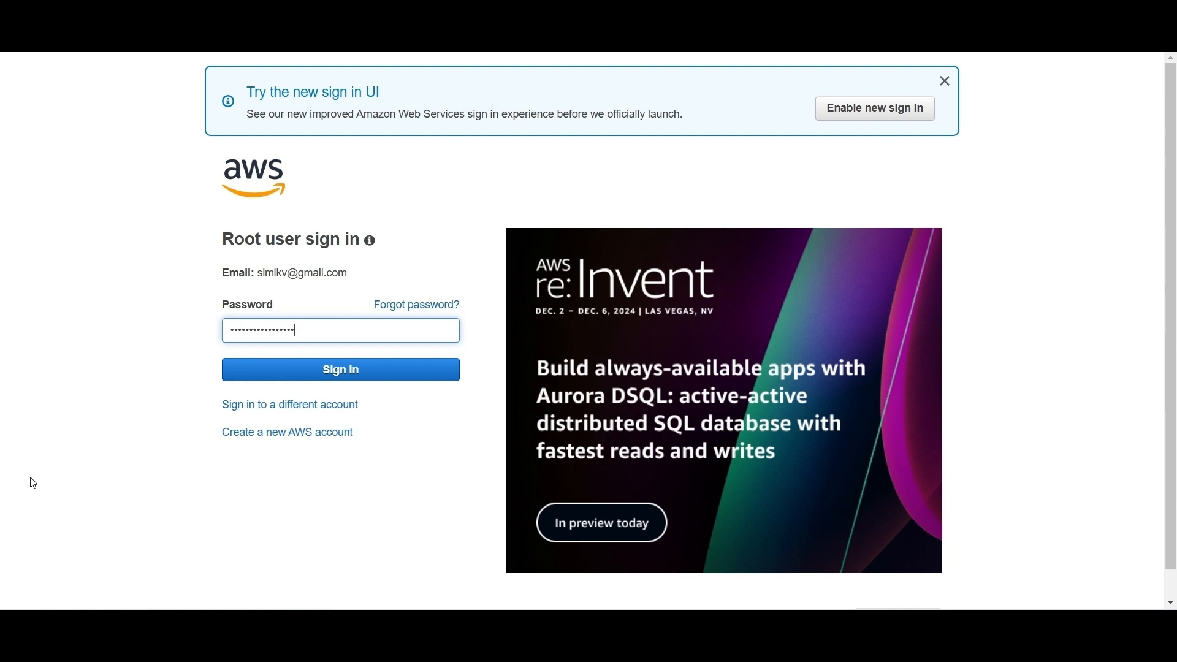
pyautogui.click(276, 375)
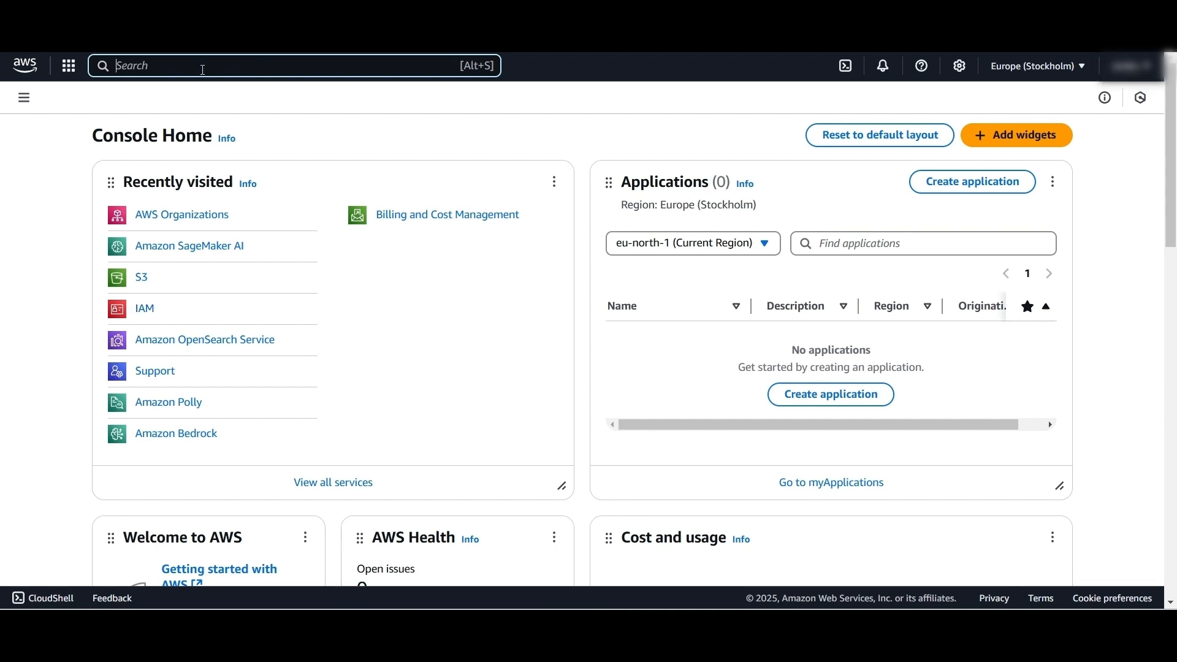
# Step: Search the console for 'iam' and open the IAM service
pyautogui.write('iam')
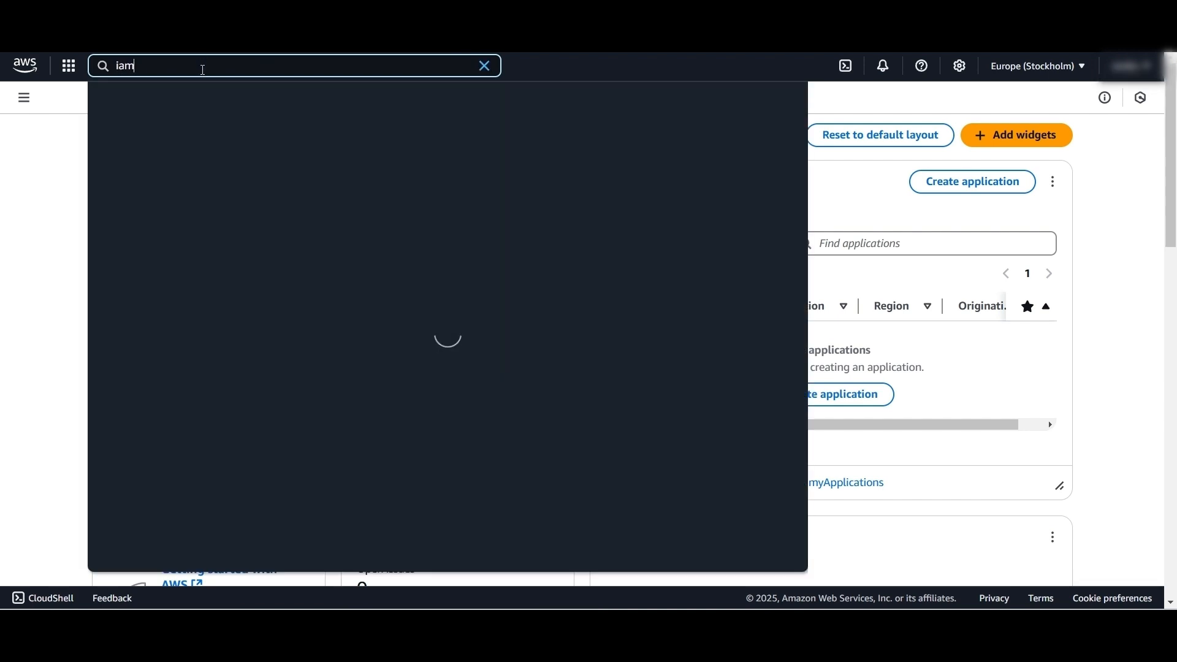
pyautogui.moveTo(341, 153)
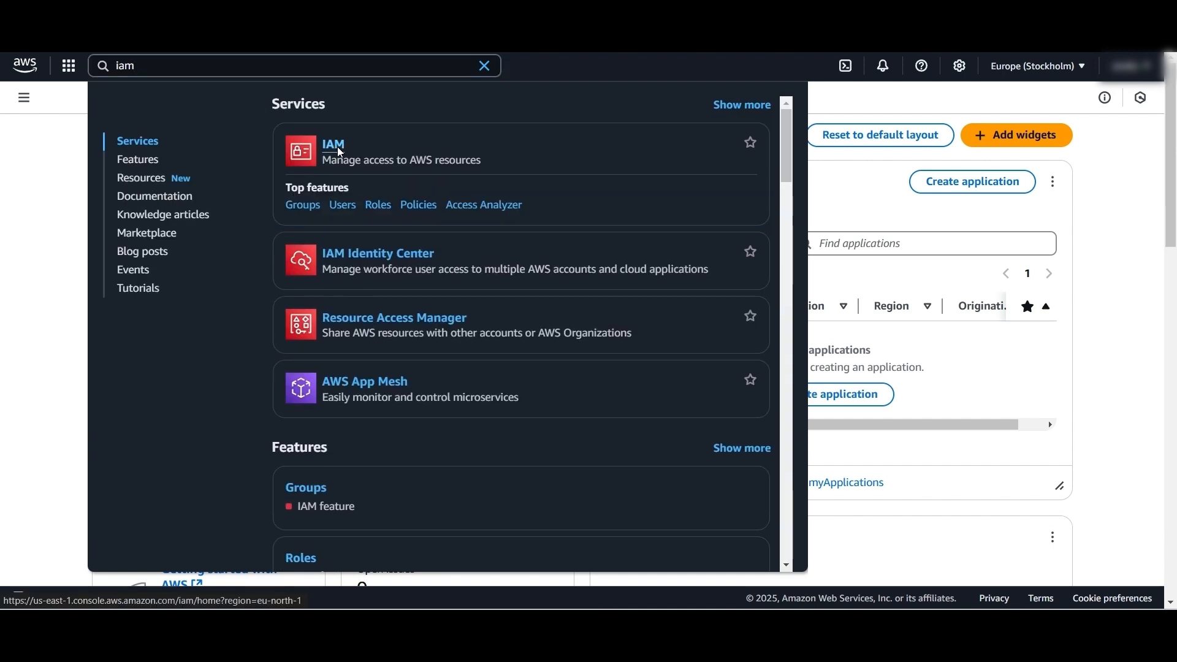
pyautogui.click(340, 152)
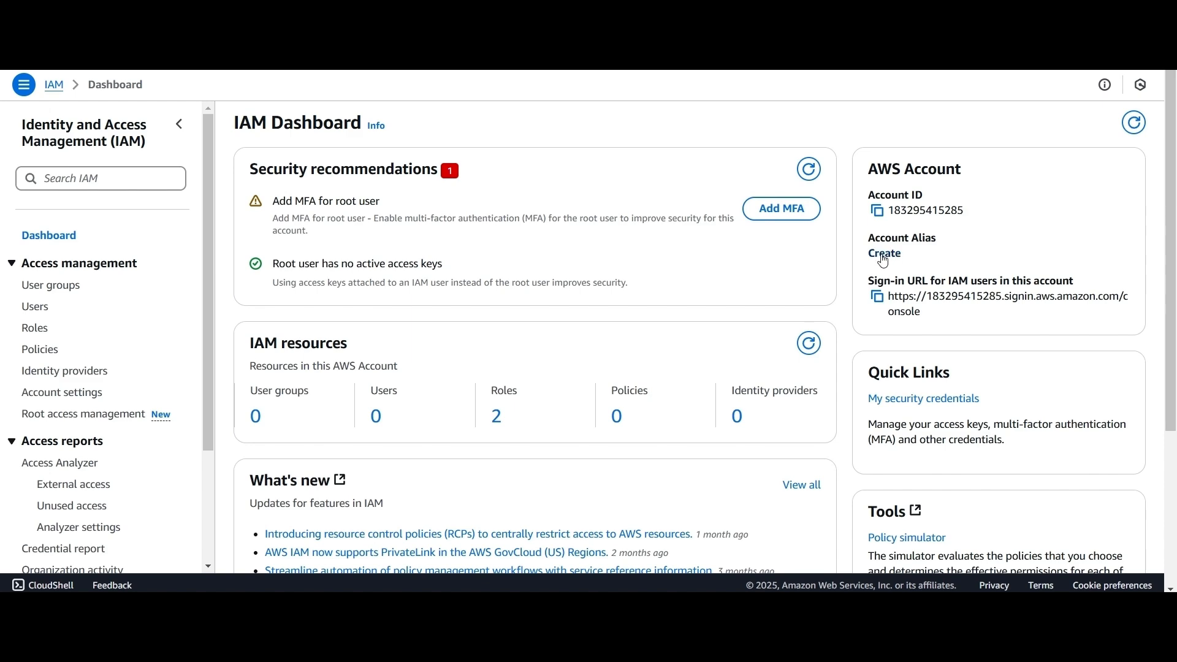
# Step: Create an account alias by entering the preferred alias name in IAM
pyautogui.click(883, 253)
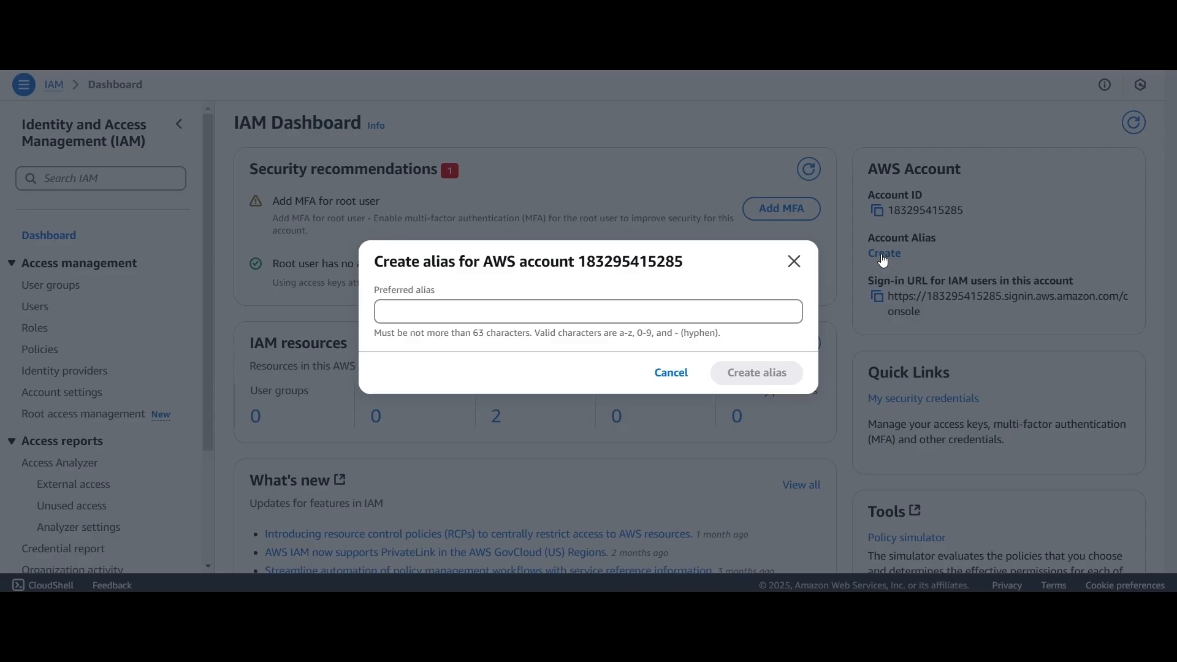
pyautogui.click(740, 306)
pyautogui.write('min')
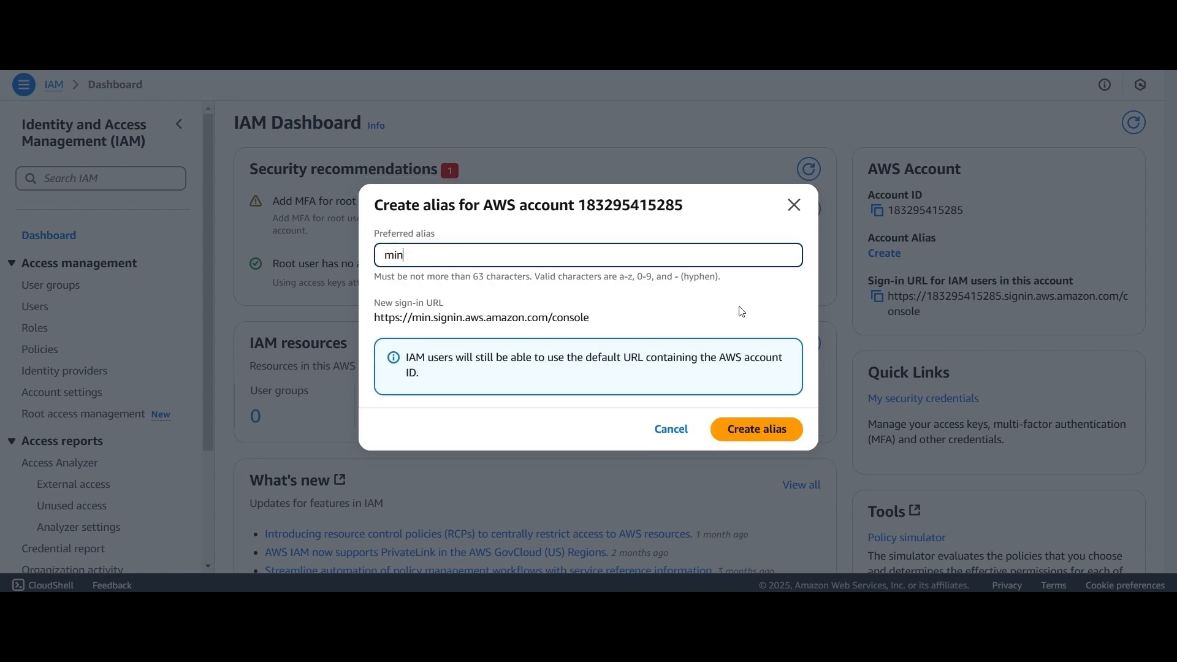
pyautogui.write('dalchemy')
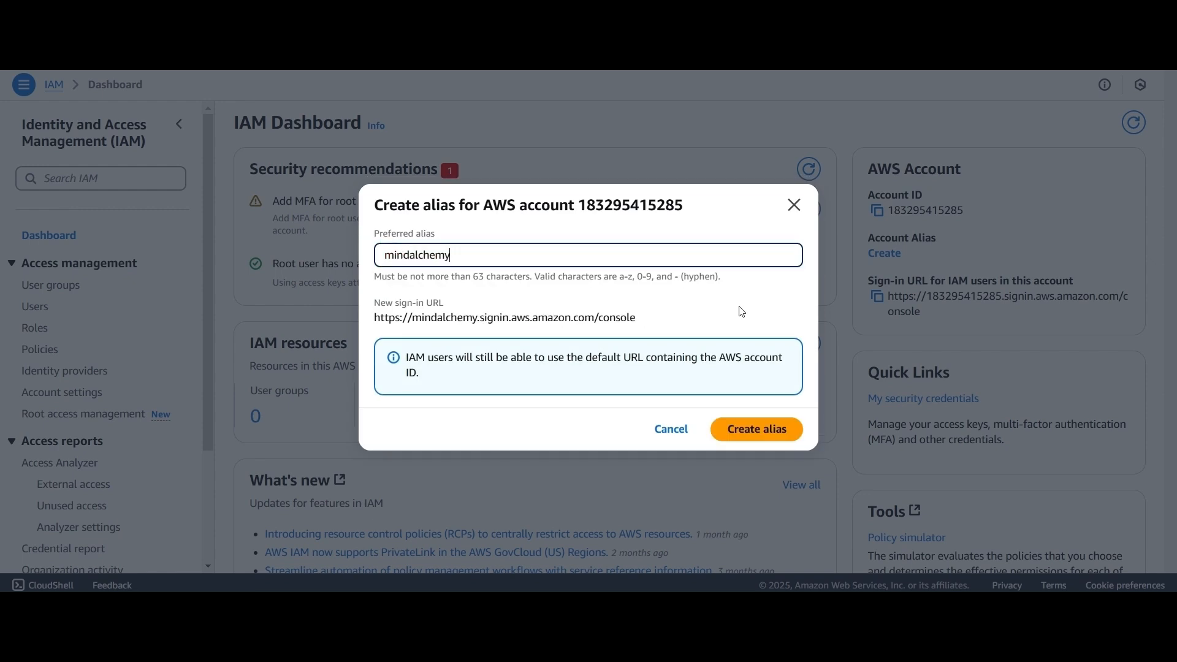
pyautogui.write('8')
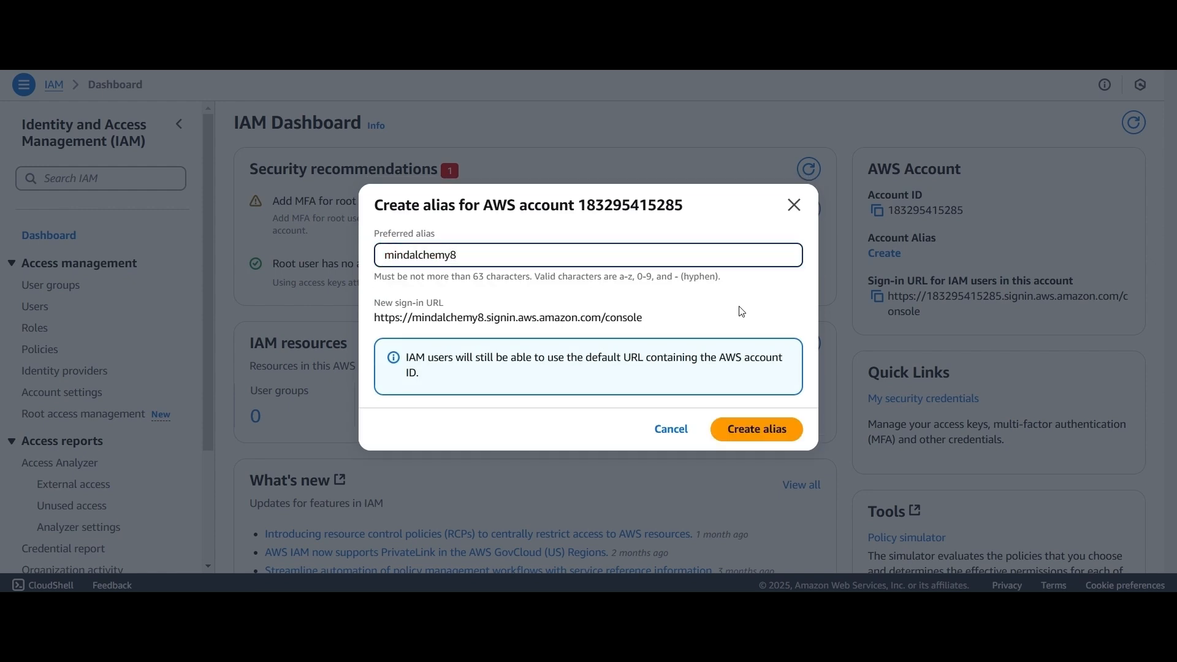
pyautogui.click(772, 435)
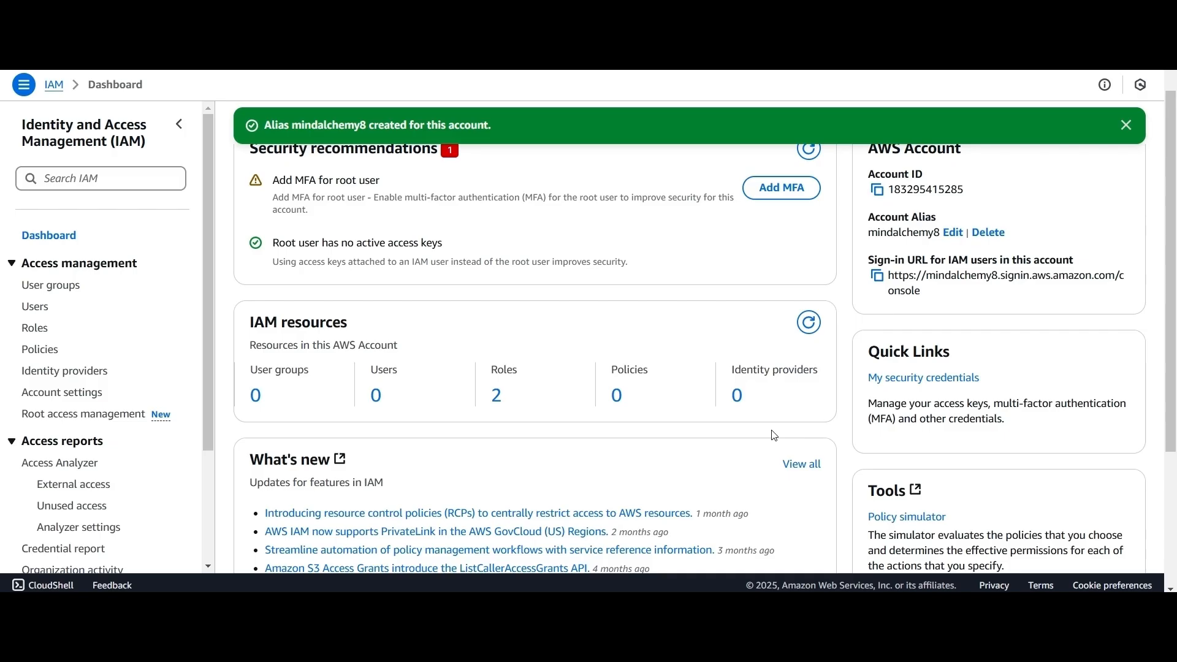
# Step: Create IAM user 'mindalchemy' with the AdministratorAccess policy attached directly
pyautogui.click(375, 397)
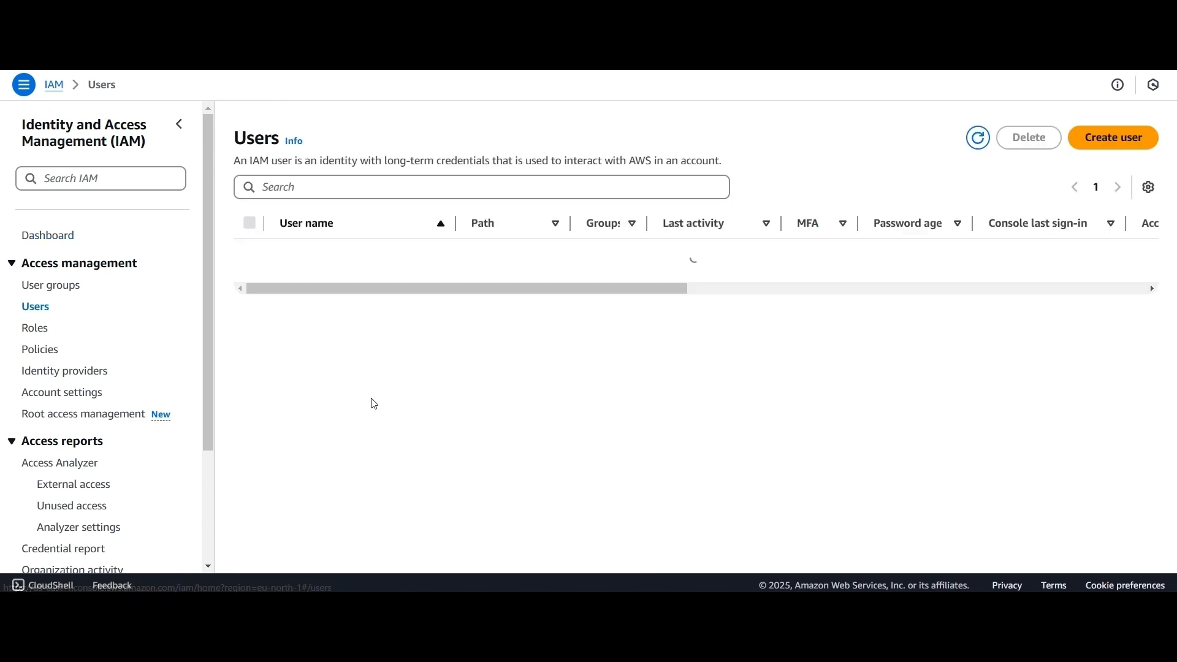
pyautogui.click(1113, 138)
pyautogui.click(687, 245)
pyautogui.write('mindalchemy')
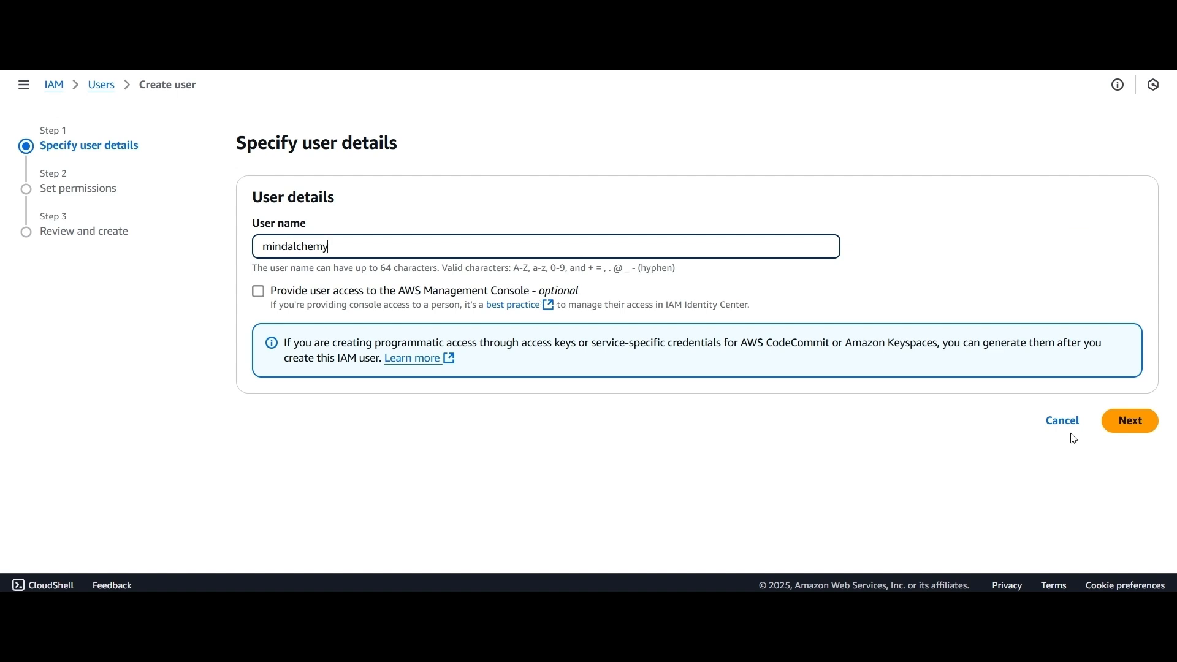
pyautogui.click(1132, 430)
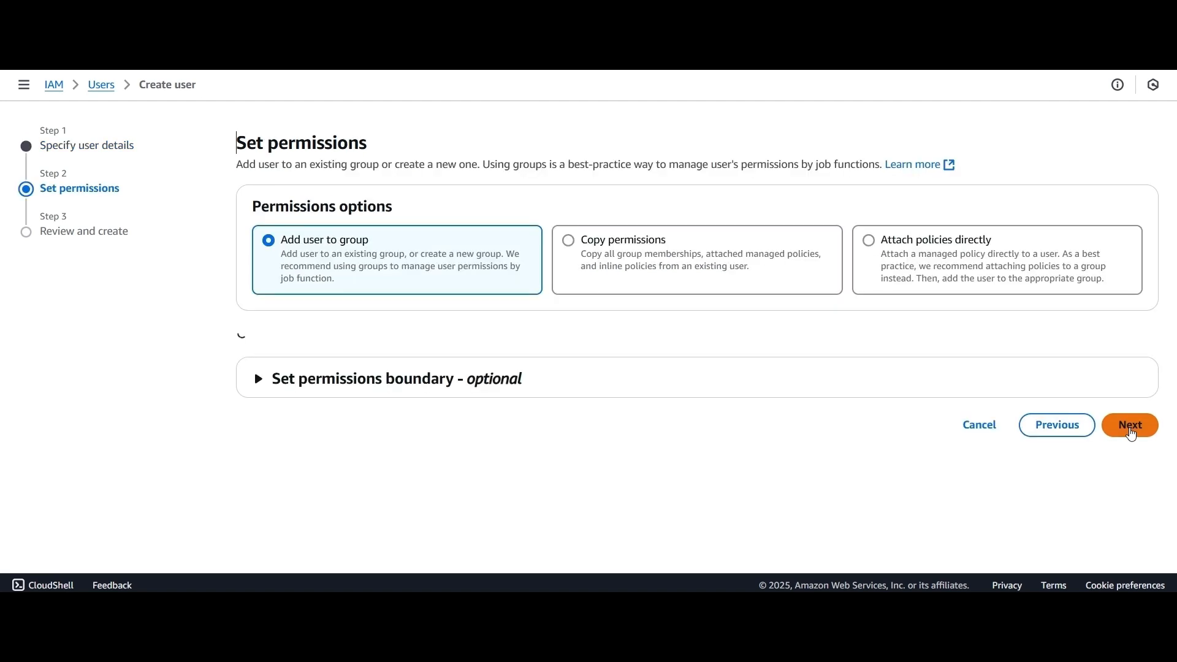
pyautogui.click(874, 244)
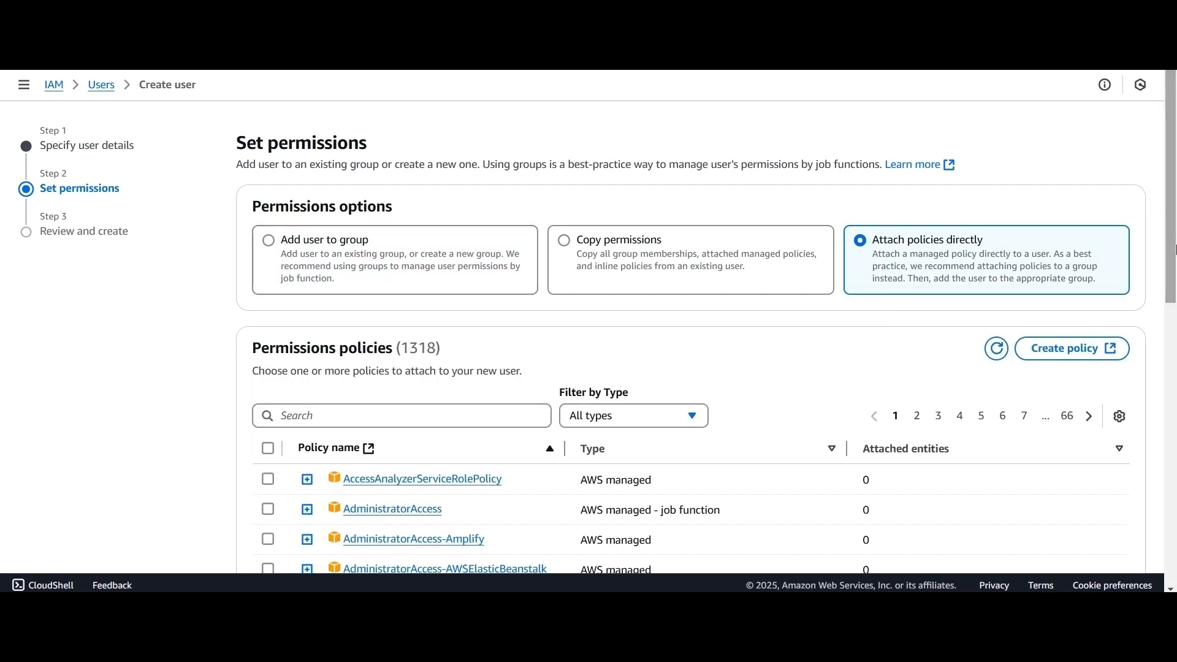
pyautogui.moveTo(1171, 242); pyautogui.dragTo(1175, 355)
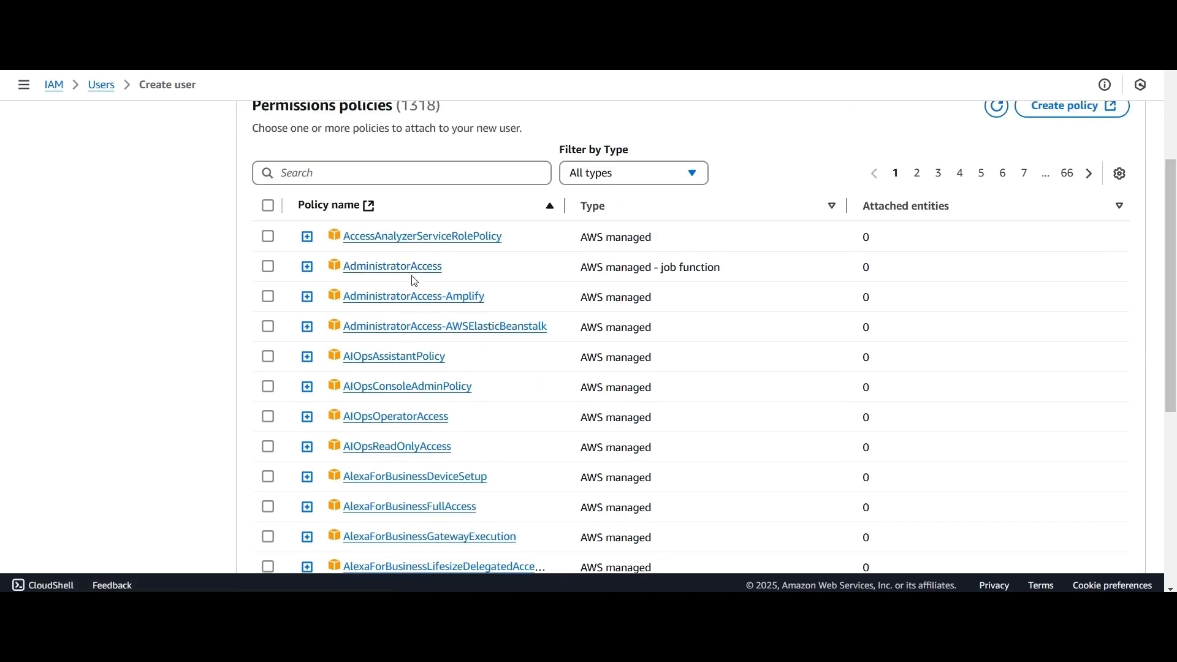
pyautogui.click(269, 267)
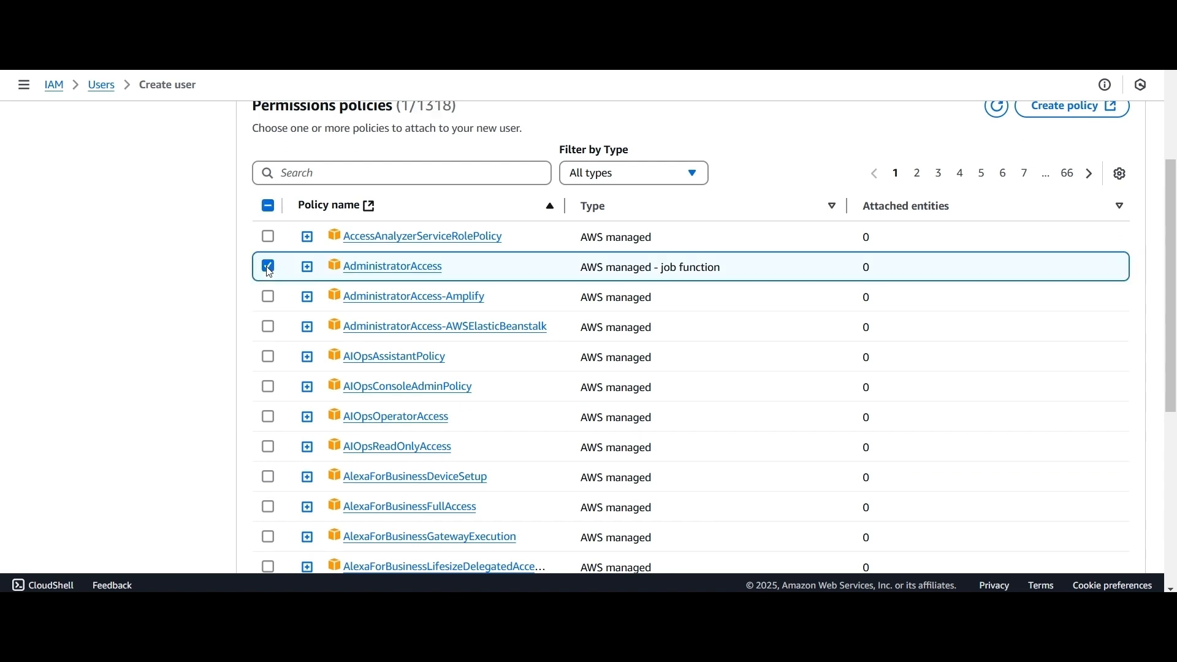
pyautogui.moveTo(1175, 283); pyautogui.dragTo(1175, 448)
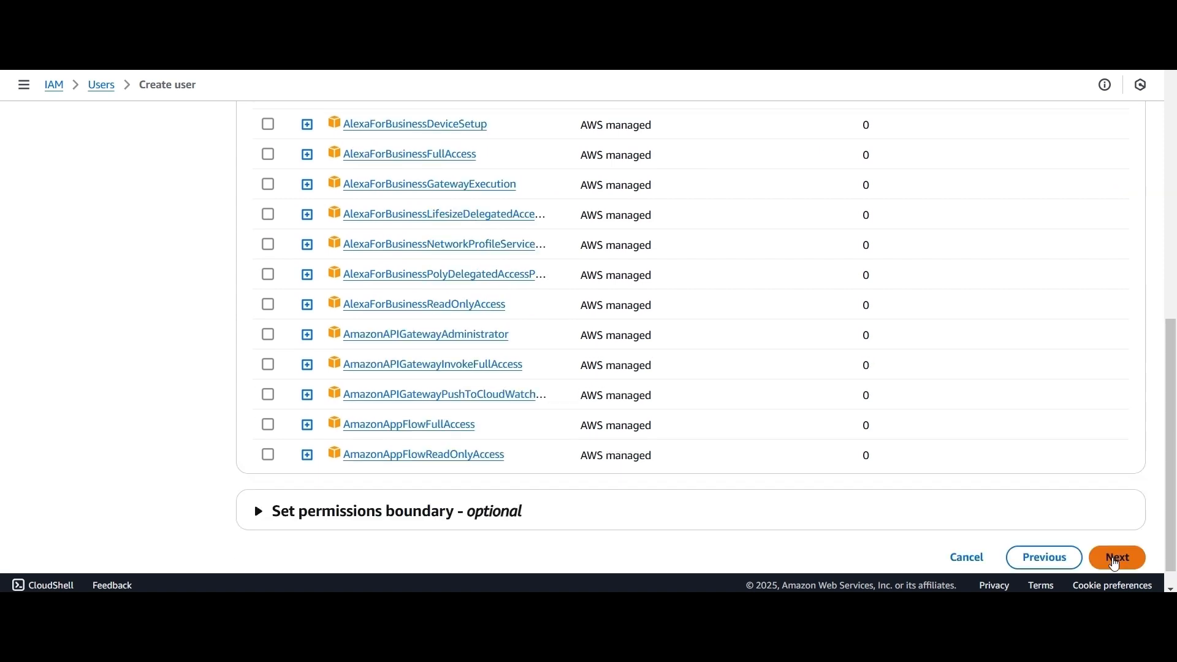
pyautogui.click(1114, 565)
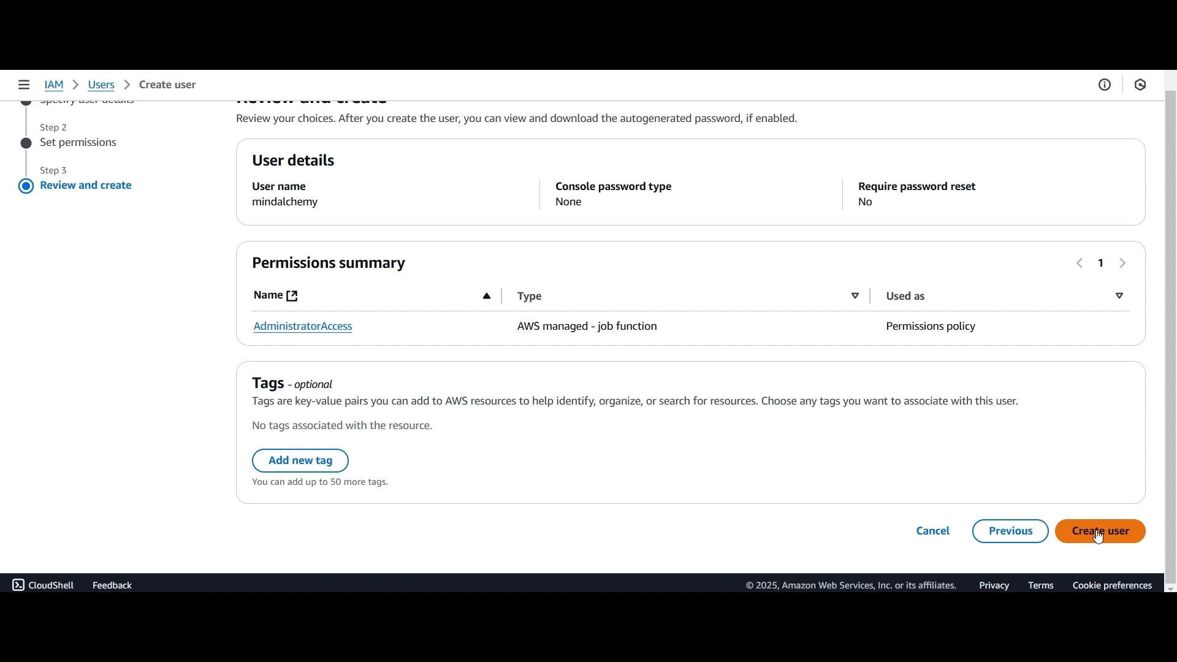
pyautogui.click(1099, 537)
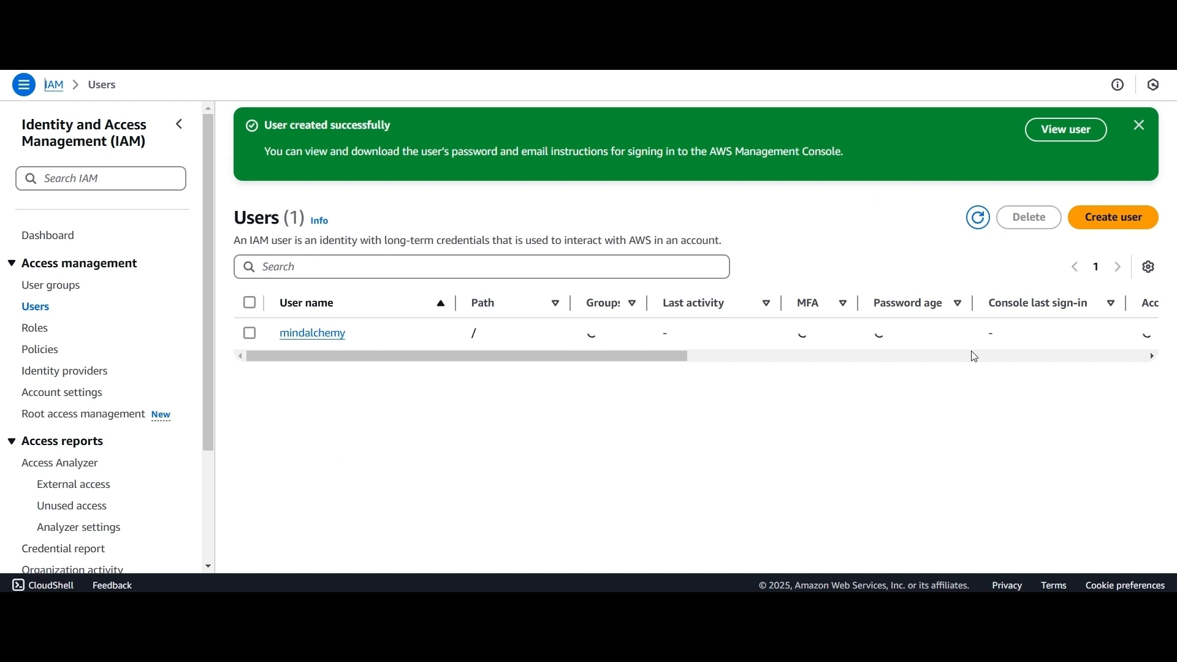
# Step: Create a third-party-service access key for mindalchemy with description tag 'mind_alchemy'
pyautogui.click(317, 335)
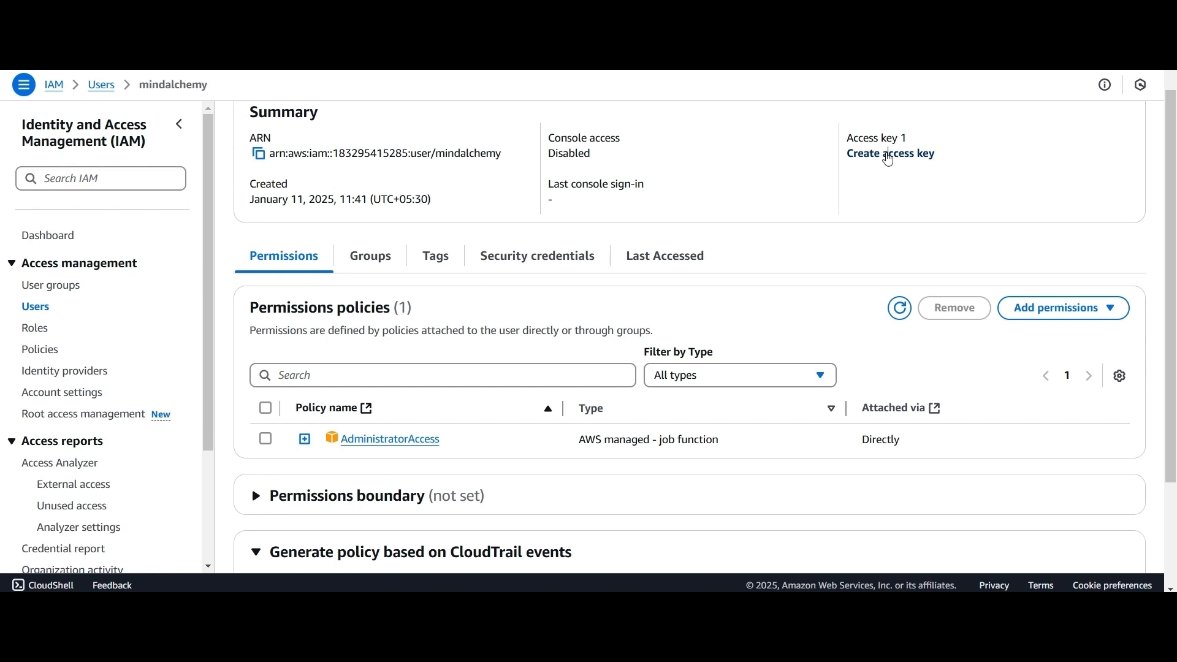
pyautogui.click(888, 155)
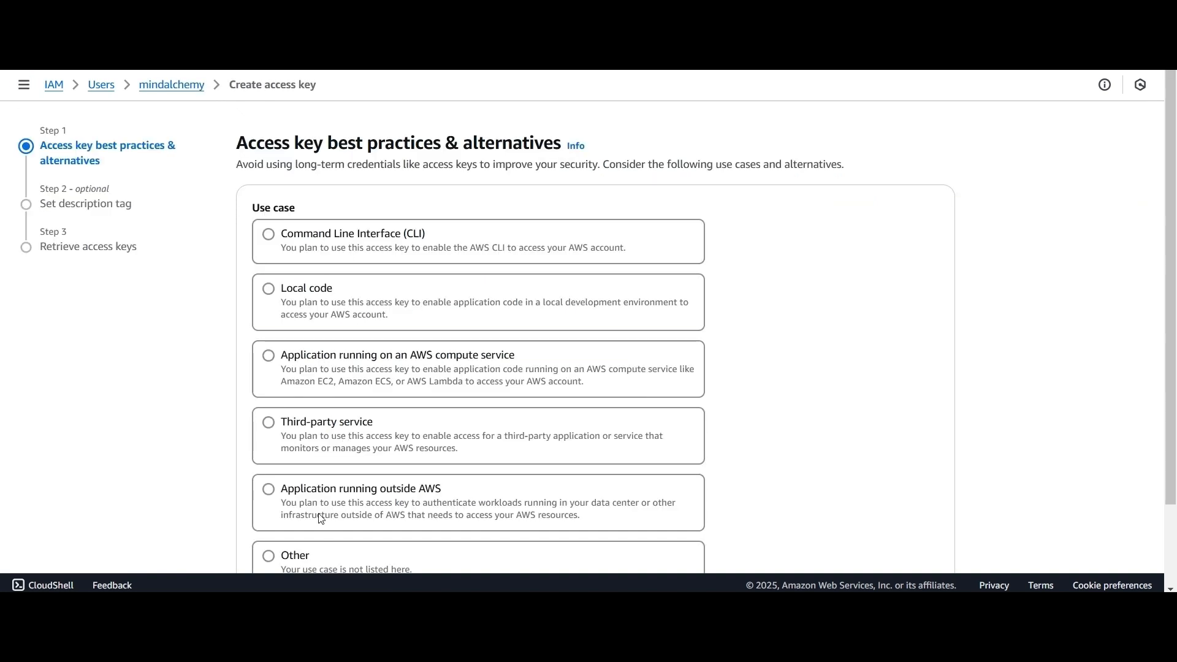
pyautogui.click(270, 435)
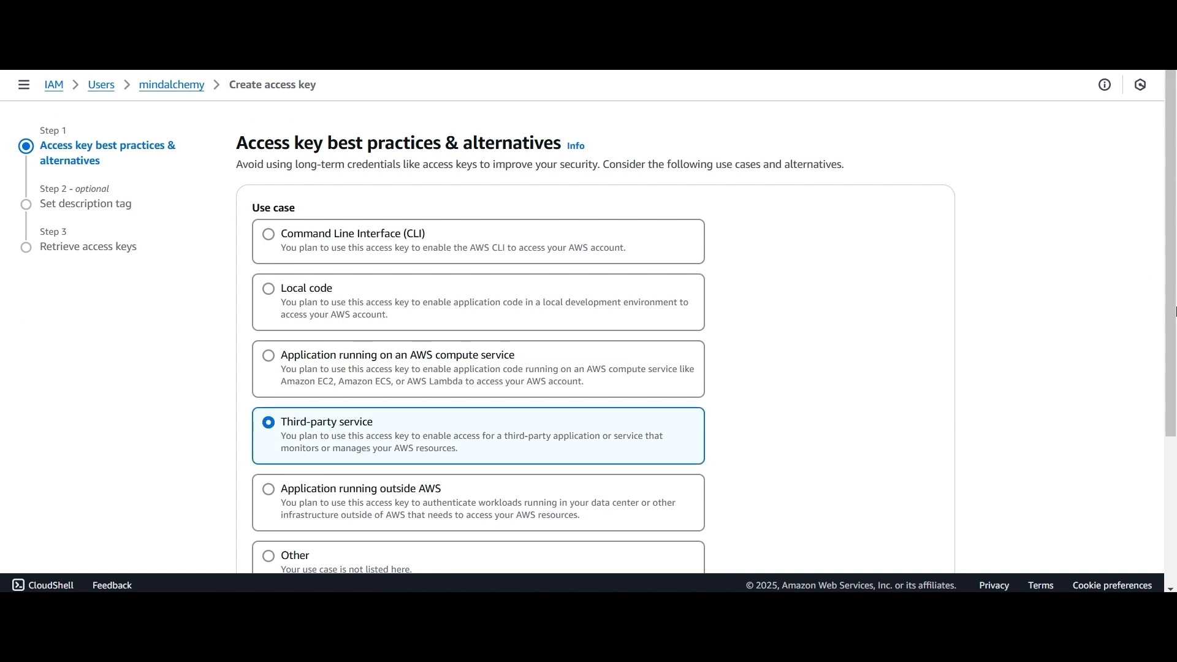
pyautogui.moveTo(1173, 311); pyautogui.dragTo(1173, 446)
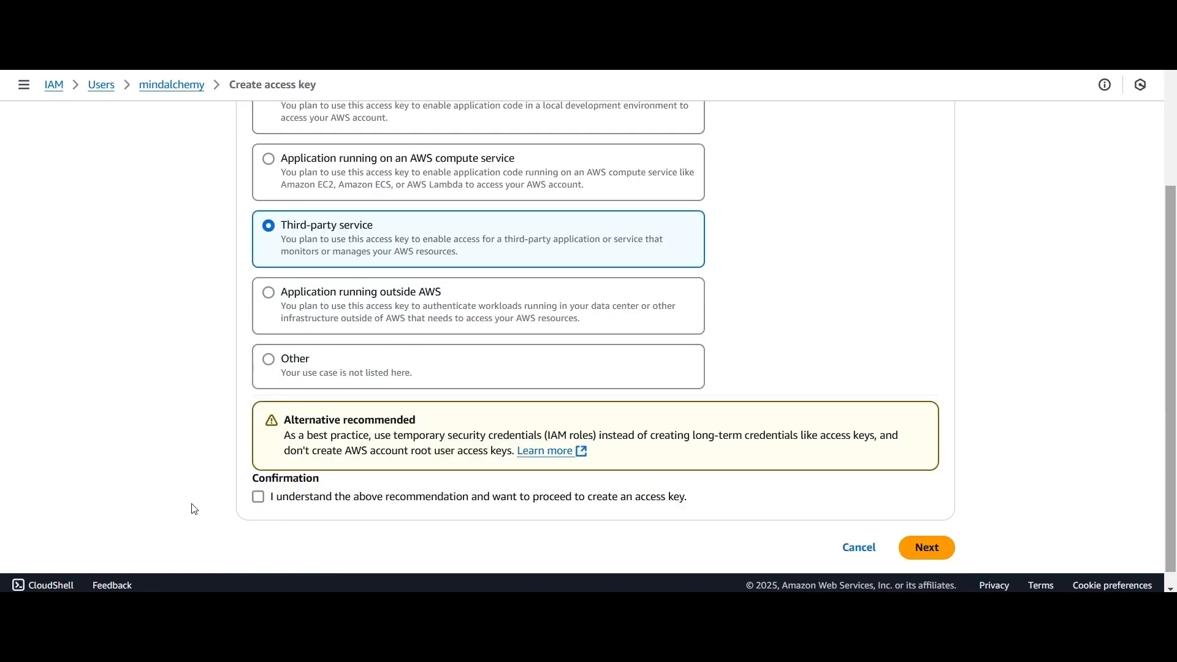
pyautogui.click(258, 497)
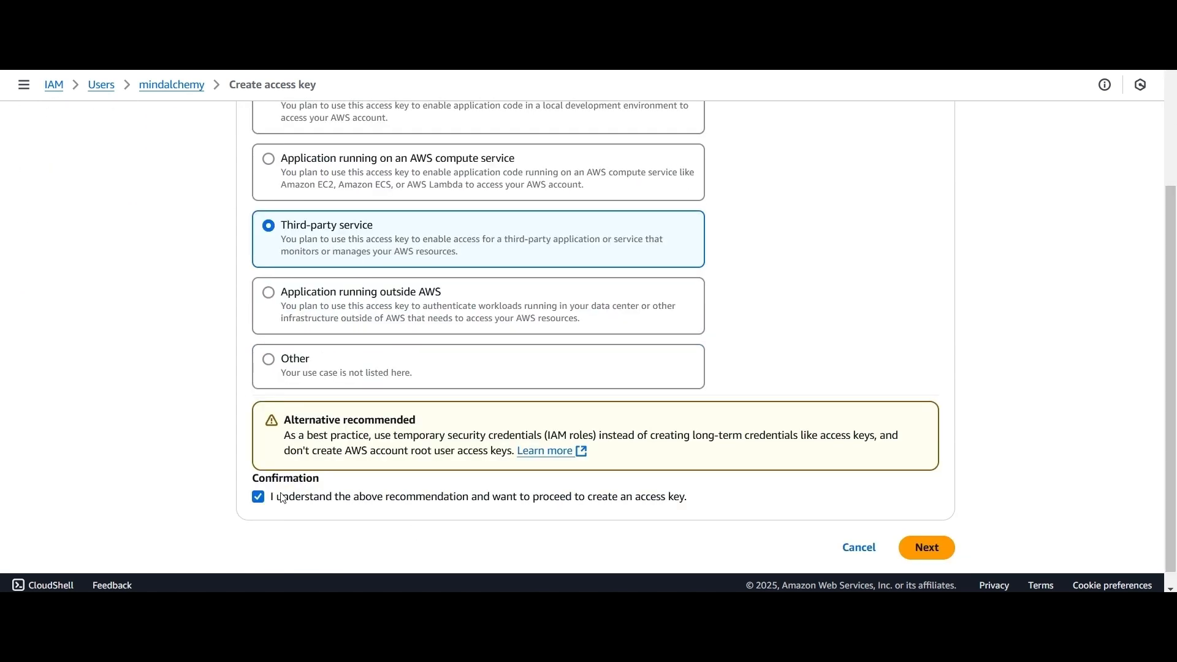
pyautogui.click(934, 549)
pyautogui.click(336, 242)
pyautogui.write('mind_alchemy')
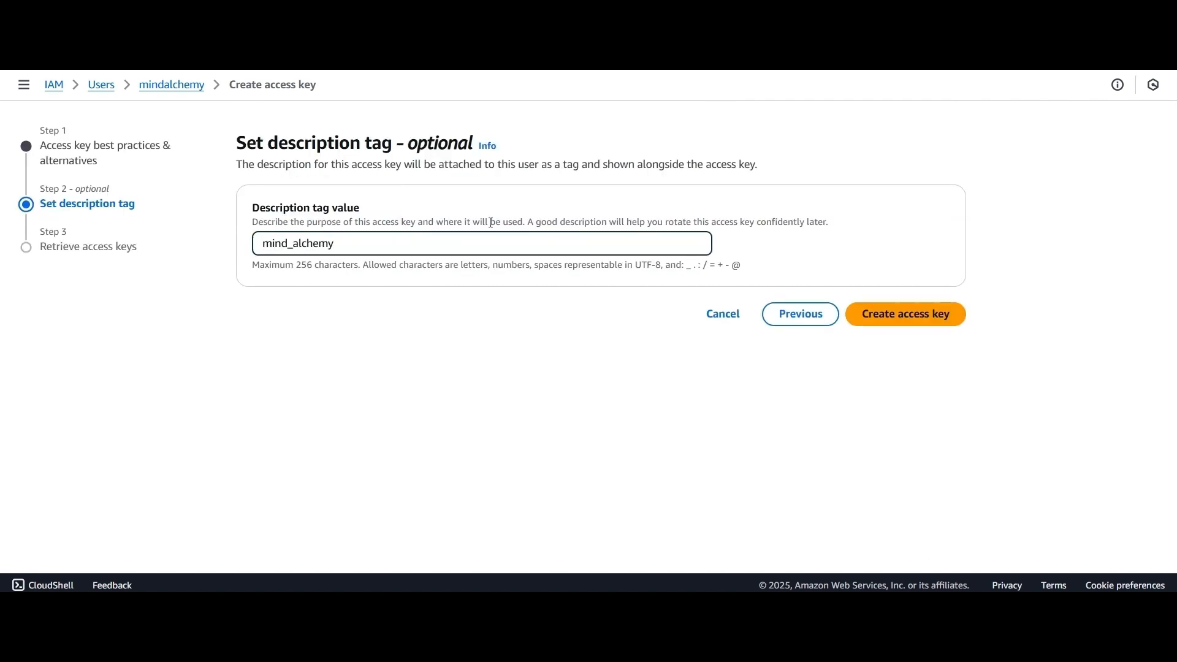
pyautogui.click(906, 314)
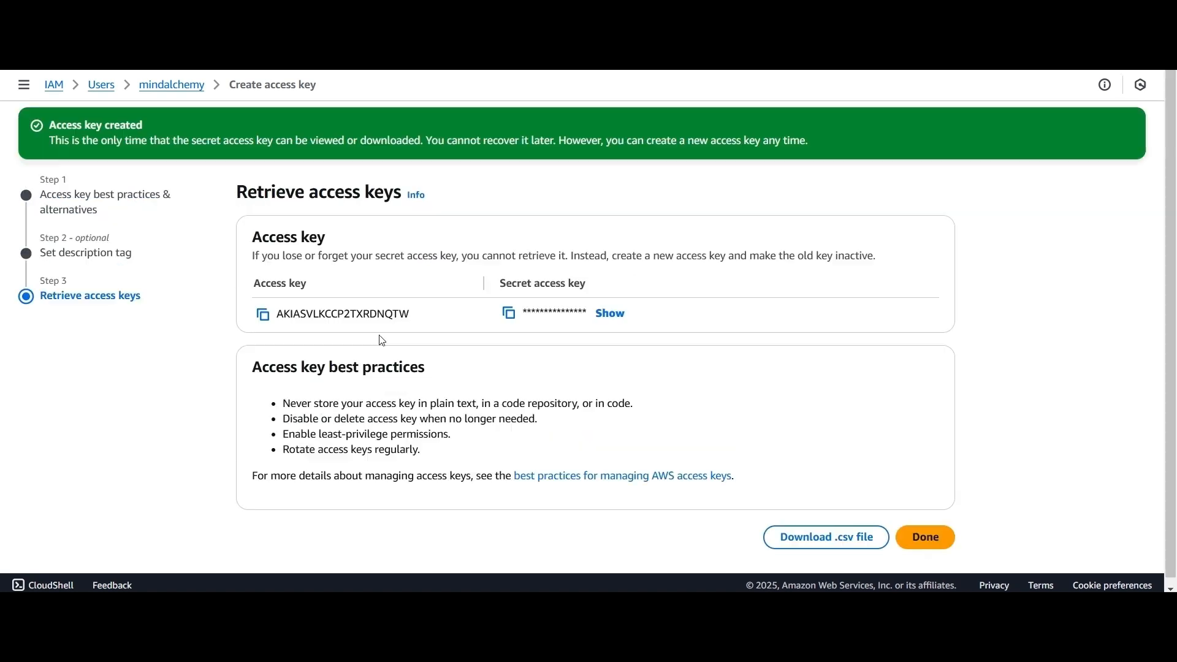
# Step: Save the access keys as a CSV file, finish, and return to the Users list
pyautogui.click(813, 540)
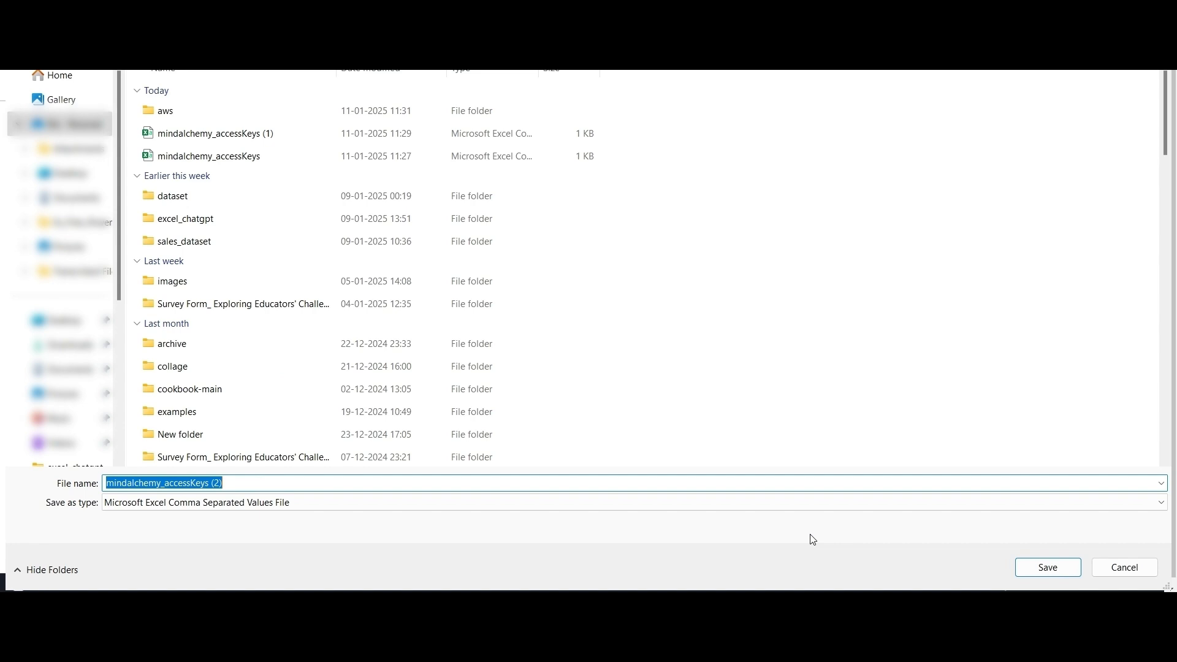
pyautogui.click(1045, 567)
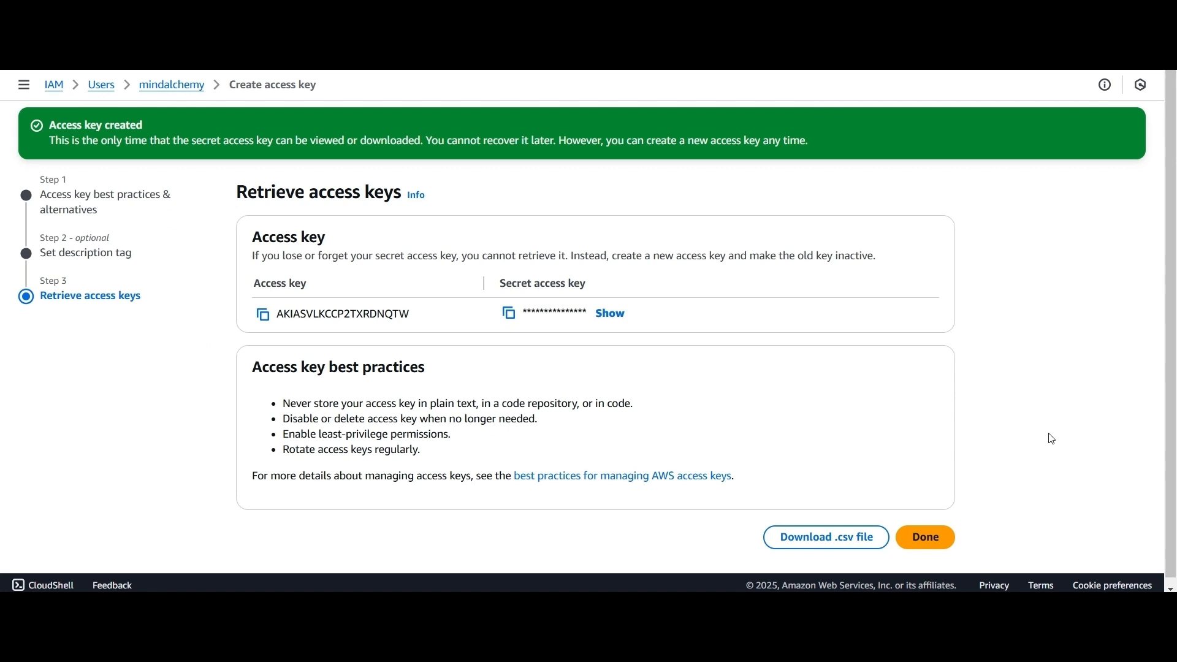
pyautogui.click(926, 539)
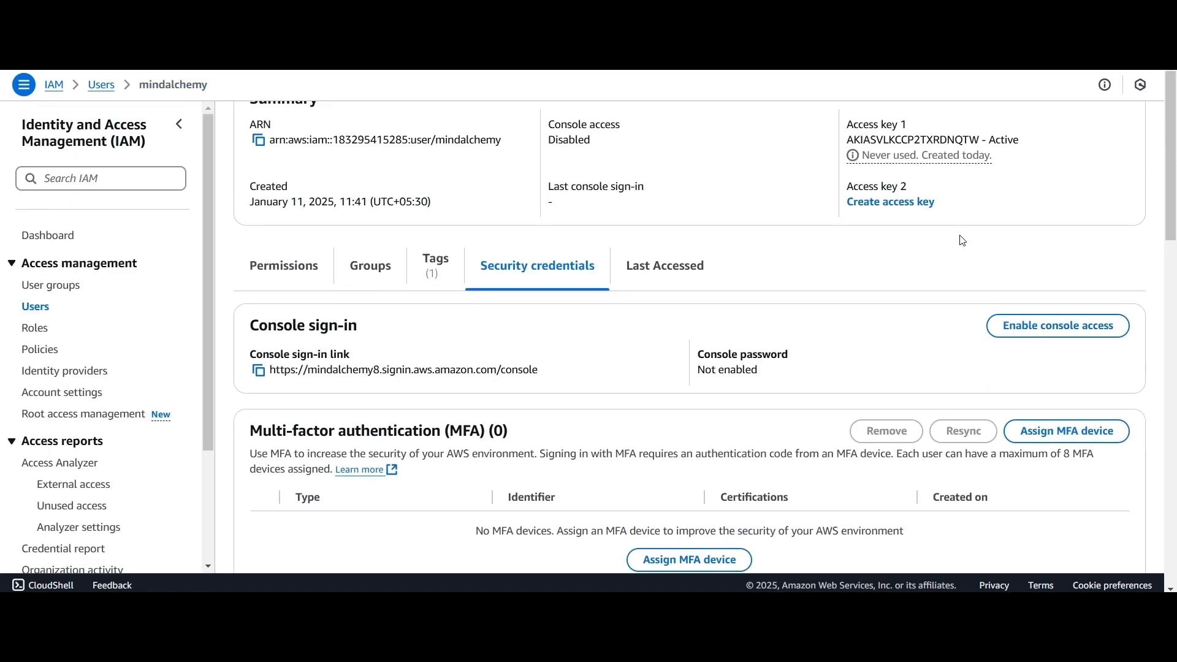
pyautogui.click(101, 86)
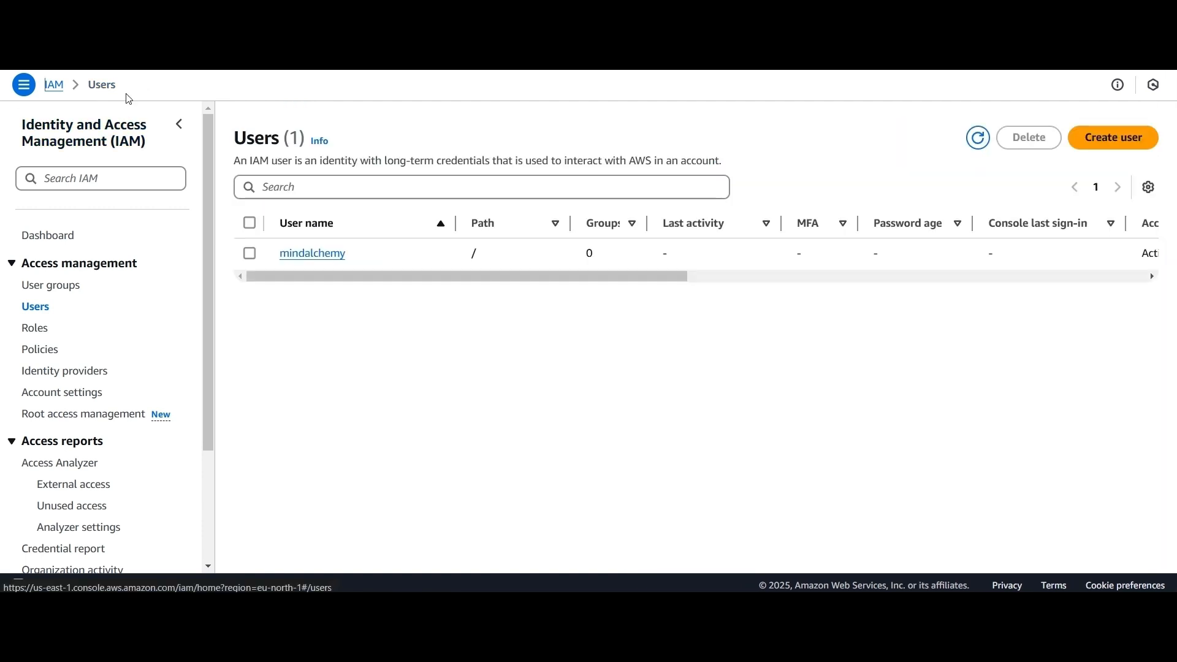
# Step: Enable console access for mindalchemy with a custom password, declining to save it in the browser
pyautogui.moveTo(412, 279); pyautogui.dragTo(313, 265)
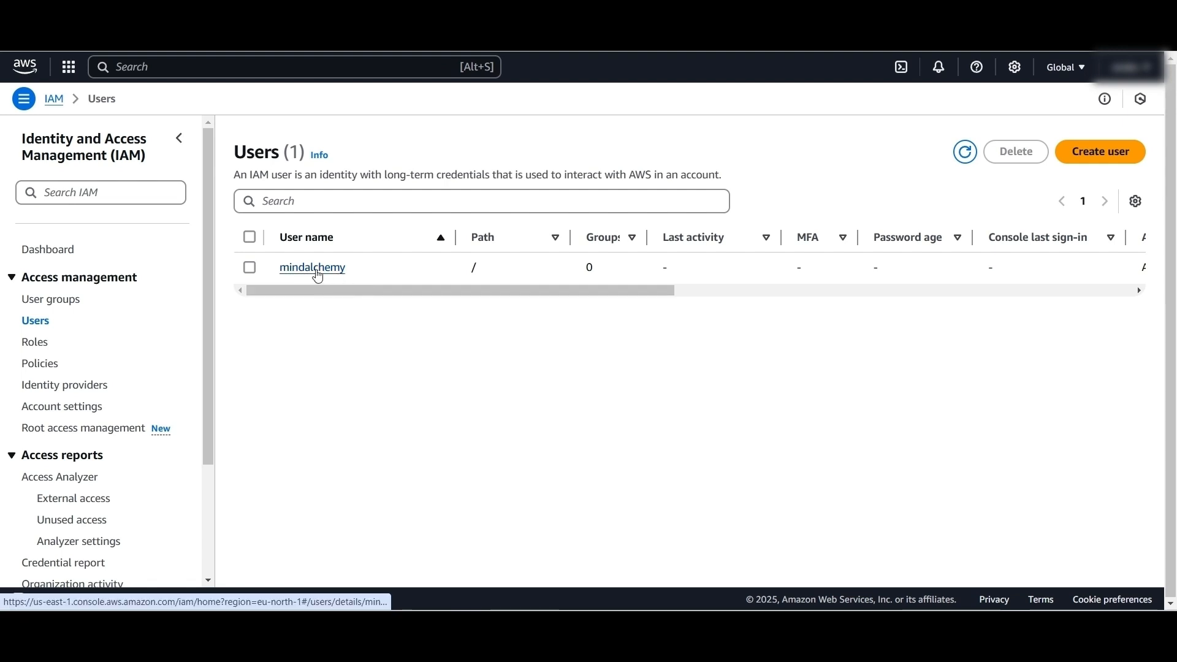
pyautogui.click(316, 270)
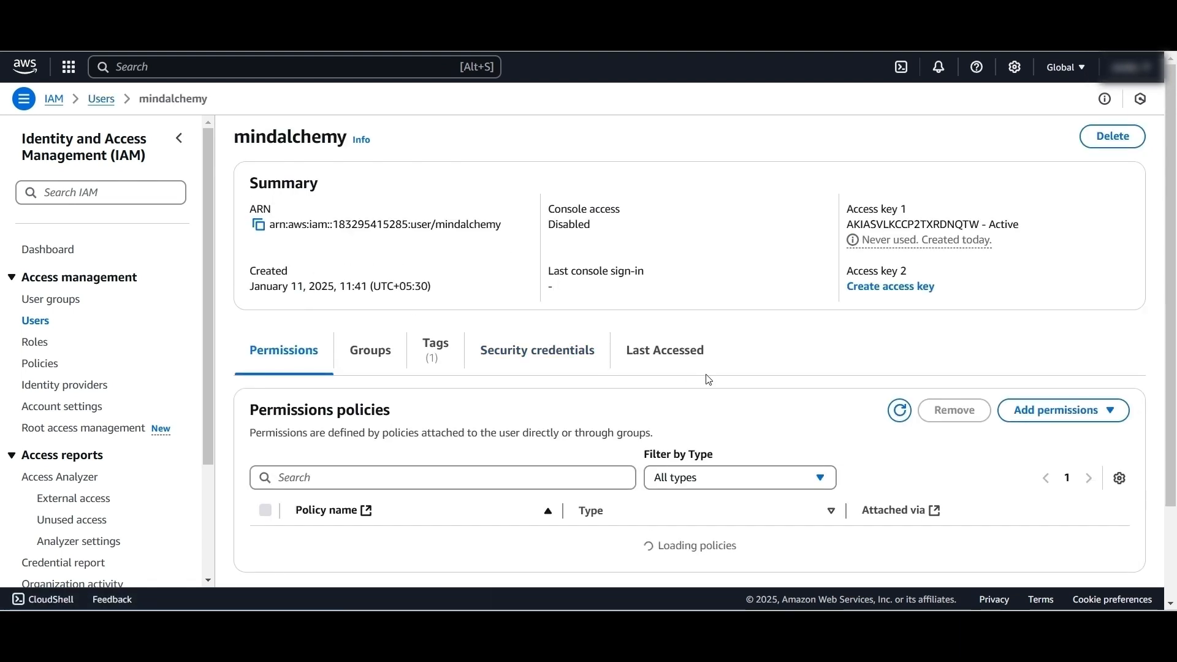
pyautogui.click(550, 361)
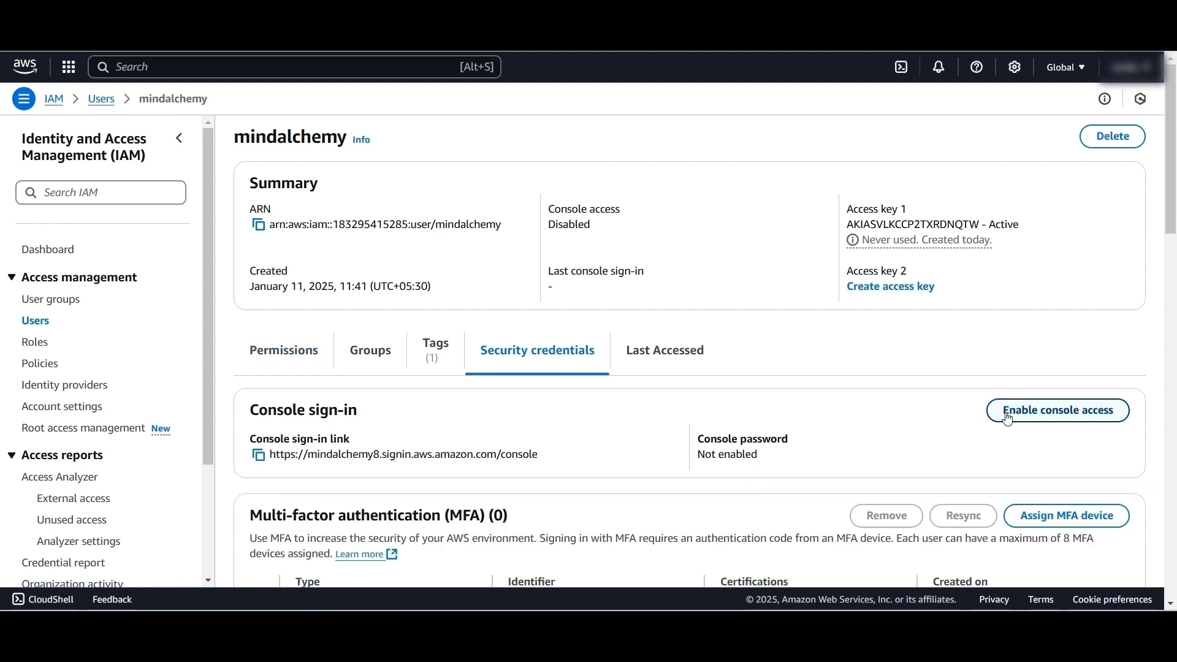
pyautogui.click(1045, 420)
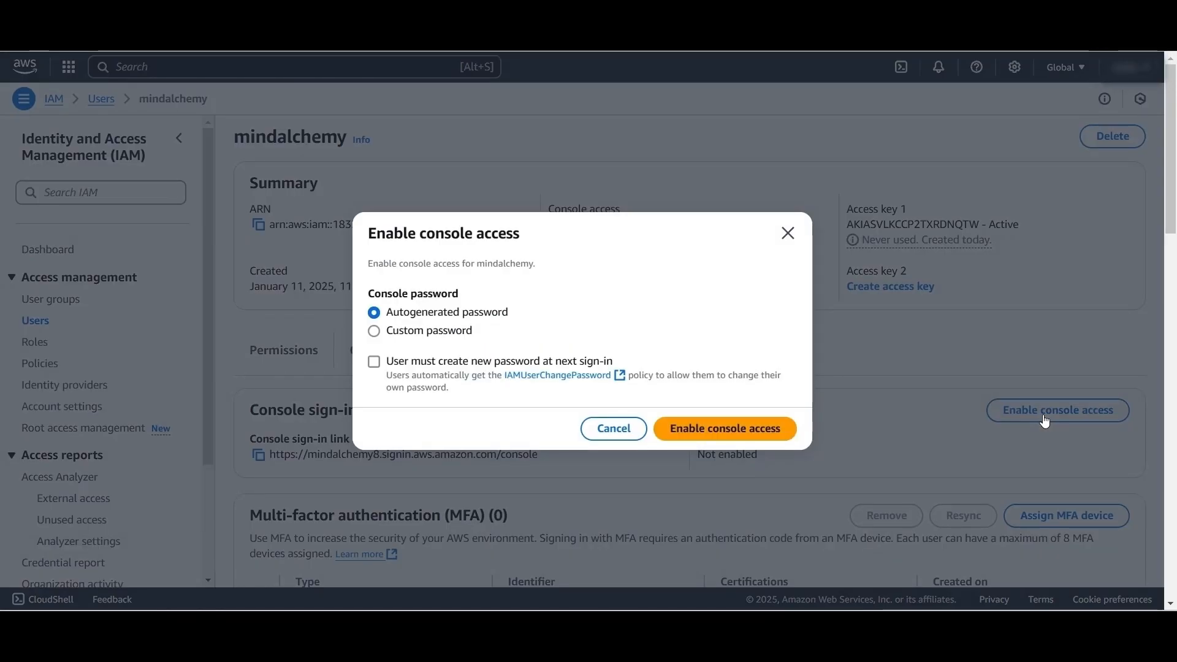
pyautogui.click(374, 332)
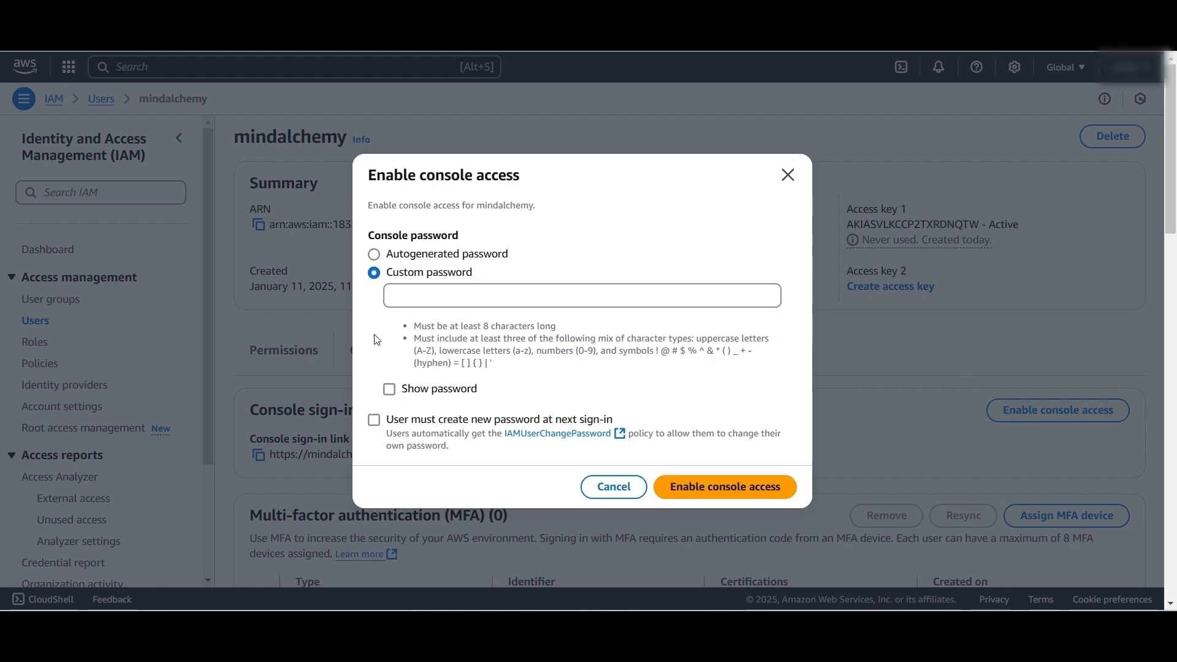
pyautogui.click(413, 293)
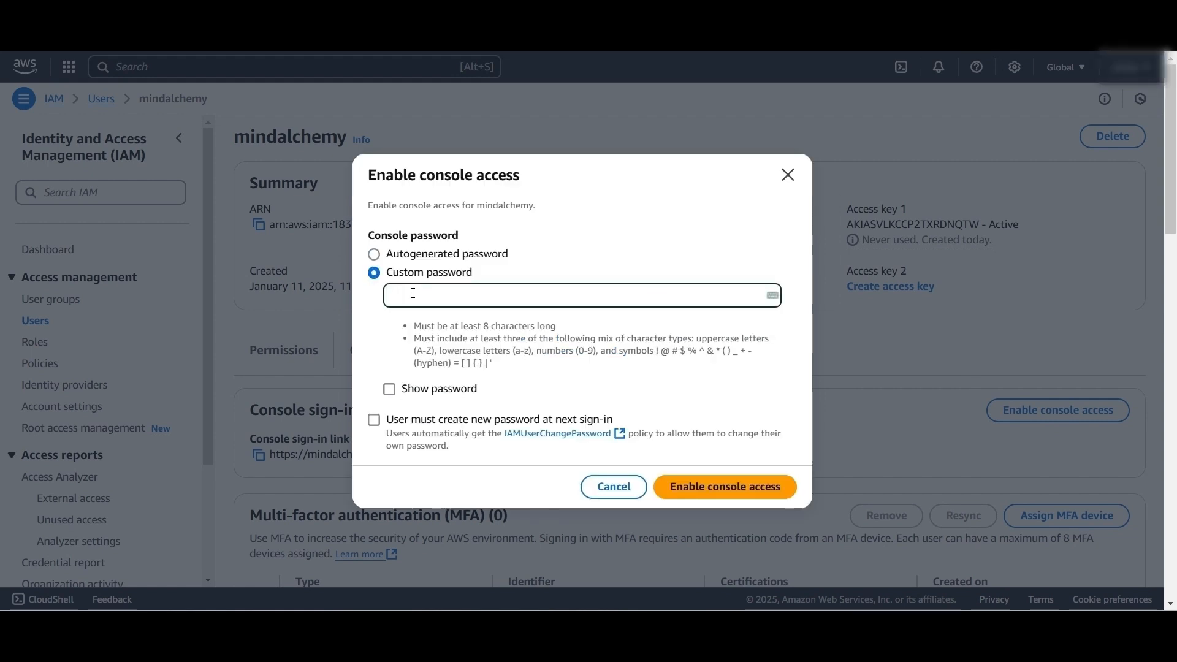
pyautogui.write('••••••••••')
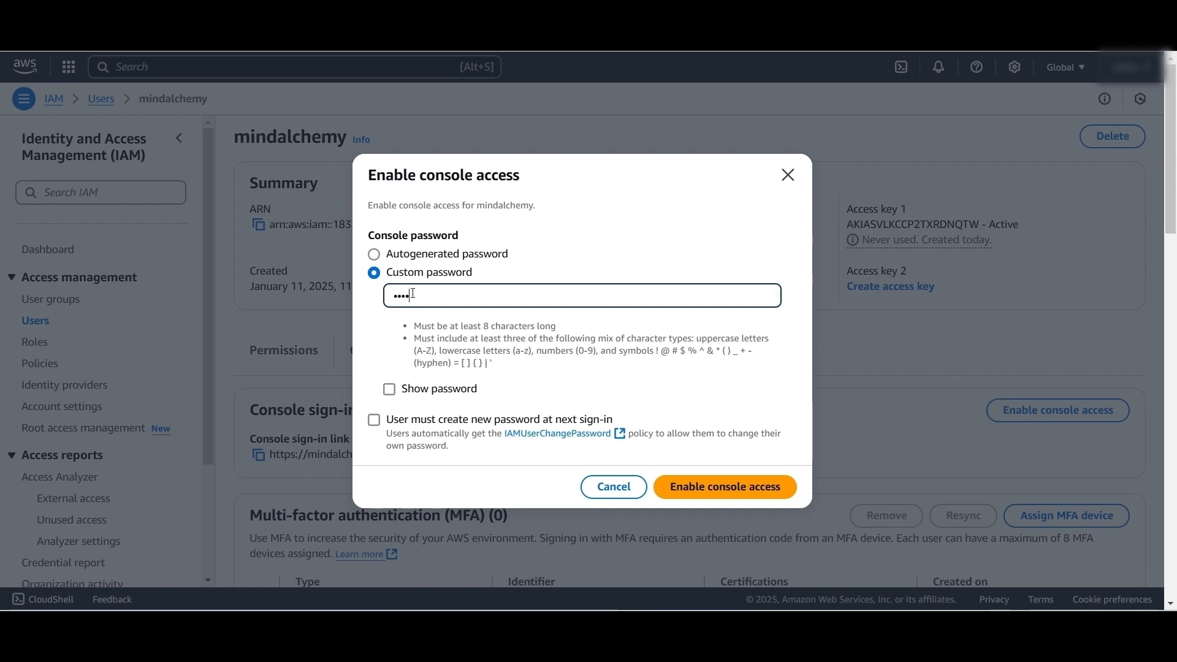
pyautogui.write('•••••••')
pyautogui.click(762, 490)
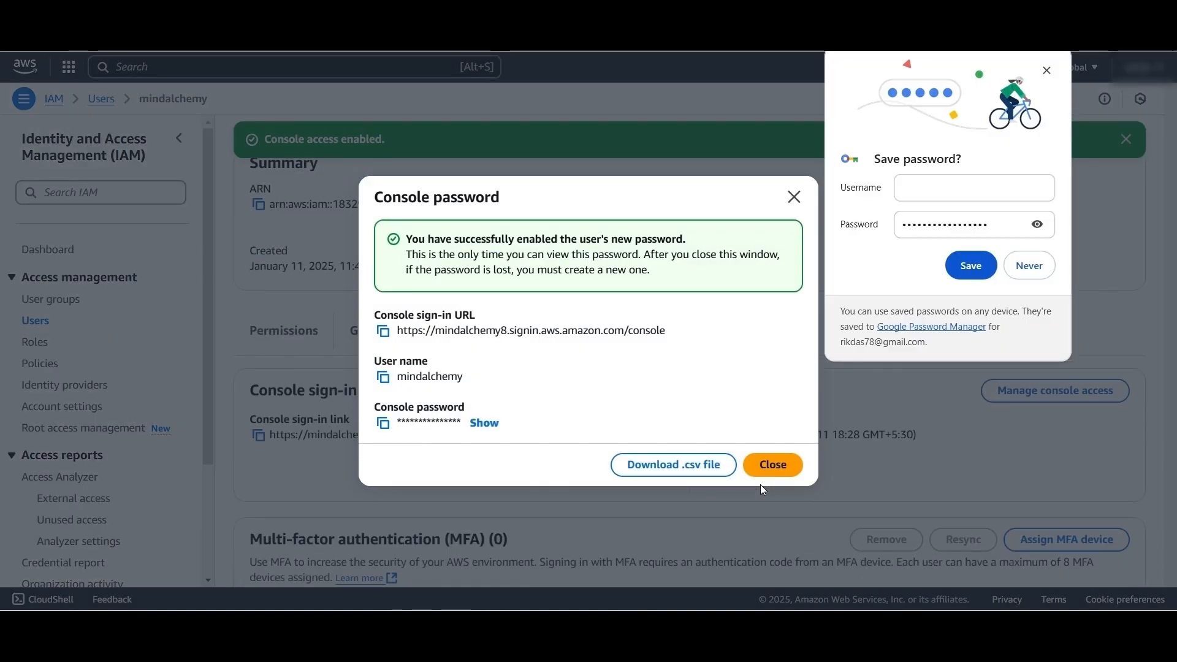
pyautogui.click(1032, 274)
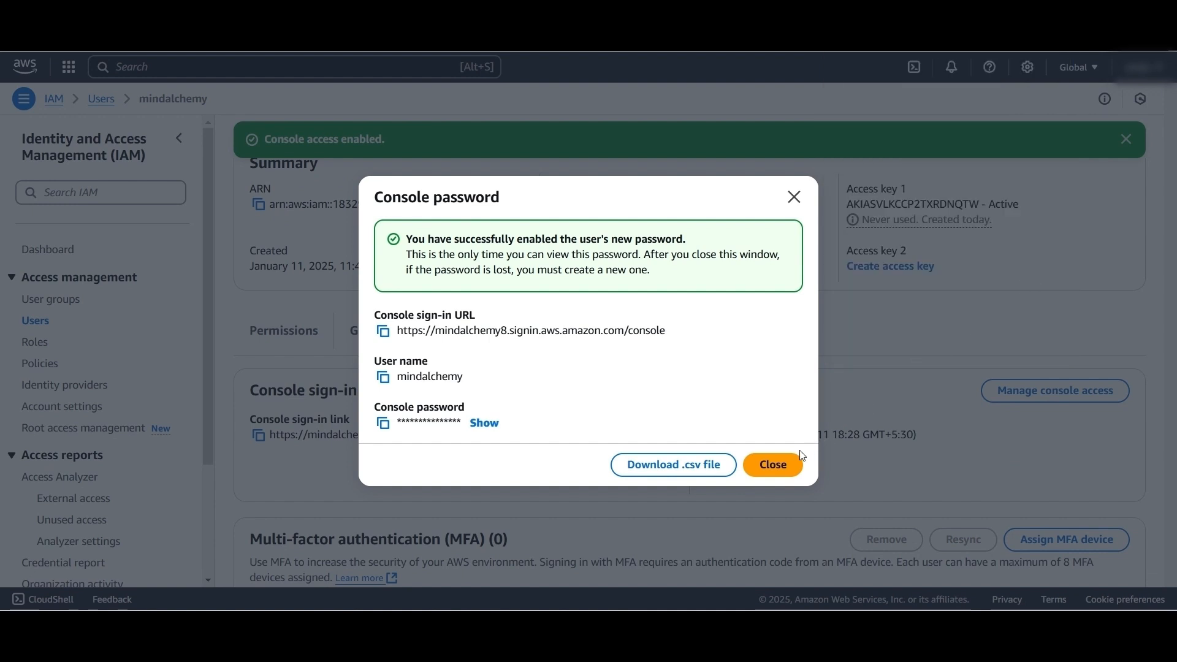
pyautogui.click(774, 466)
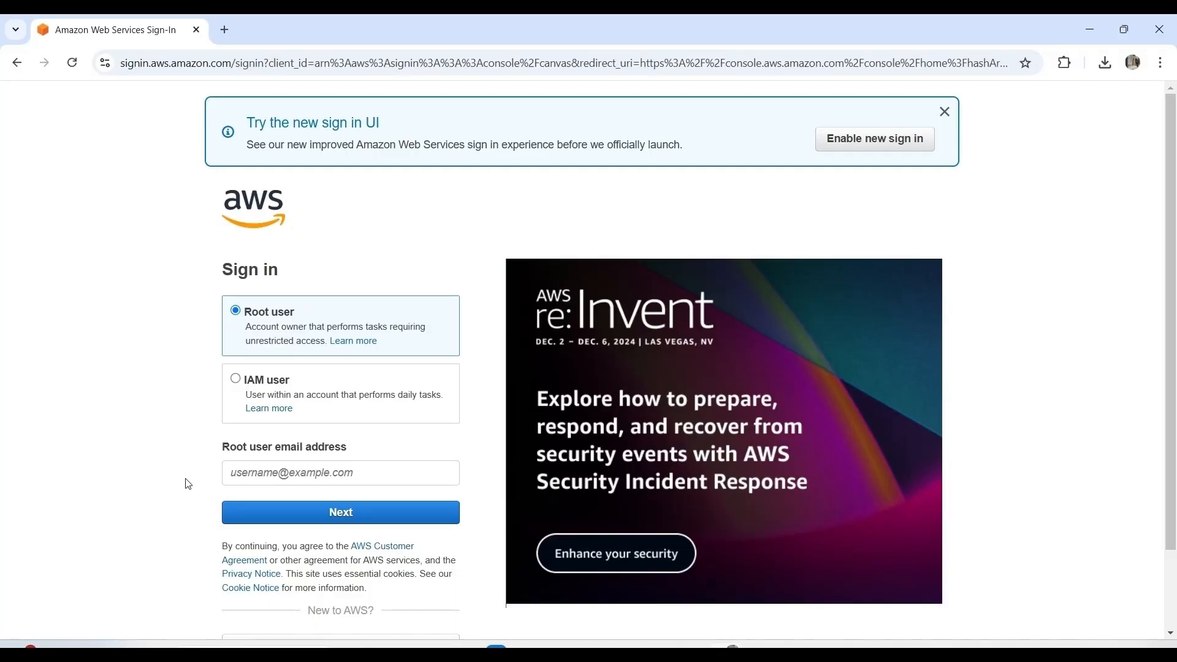
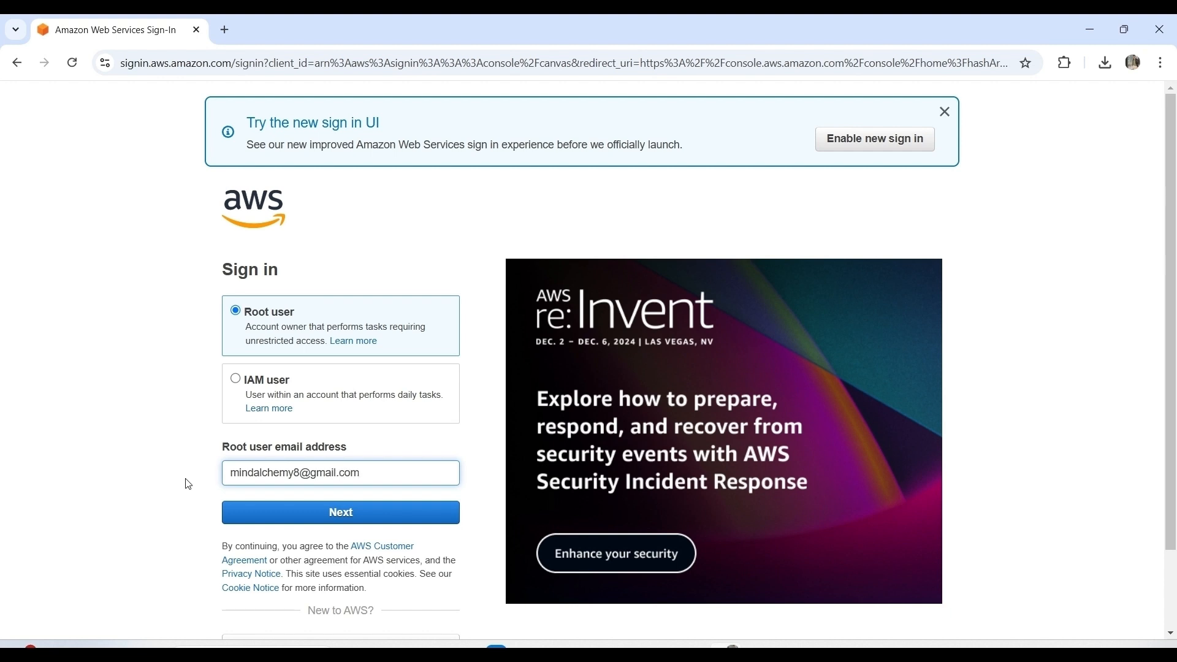
# Step: Sign in as the root user with the account e-mail and password
pyautogui.click(314, 514)
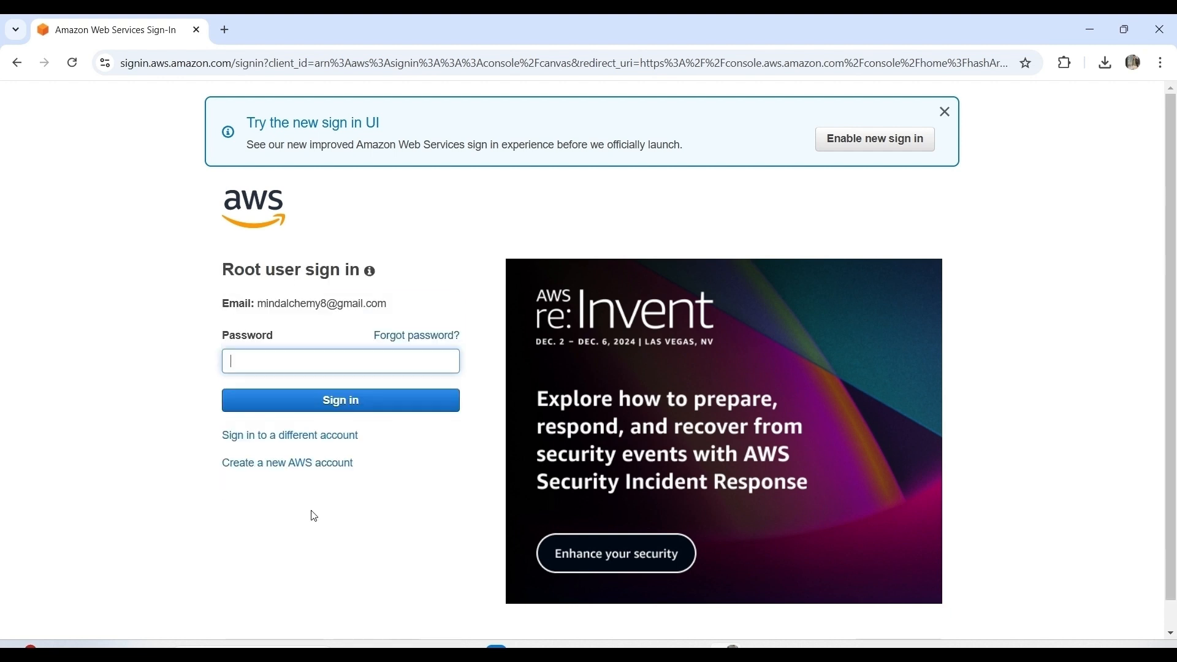
pyautogui.write('****')
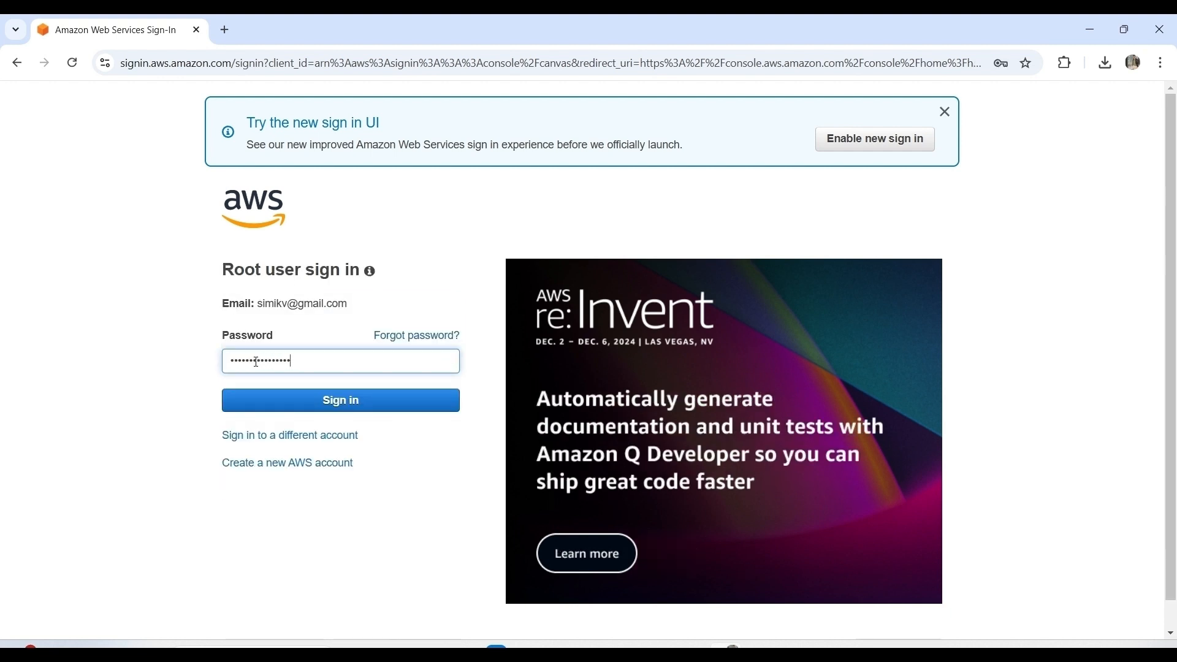
pyautogui.press('Return')
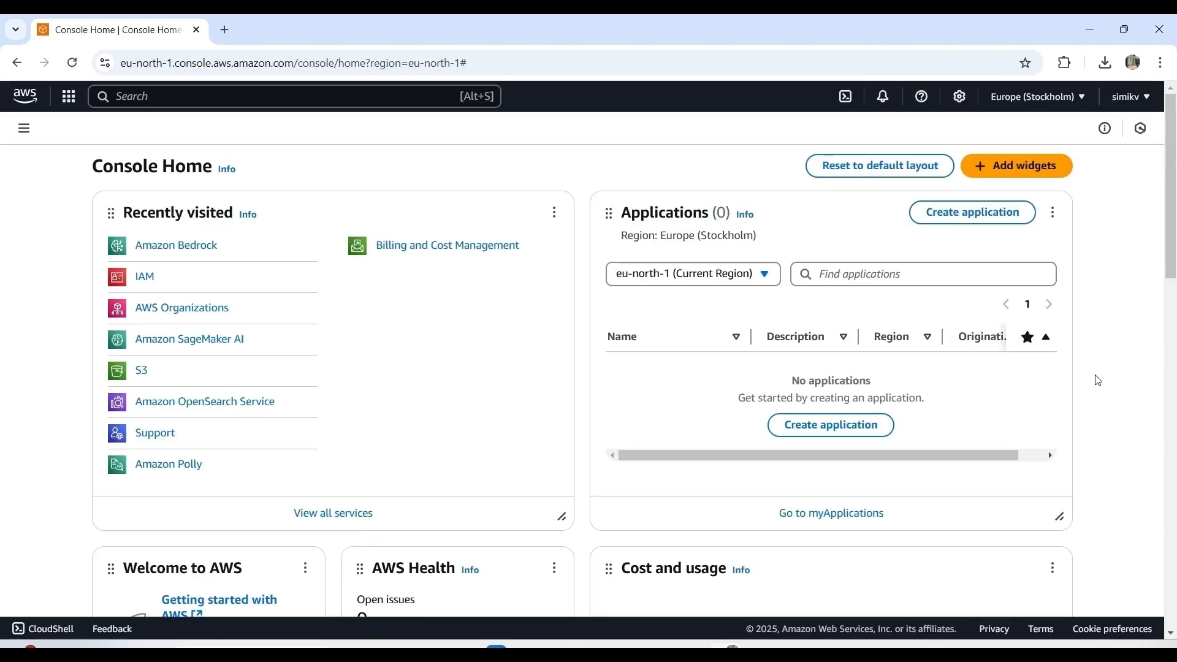
pyautogui.click(240, 98)
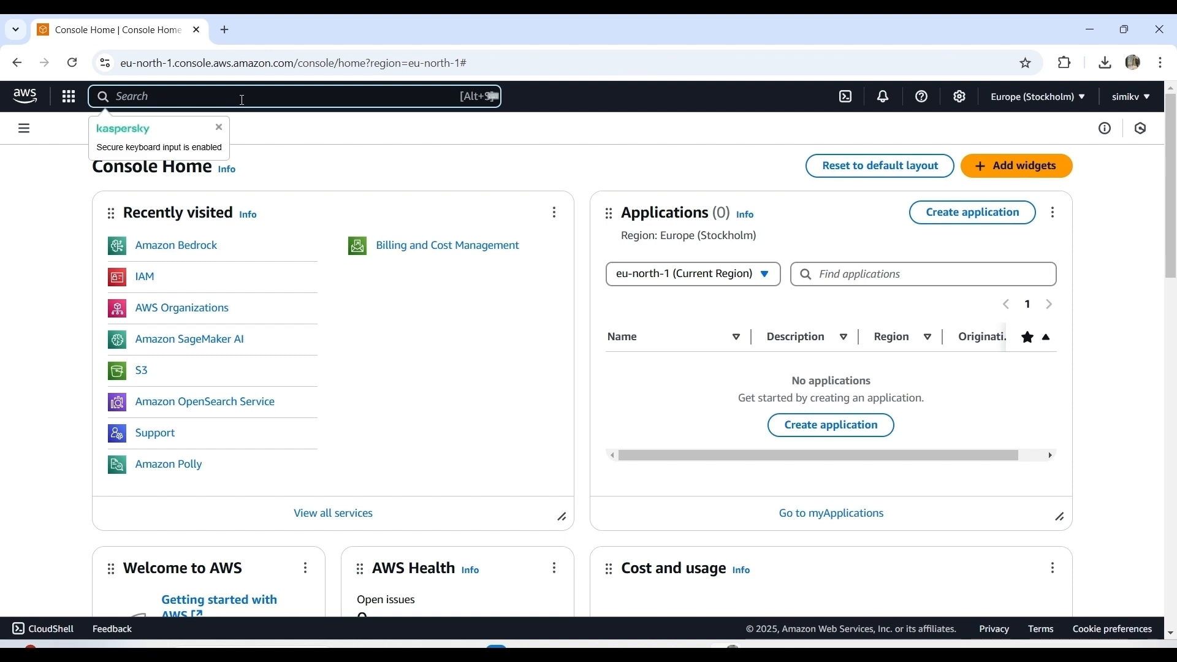
# Step: Open Amazon Bedrock via search, switch to Asia Pacific (Mumbai), and view the model catalog
pyautogui.write('amazon be')
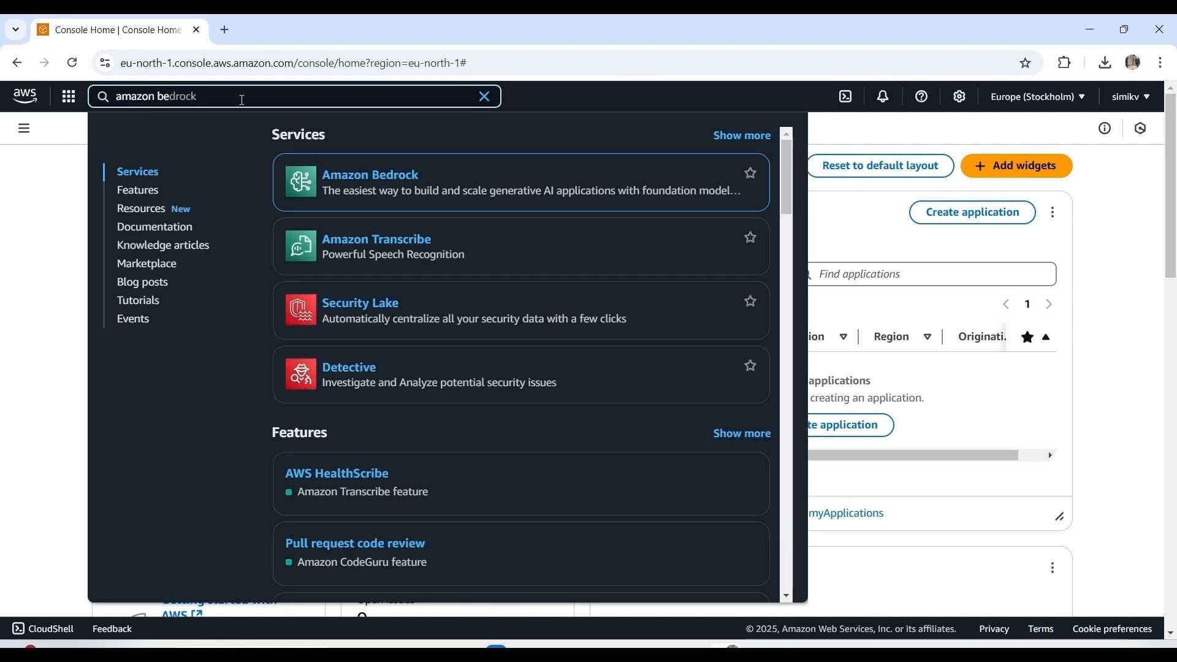
pyautogui.write('drock')
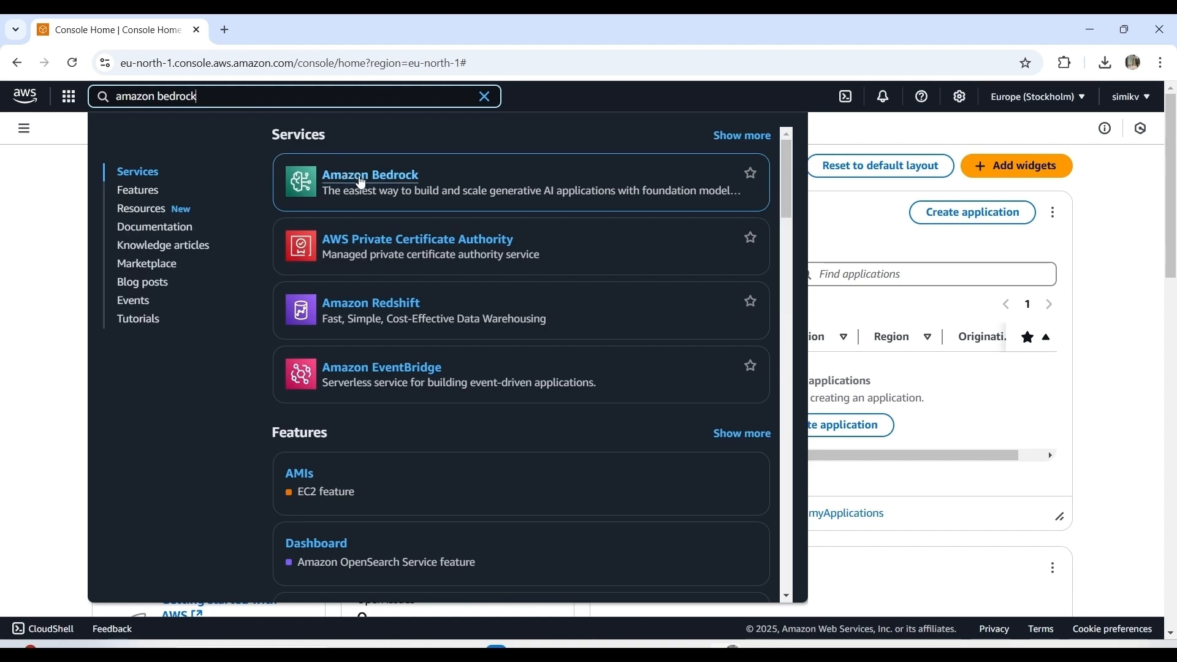
pyautogui.click(361, 182)
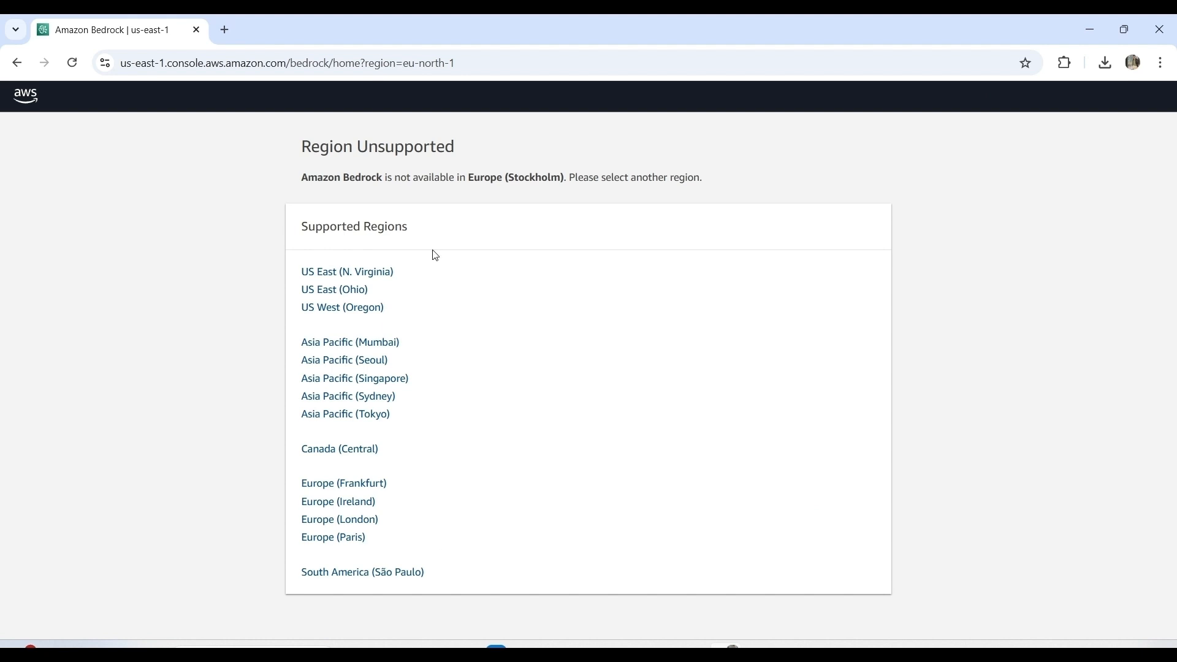
pyautogui.click(343, 347)
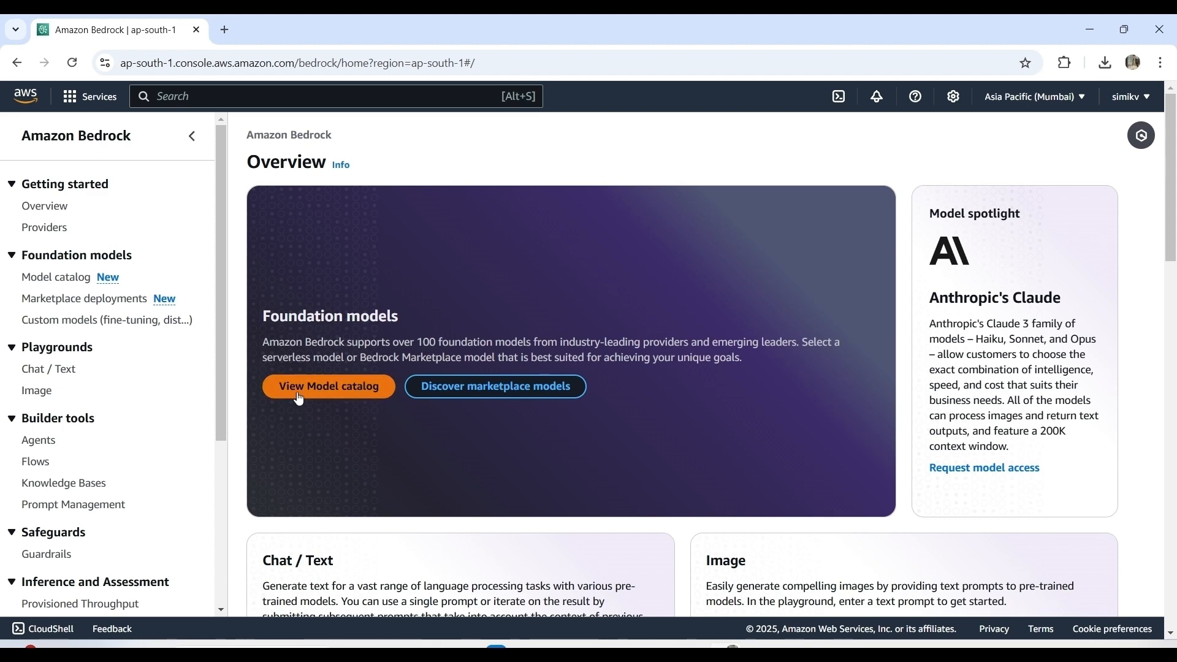
pyautogui.click(332, 393)
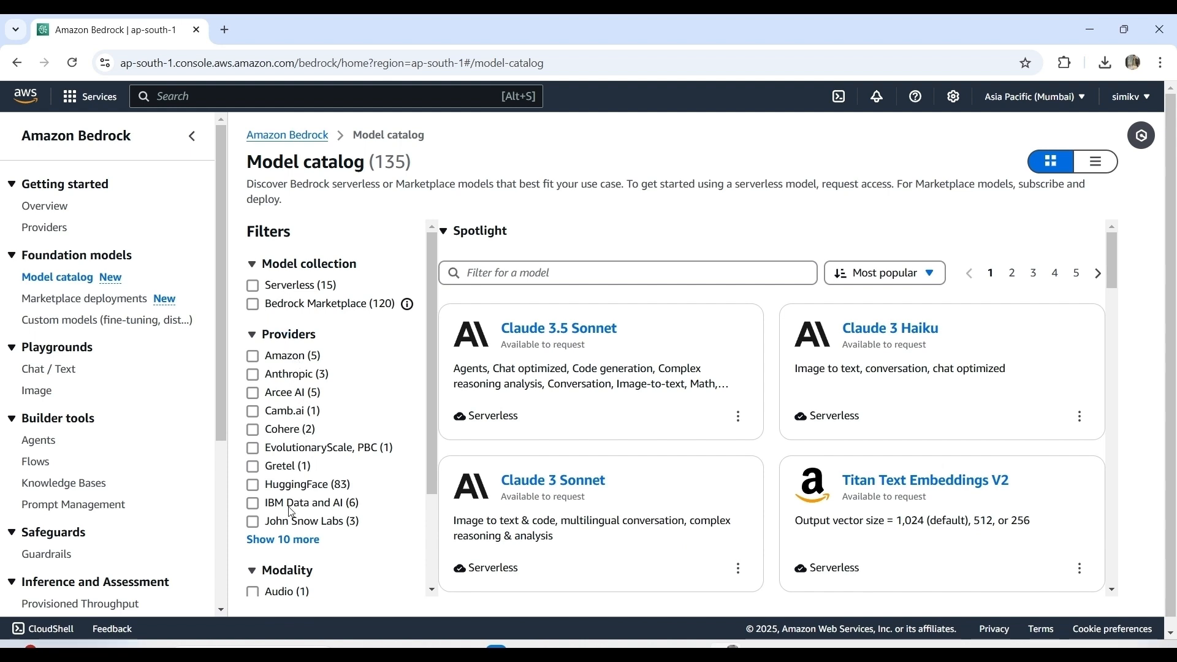
# Step: Expand the provider filters and page through the four pages of spotlight models
pyautogui.click(310, 539)
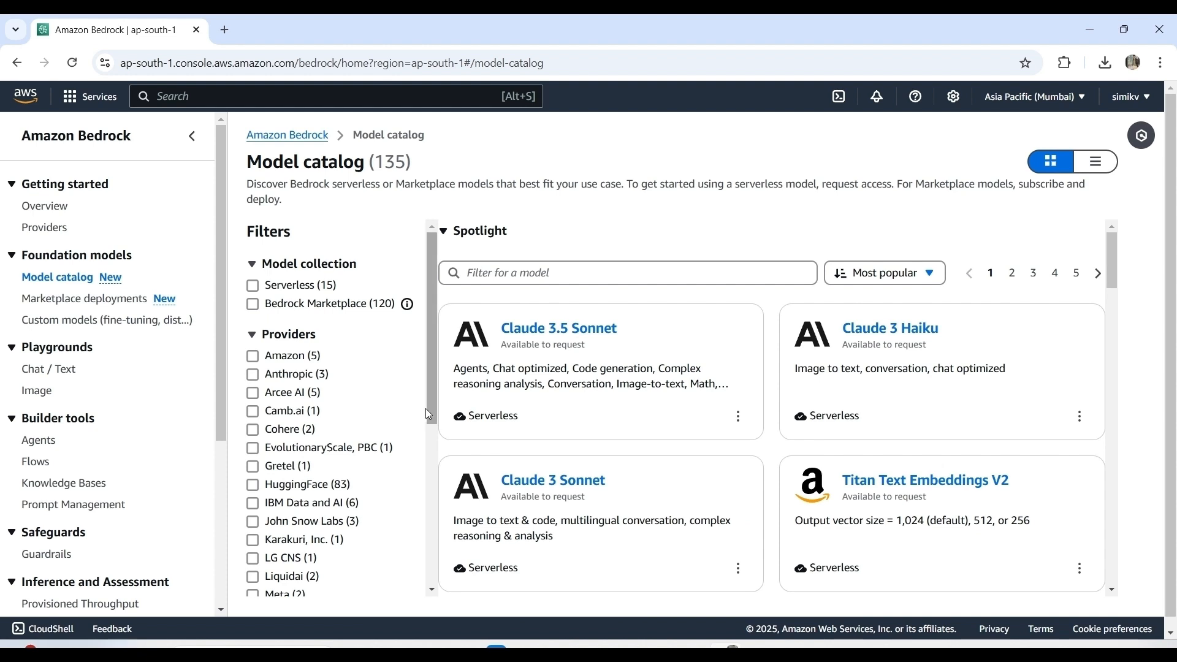
pyautogui.moveTo(427, 408); pyautogui.dragTo(436, 509)
pyautogui.click(290, 561)
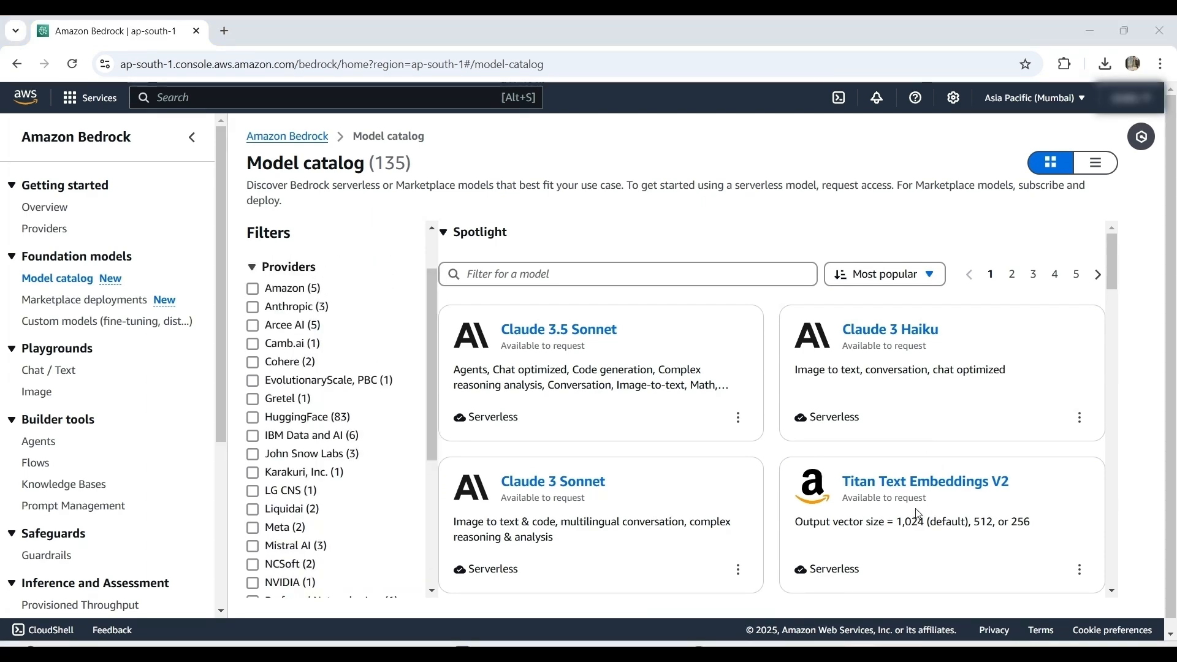
pyautogui.moveTo(1111, 285); pyautogui.dragTo(1116, 338)
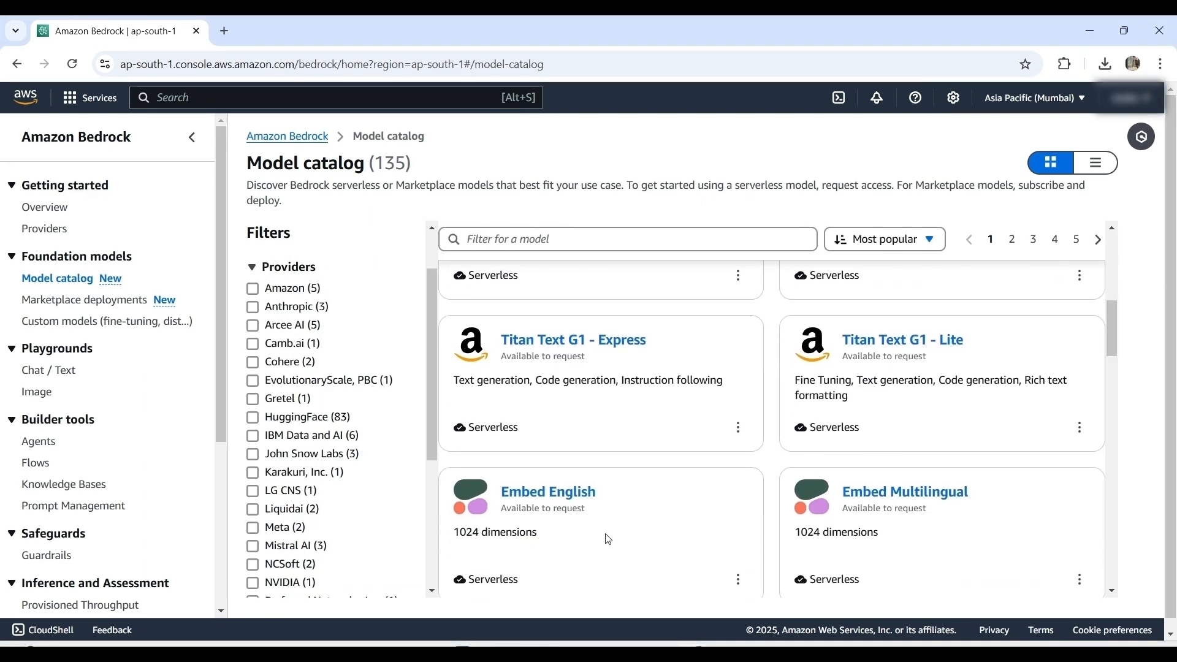
pyautogui.moveTo(1110, 348); pyautogui.dragTo(1130, 255)
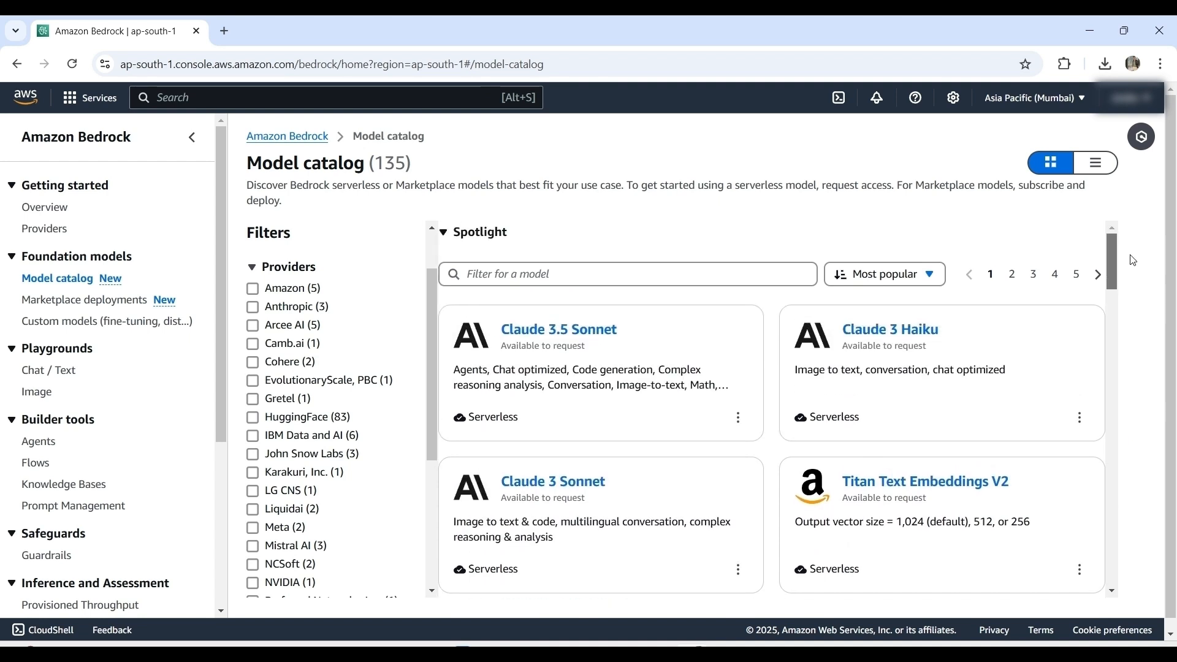
pyautogui.click(1011, 275)
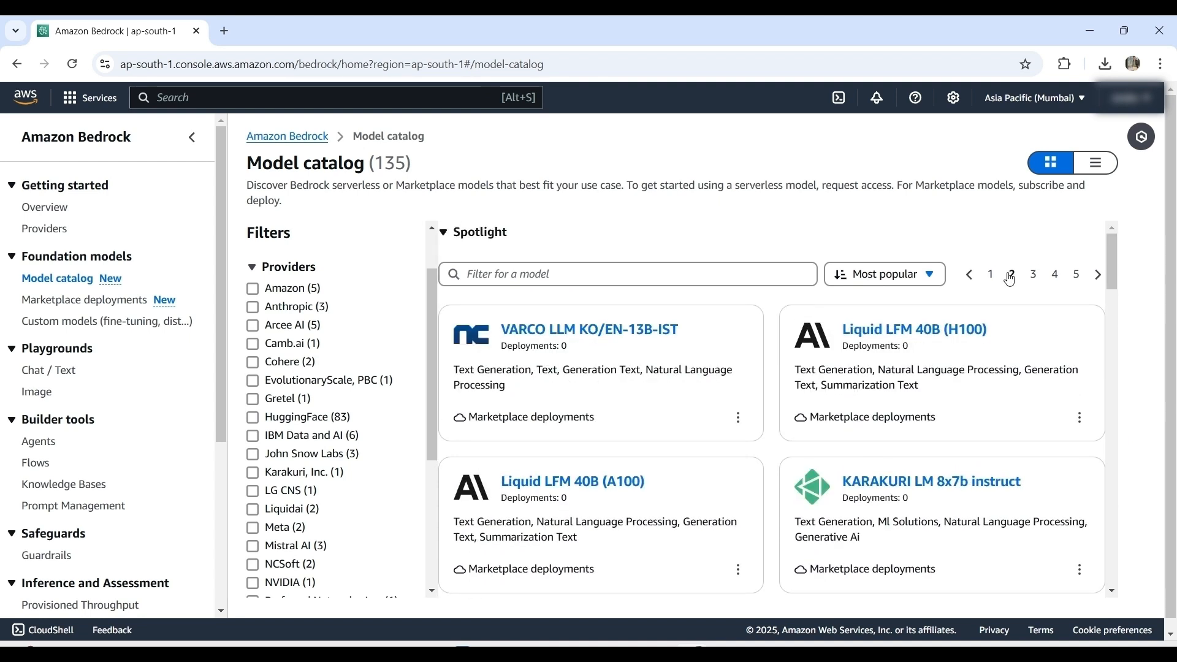
pyautogui.click(1036, 279)
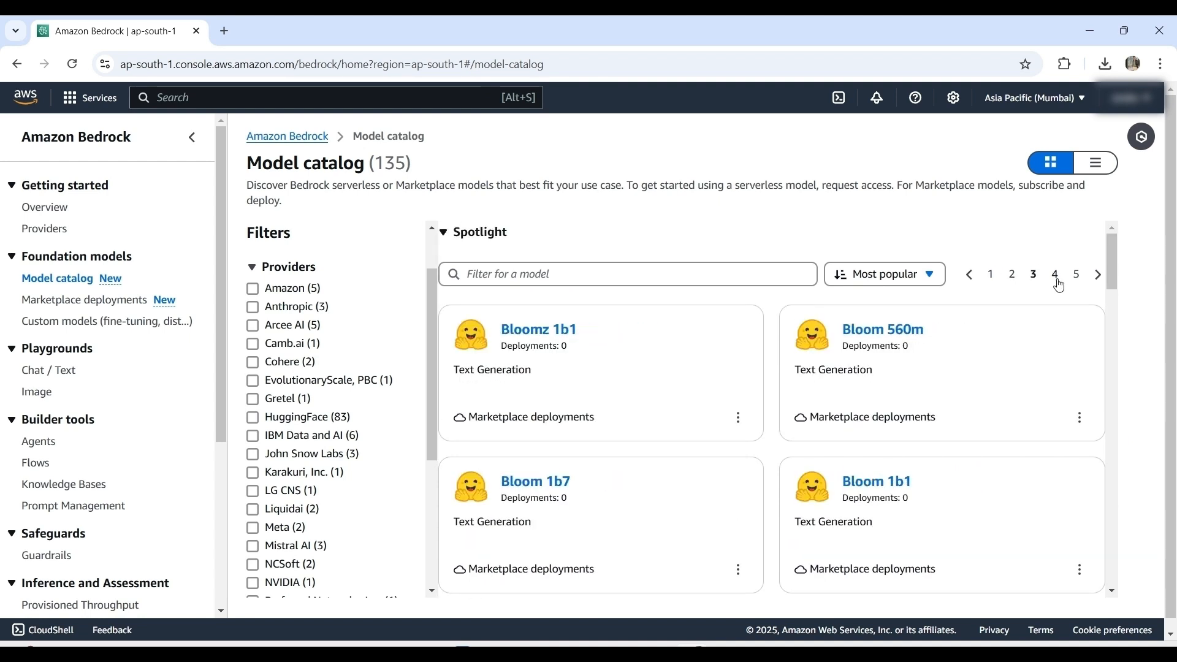
pyautogui.click(1057, 281)
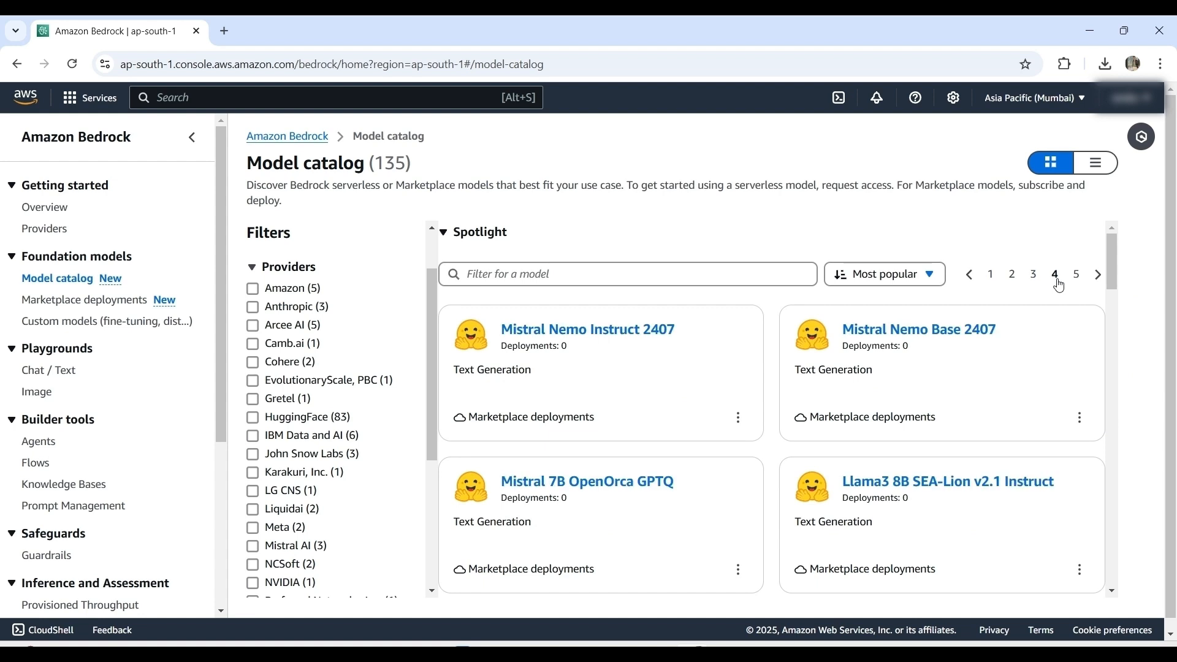
pyautogui.click(991, 276)
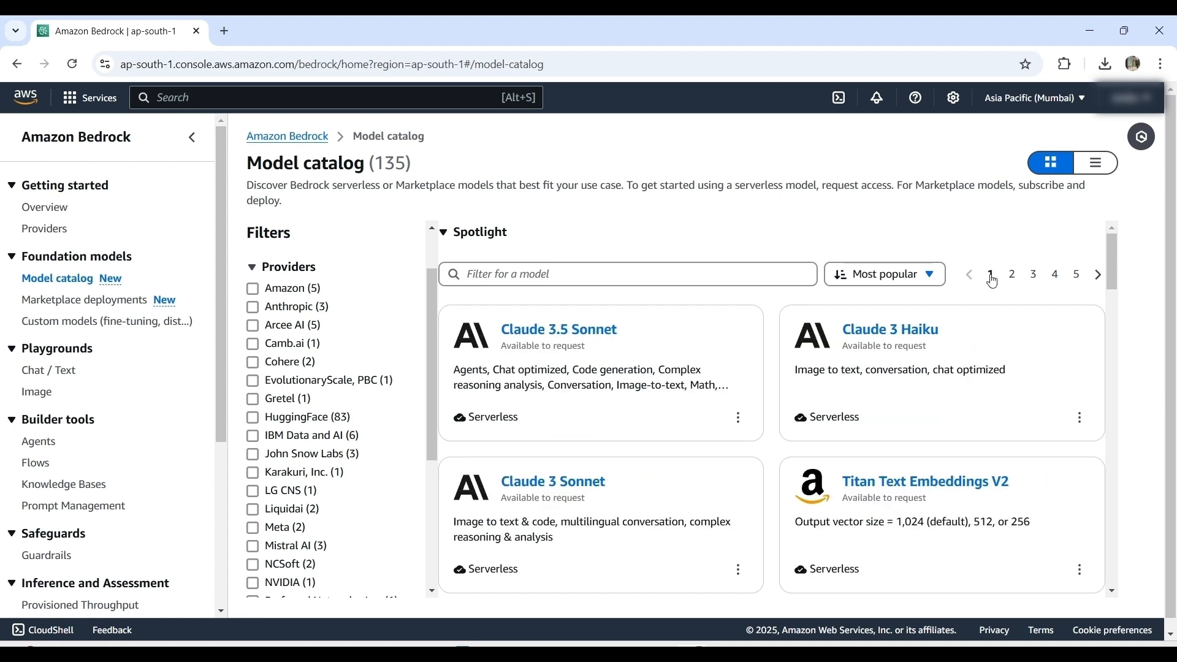
# Step: Switch the catalog to table view and open the Model access page
pyautogui.click(1097, 164)
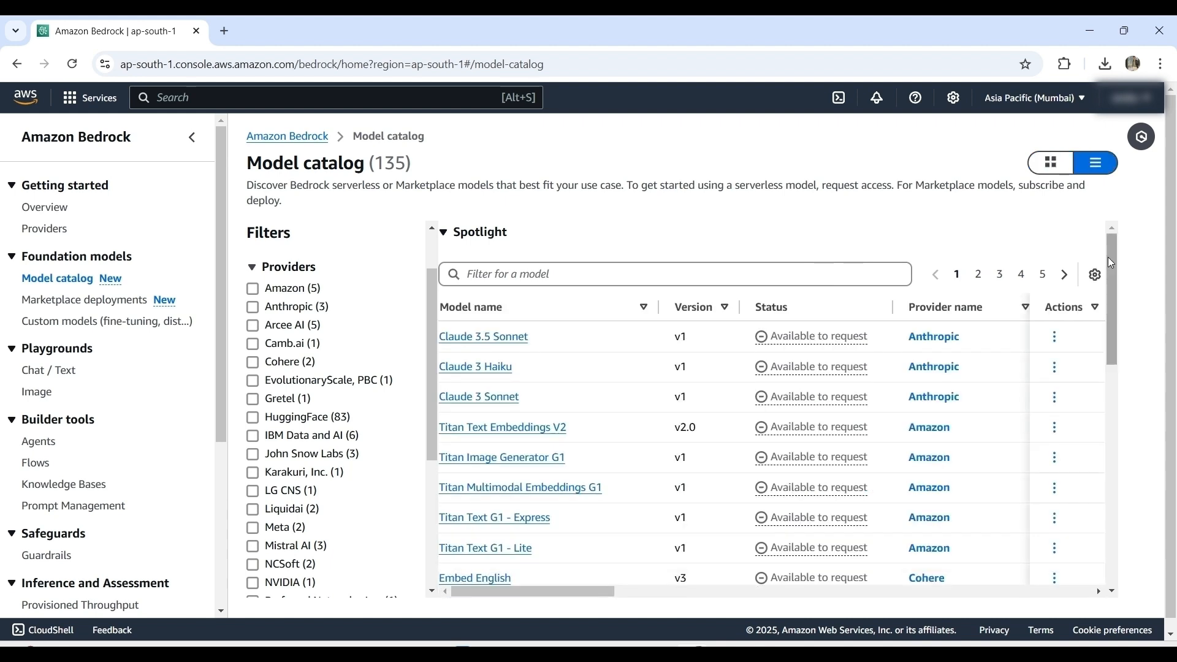
pyautogui.moveTo(1109, 257)
pyautogui.mouseDown()
pyautogui.moveTo(1124, 337)
pyautogui.moveTo(1131, 262)
pyautogui.mouseUp()
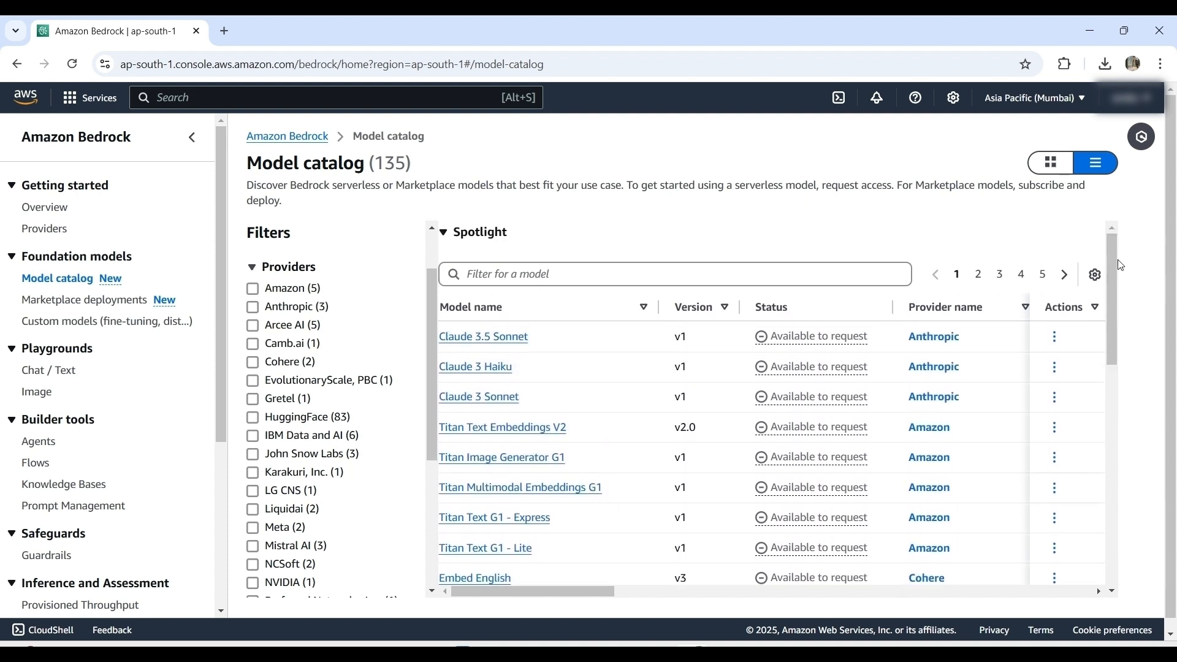
pyautogui.click(817, 351)
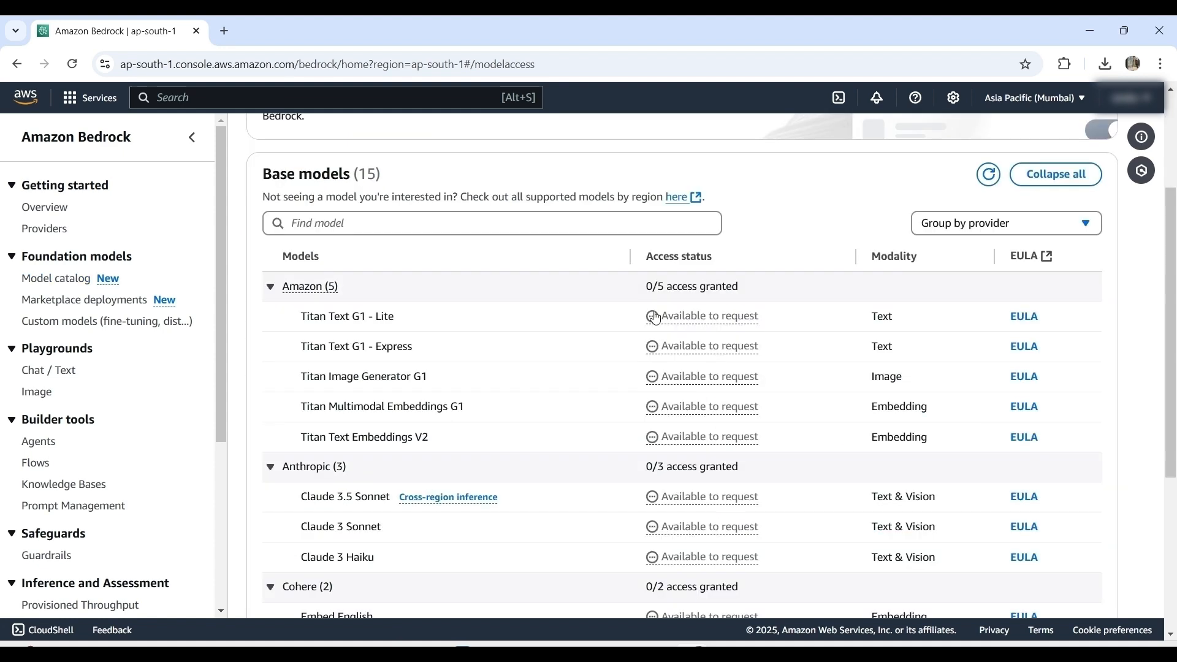
# Step: Request access to Titan Text G1 - Lite, both Meta Llama models and three Mistral AI models, and submit
pyautogui.click(655, 317)
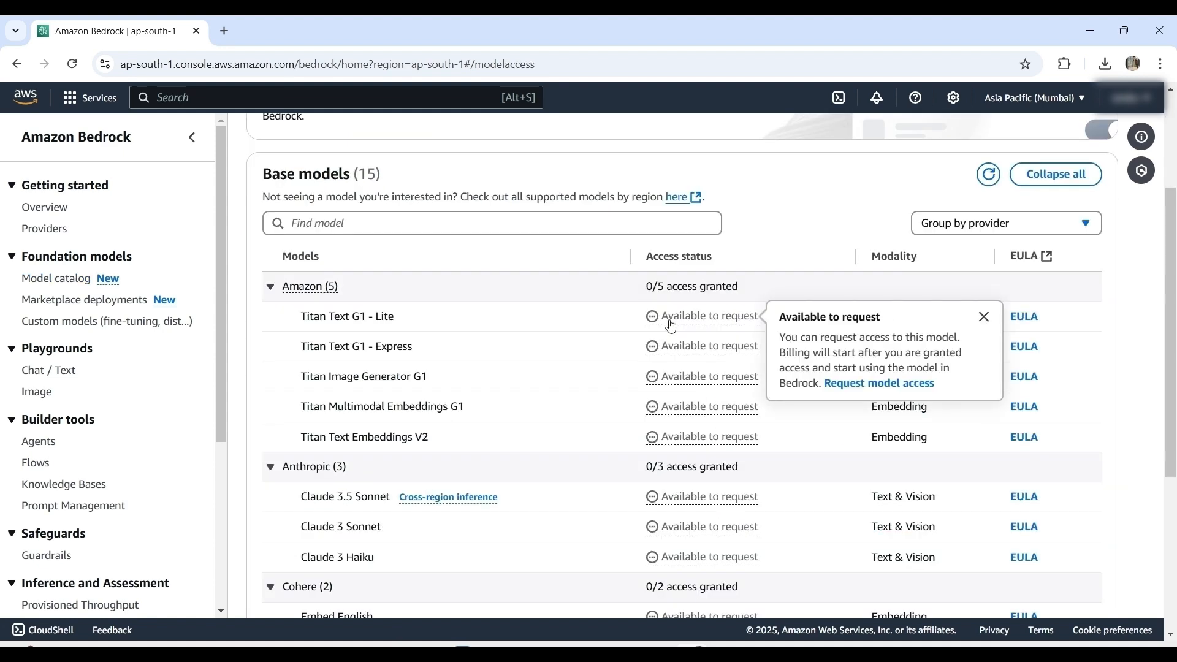
pyautogui.click(892, 381)
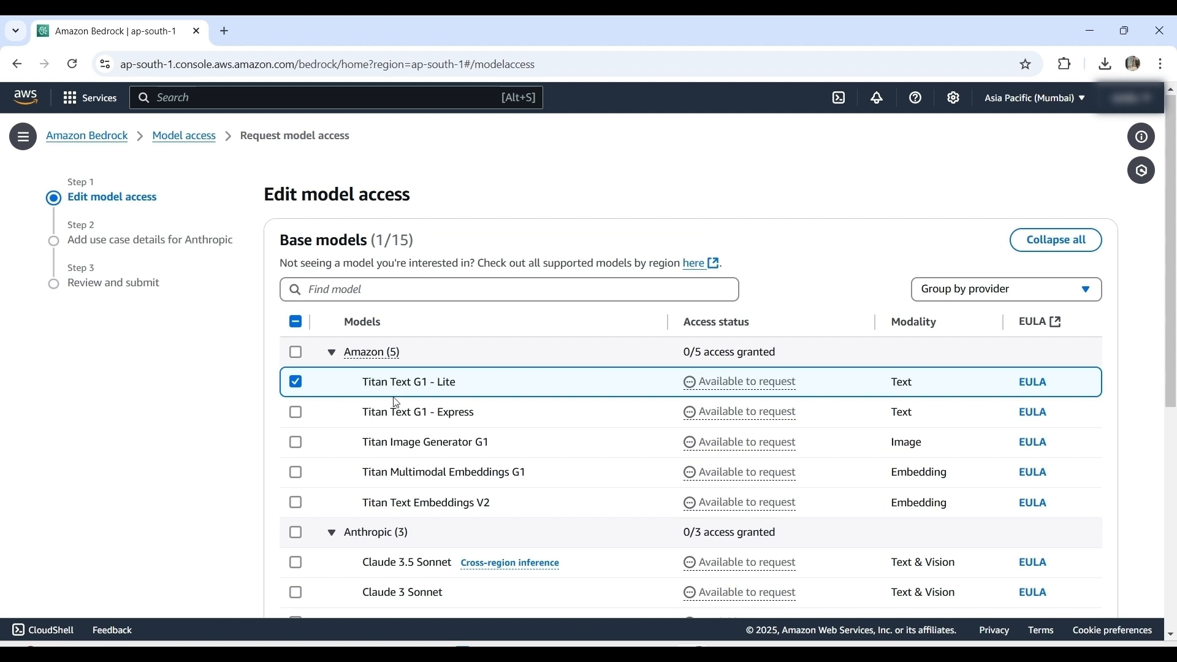
pyautogui.scroll(-5, 396, 404)
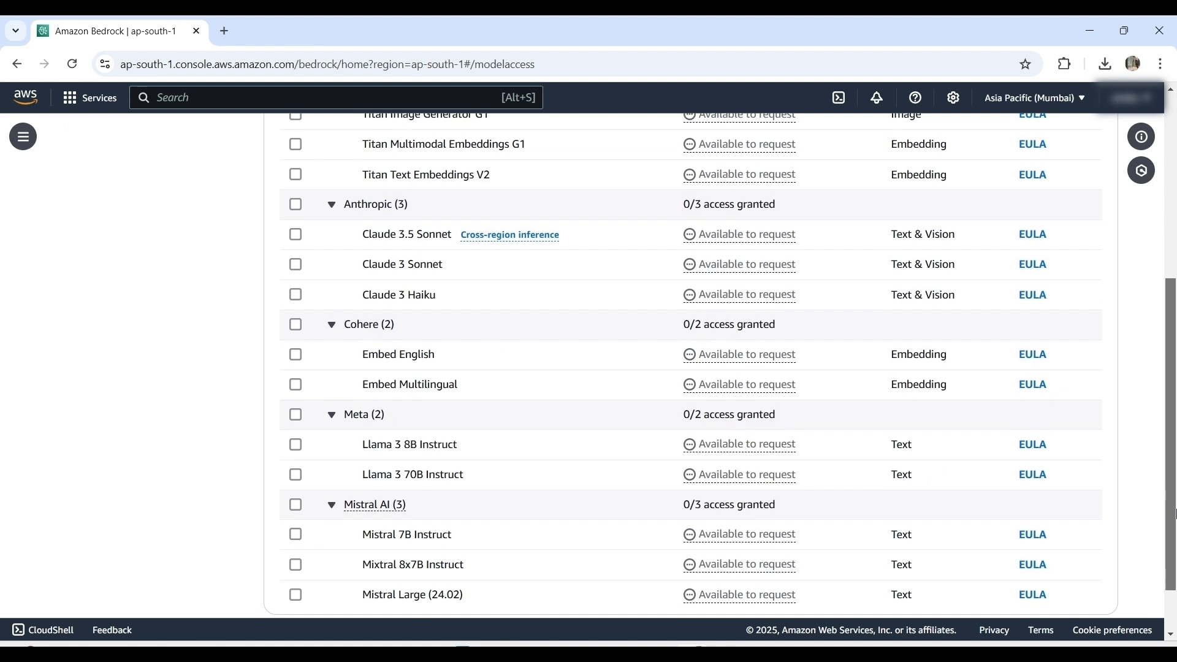
pyautogui.click(296, 414)
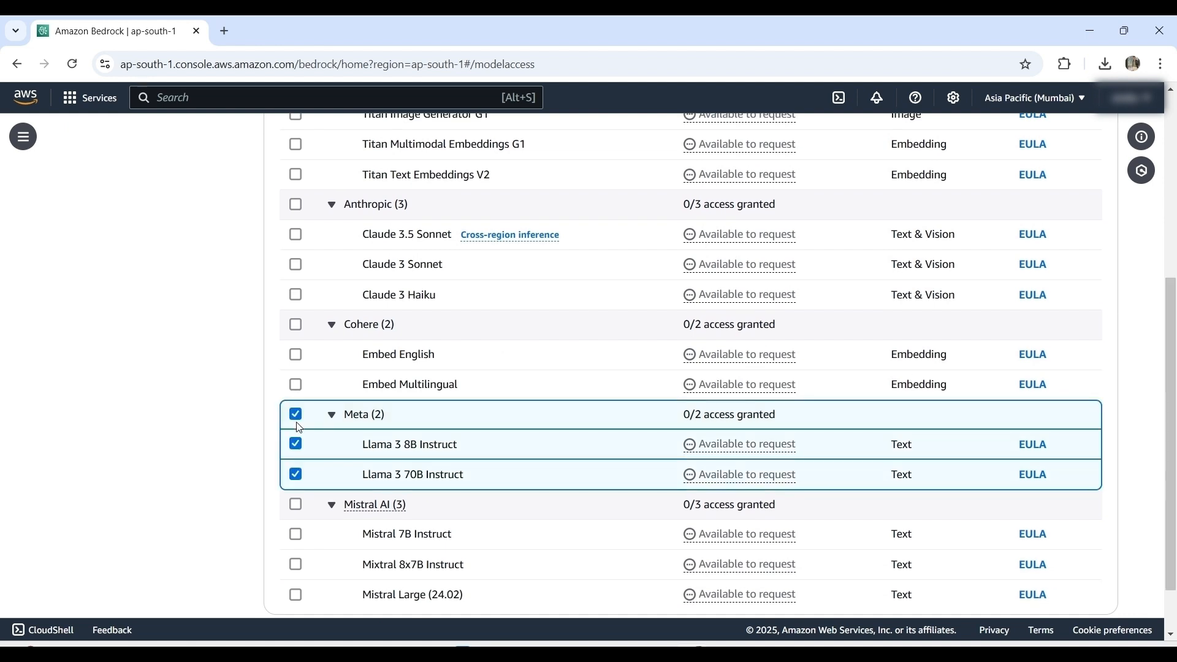
pyautogui.click(295, 504)
pyautogui.moveTo(1166, 467); pyautogui.dragTo(1172, 573)
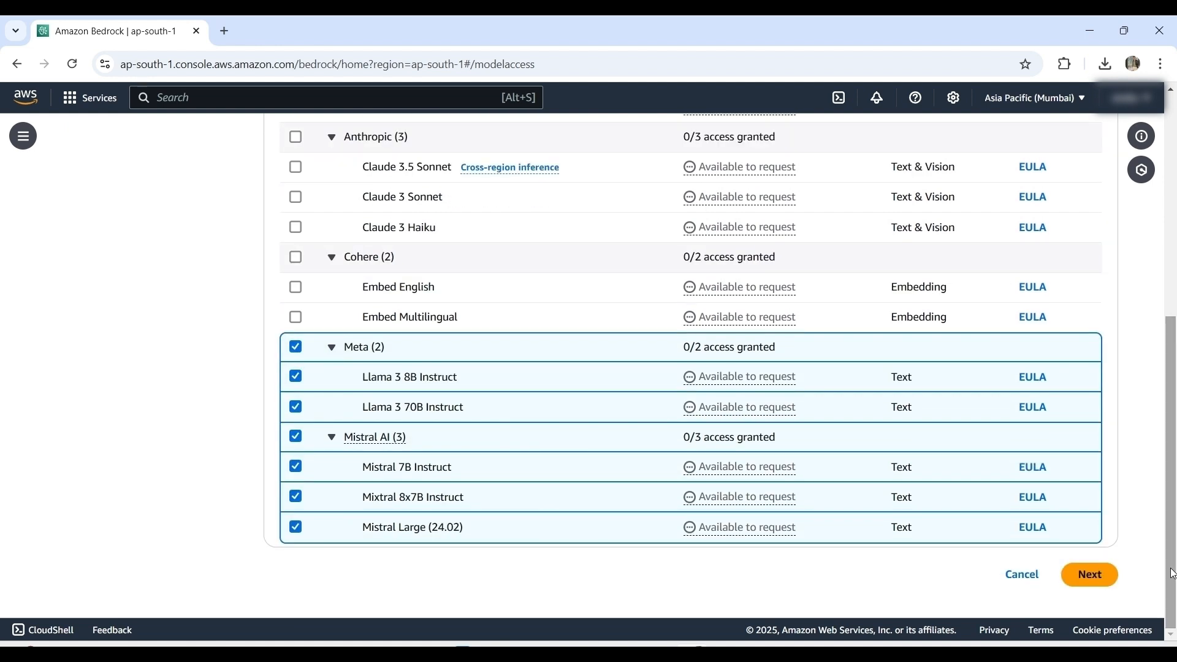
pyautogui.click(1097, 582)
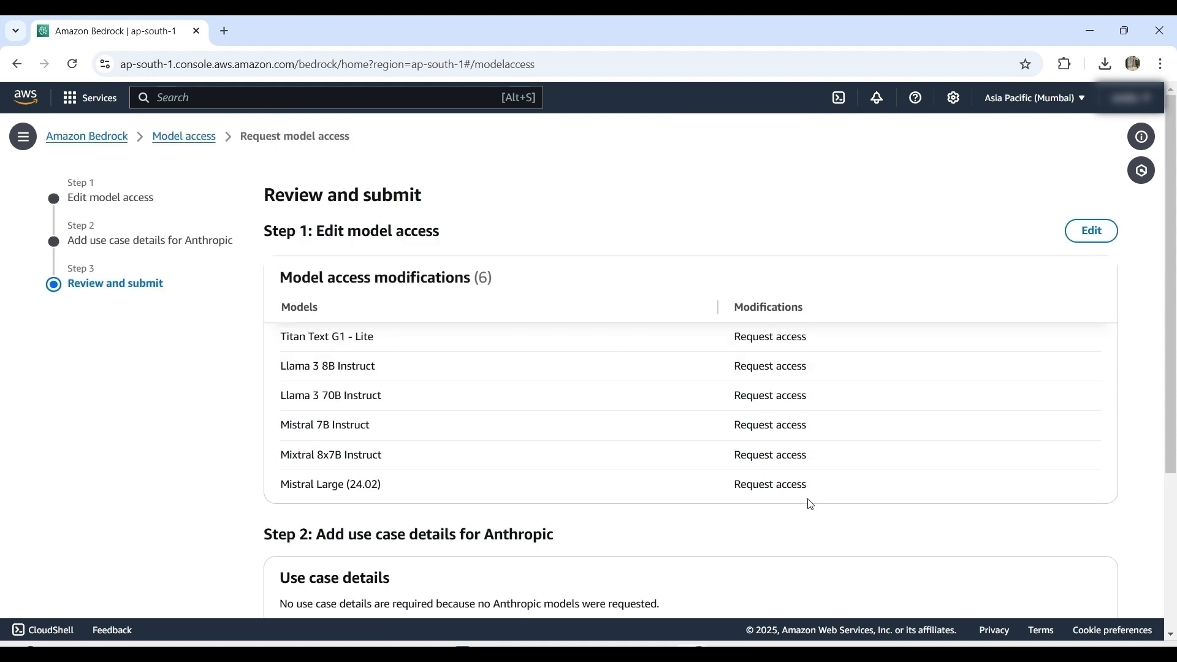
pyautogui.moveTo(1172, 374); pyautogui.dragTo(1175, 533)
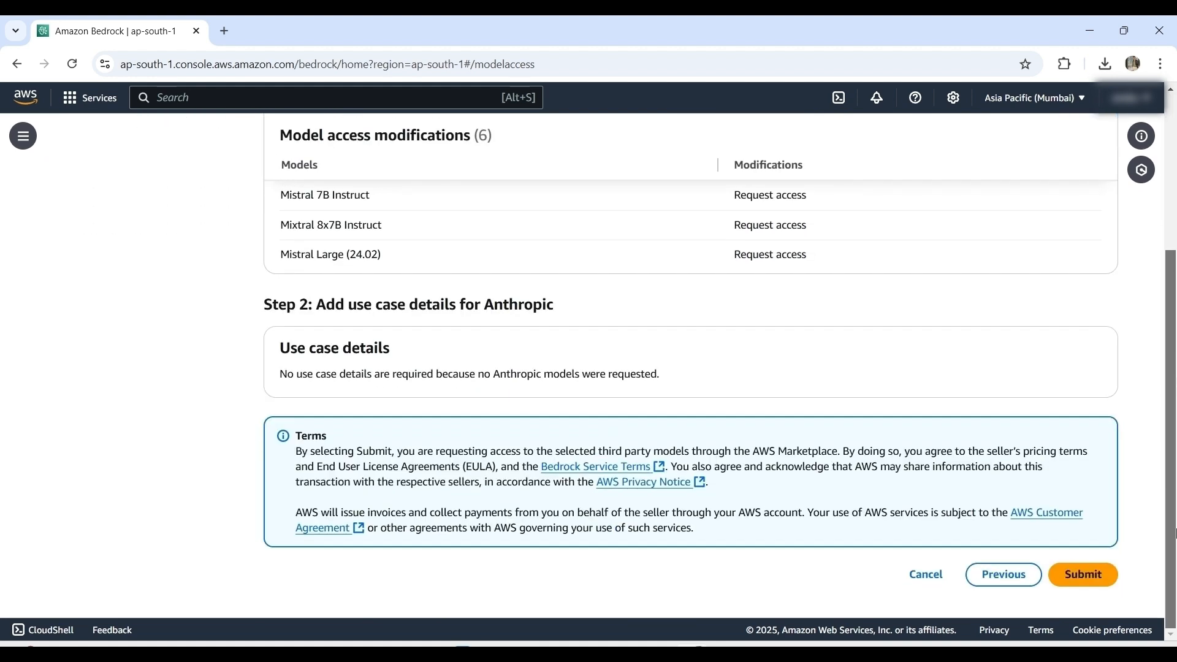
pyautogui.click(1087, 577)
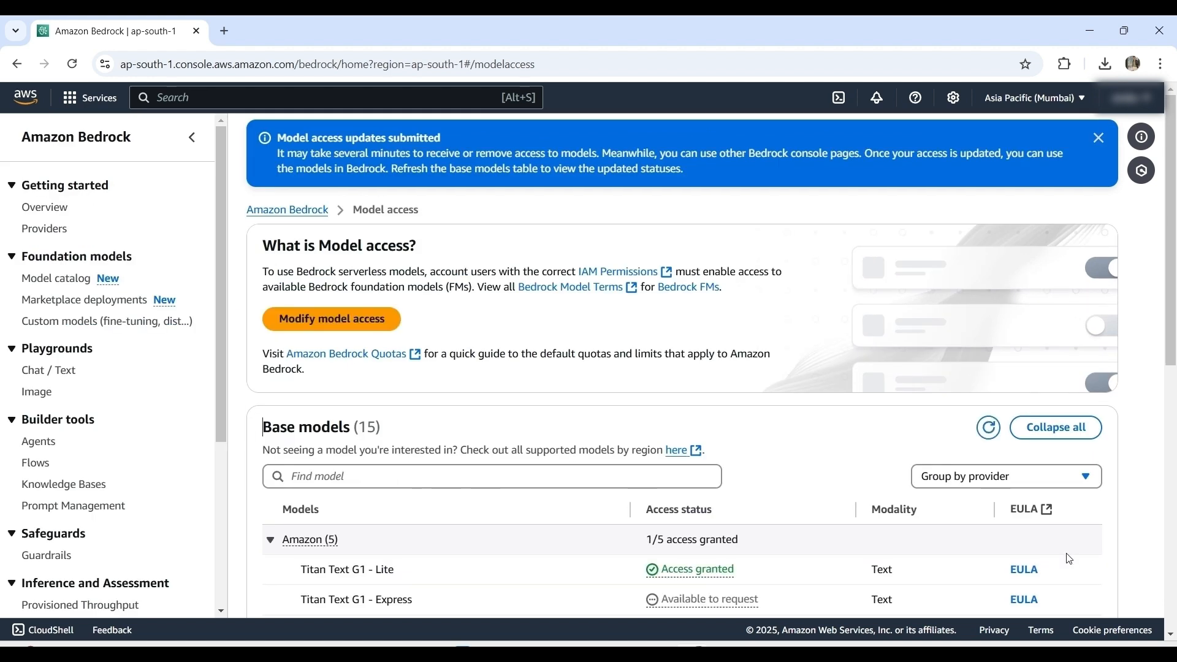
pyautogui.moveTo(1170, 256); pyautogui.dragTo(1160, 385)
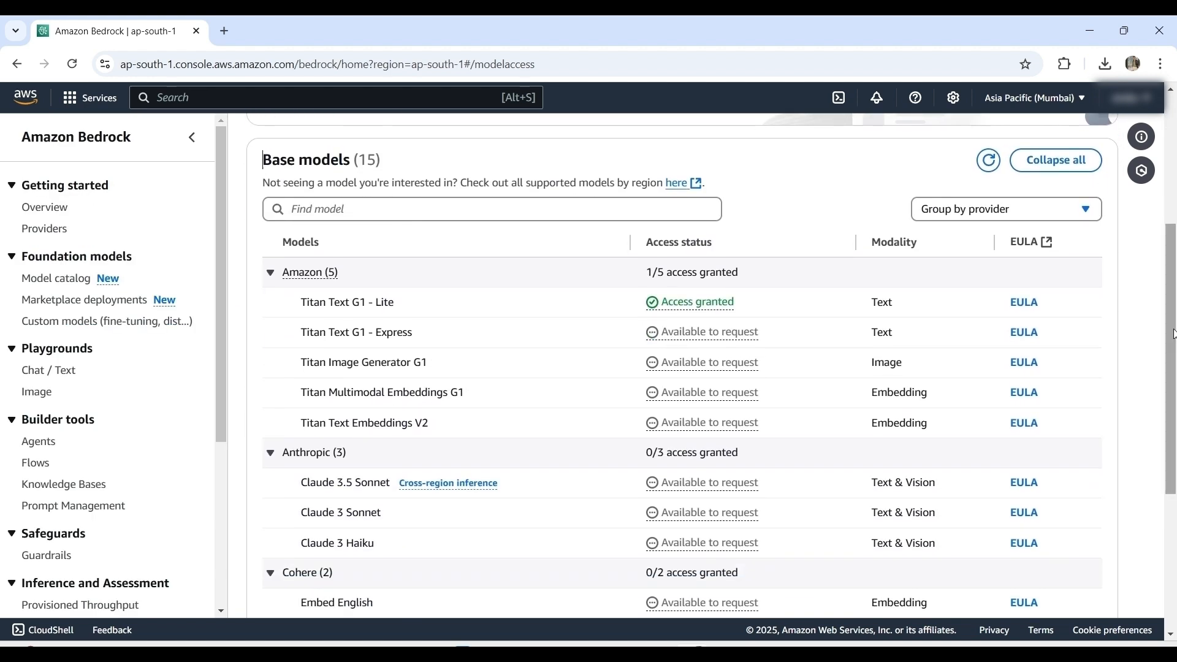
pyautogui.scroll(-5, 709, 469)
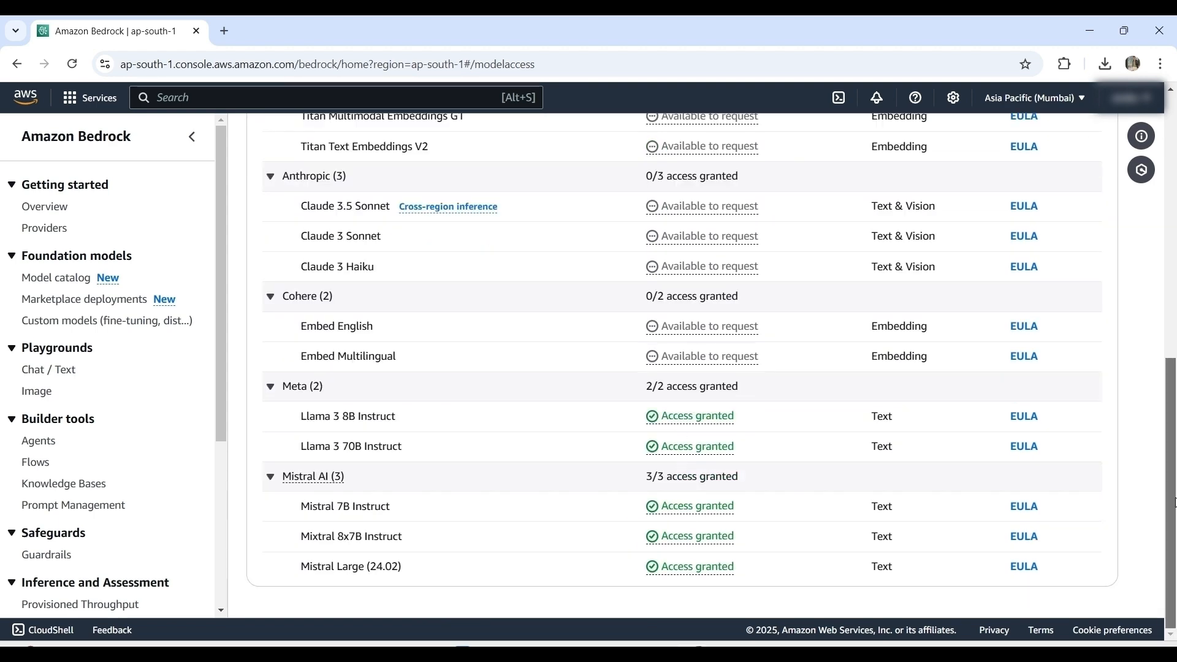
pyautogui.moveTo(1170, 492); pyautogui.dragTo(1175, 228)
pyautogui.click(56, 278)
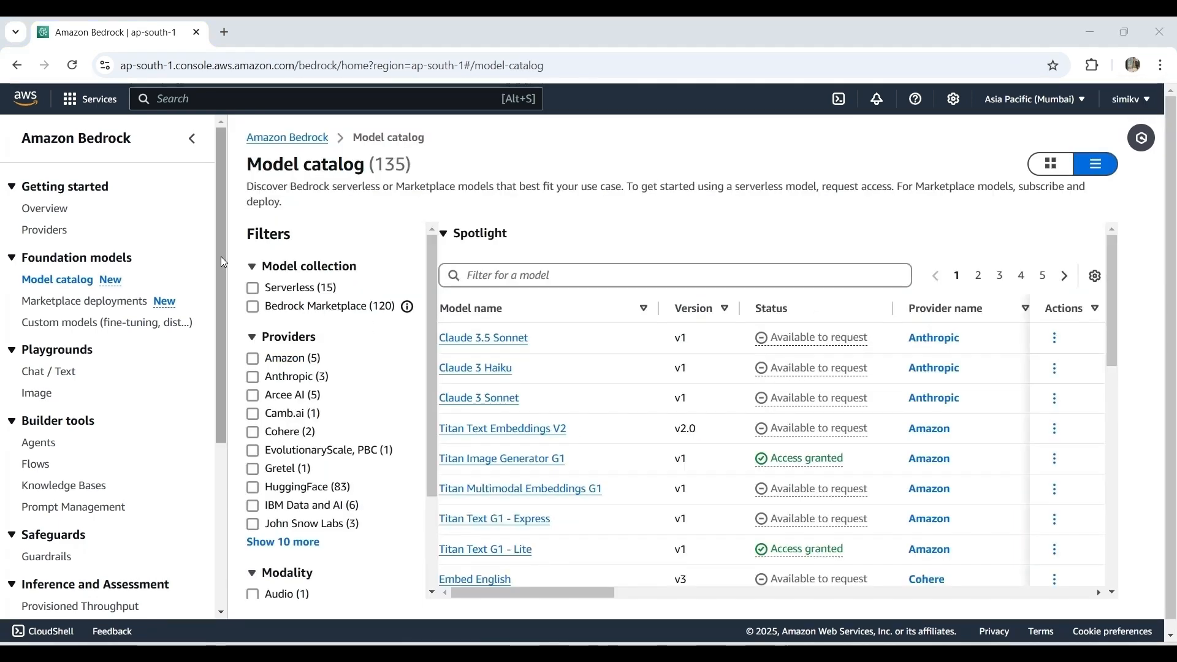
pyautogui.click(192, 137)
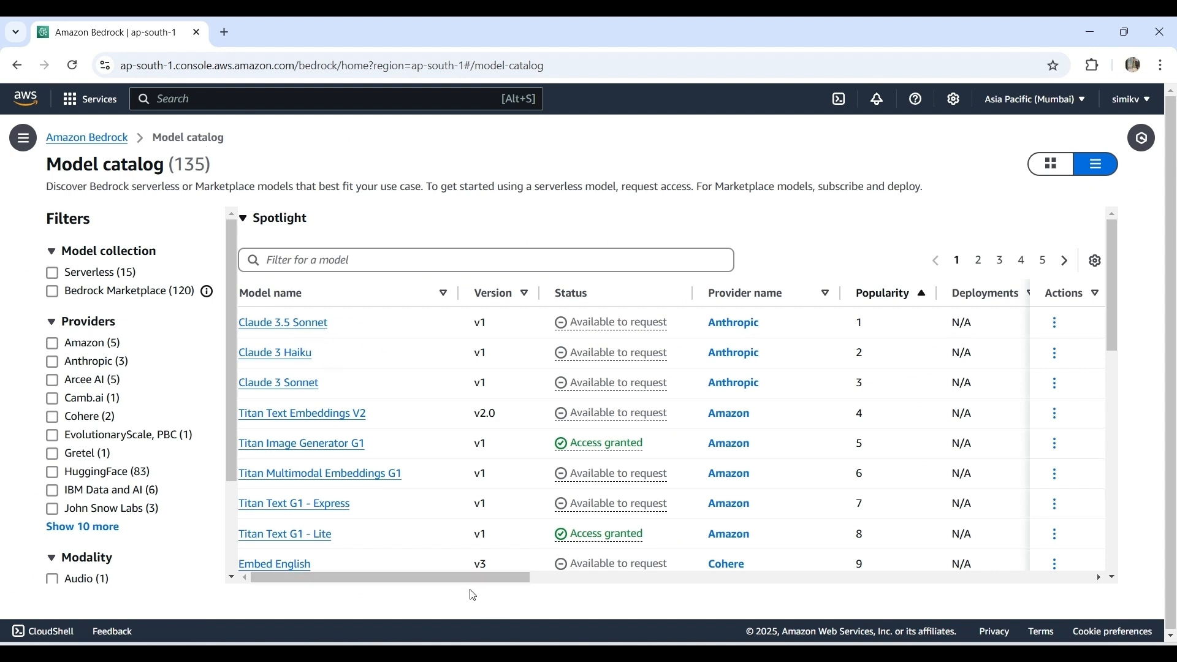
pyautogui.moveTo(465, 577); pyautogui.dragTo(545, 577)
pyautogui.hscroll(10, 429, 340)
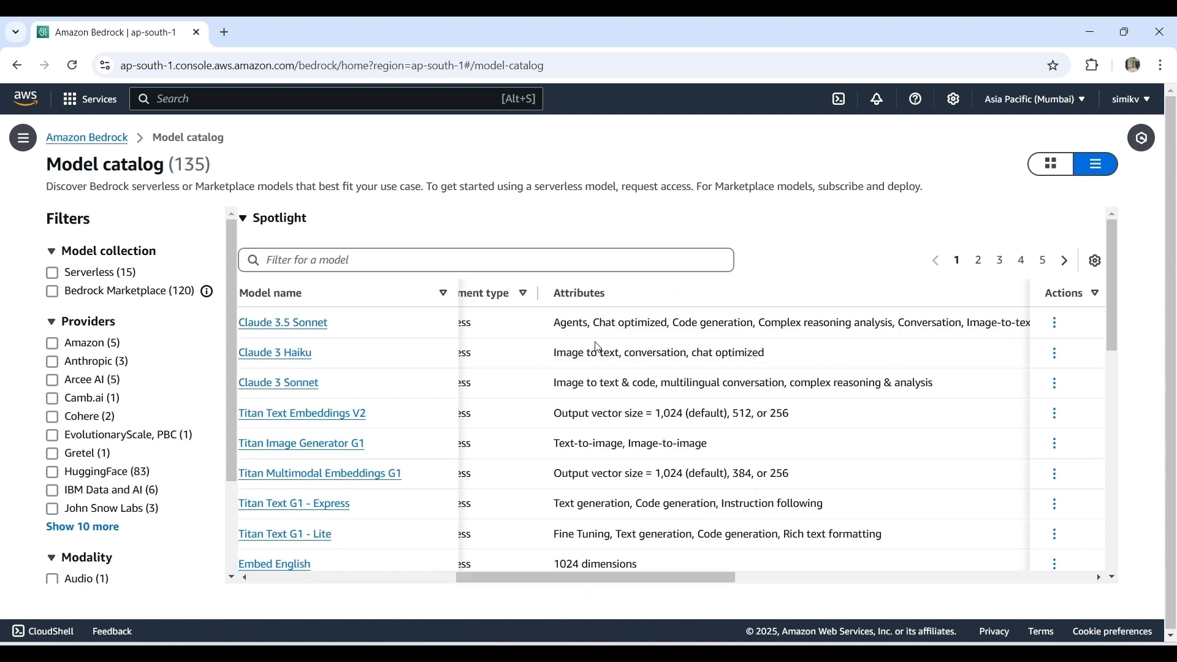
pyautogui.moveTo(687, 576); pyautogui.dragTo(950, 572)
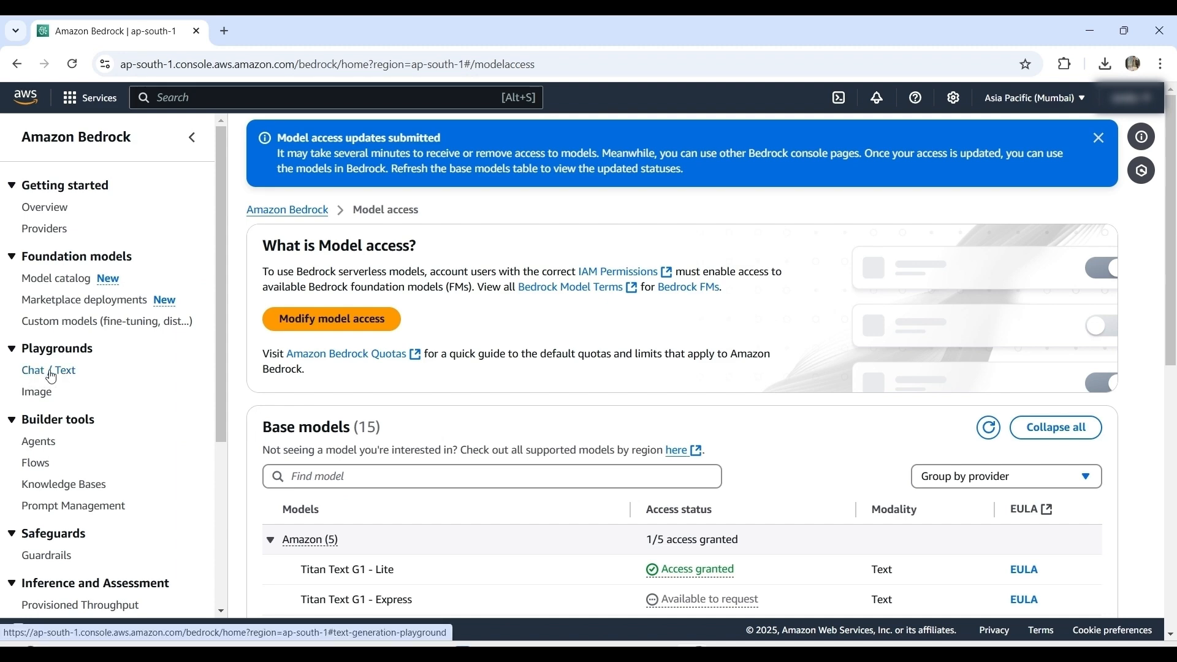
# Step: Load Mistral 7B Instruct on-demand as the model in the Chat / Text playground
pyautogui.click(52, 372)
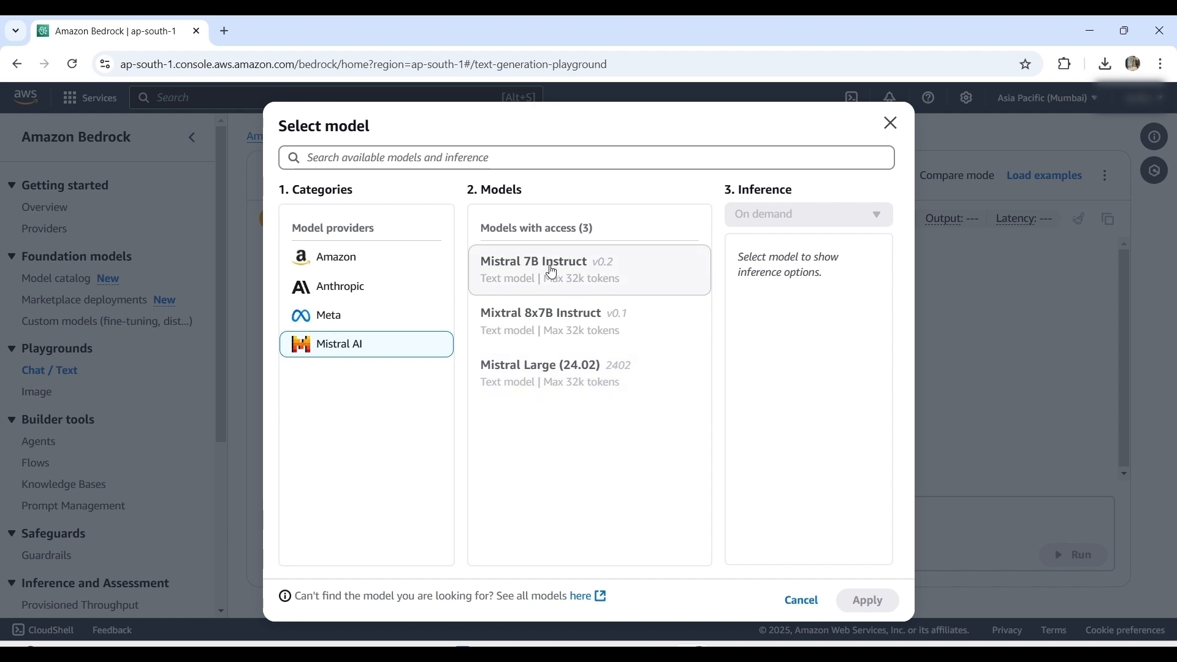
pyautogui.click(547, 284)
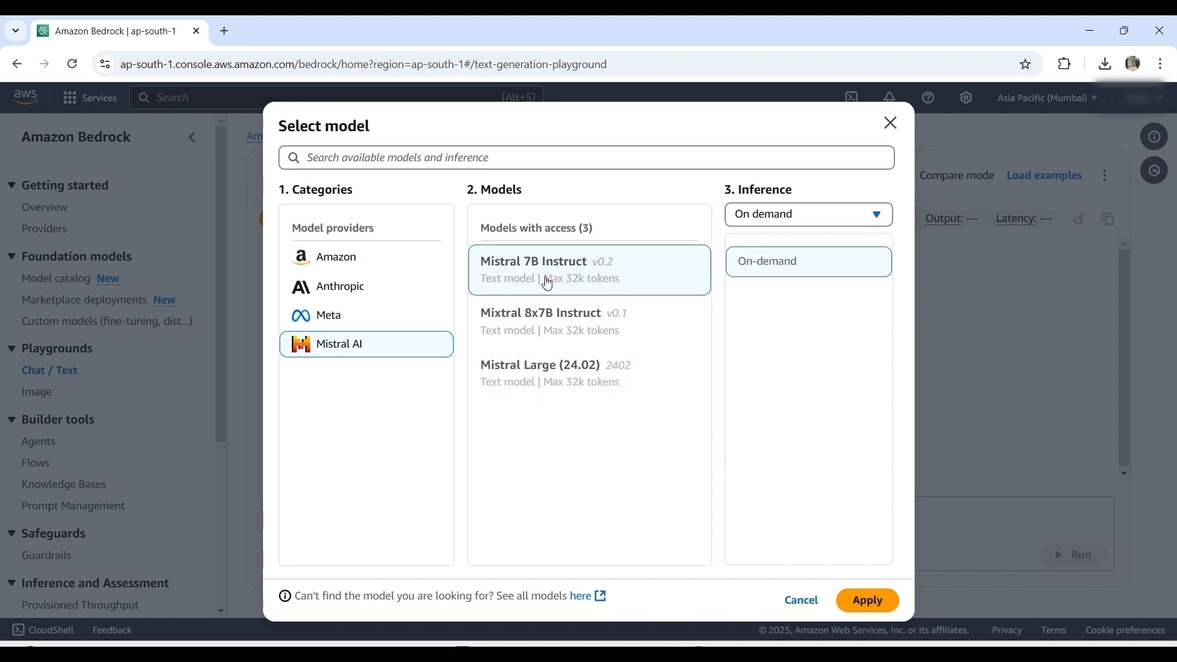
pyautogui.click(868, 601)
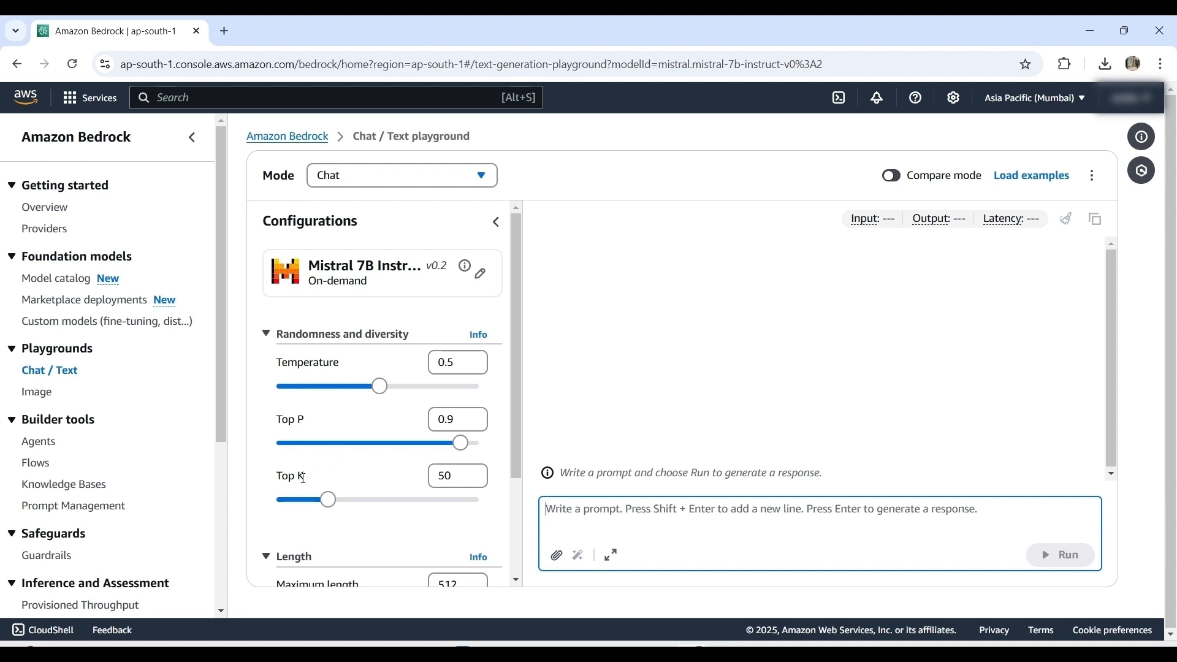
# Step: Ask Mistral 7B Instruct to 'Write a pragraph on Taj Mahal'
pyautogui.scroll(-2, 302, 477)
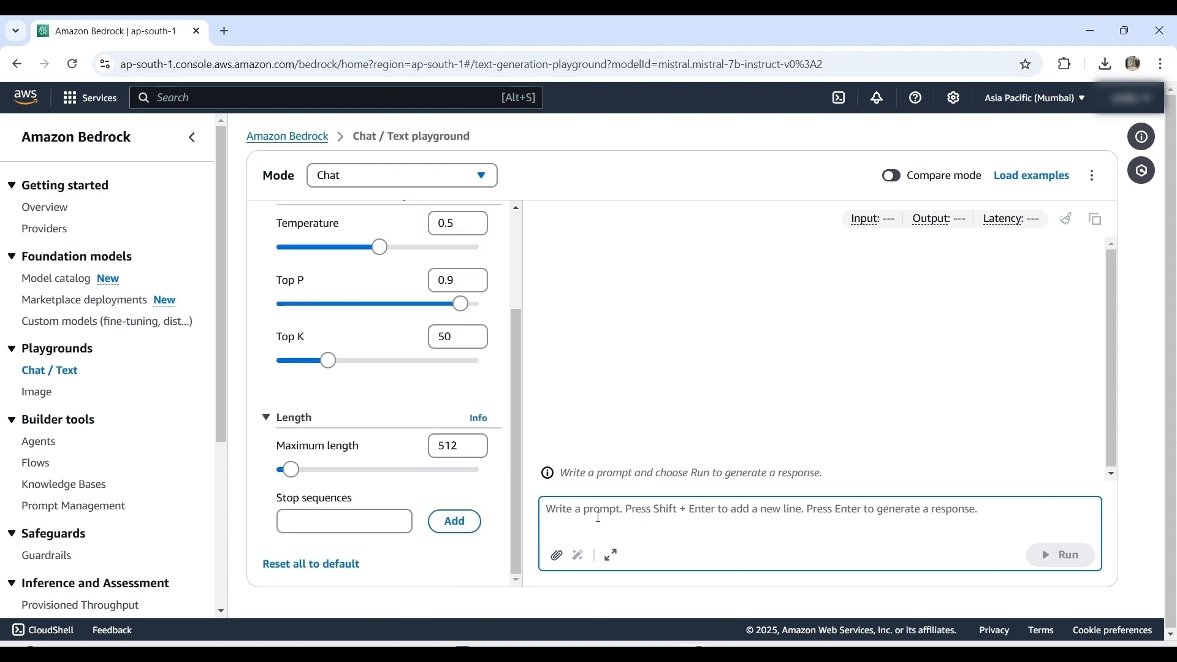
pyautogui.write('Write a')
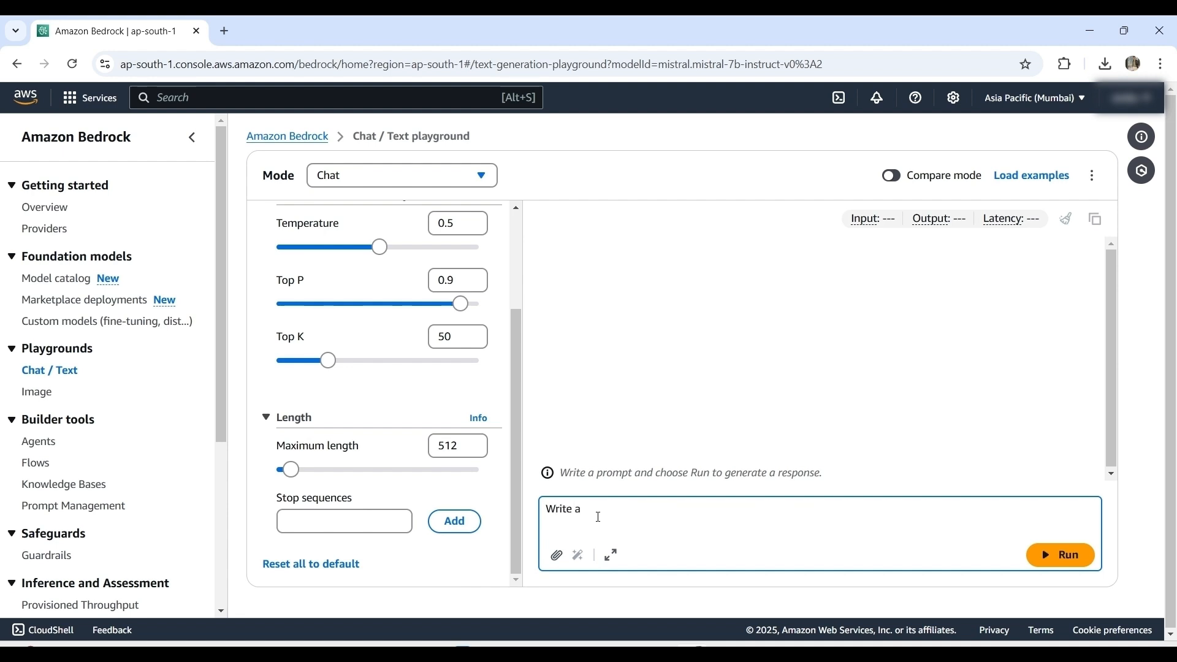
pyautogui.write(' pragraph on Taj Mahal')
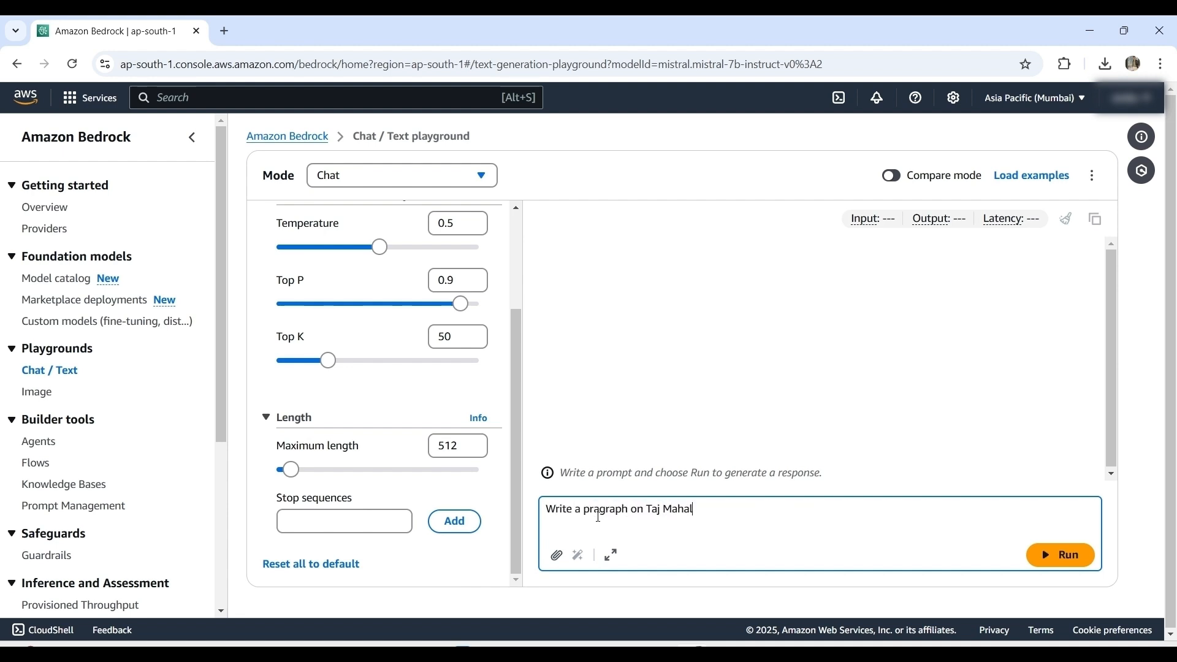
pyautogui.click(1057, 561)
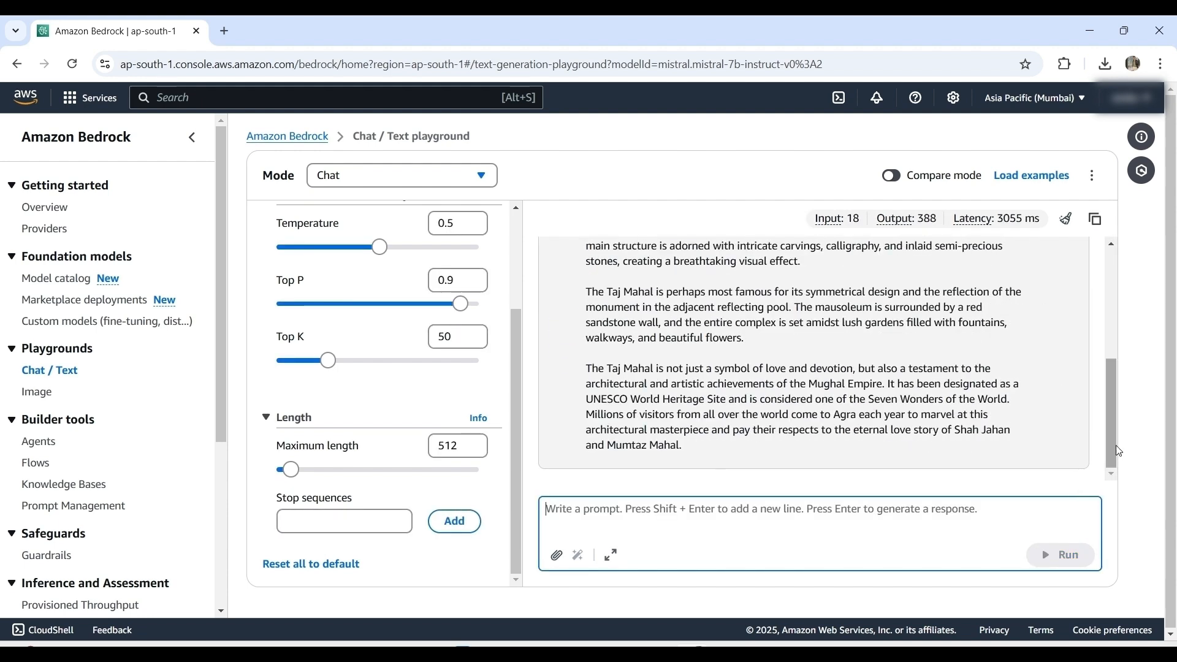
# Step: Copy the generated Taj Mahal response and turn on Compare mode
pyautogui.moveTo(1112, 445); pyautogui.dragTo(1113, 374)
pyautogui.click(1043, 283)
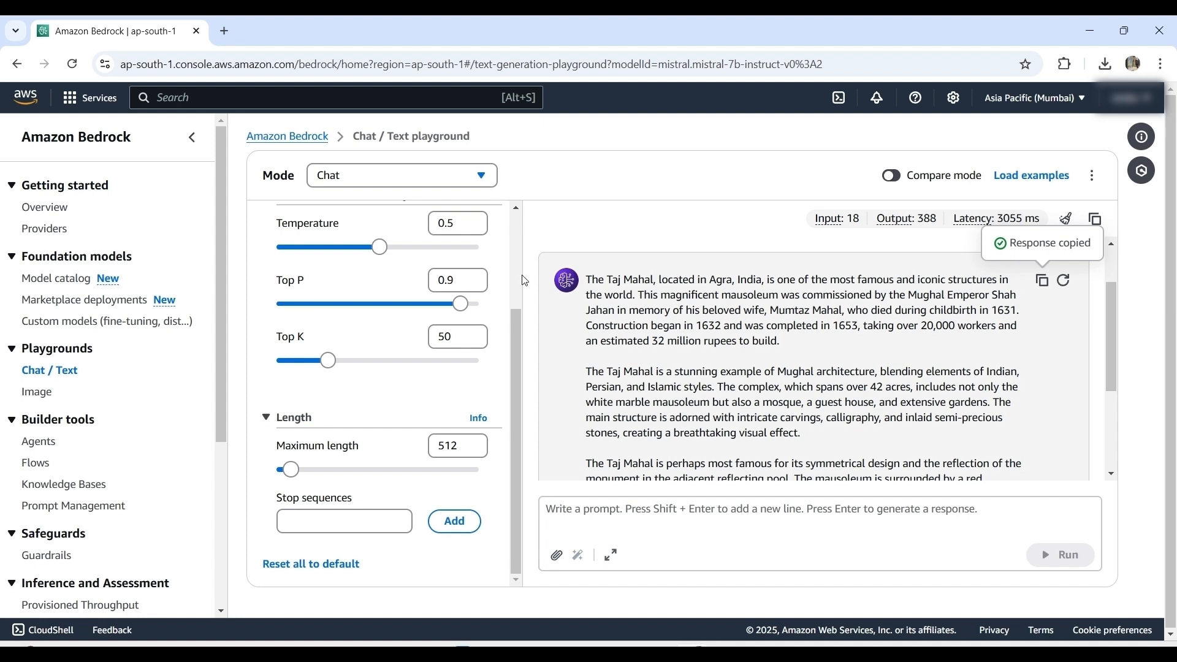
pyautogui.click(892, 176)
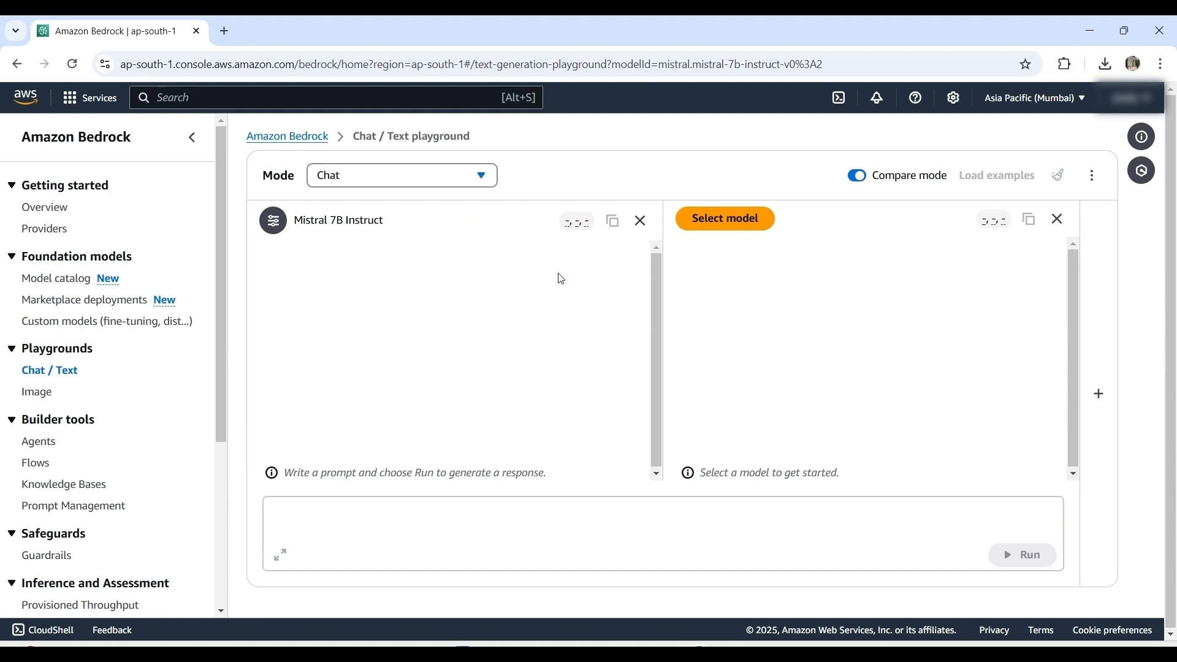
# Step: Load Meta's Llama 3 70B Instruct into the second comparison panel
pyautogui.click(746, 233)
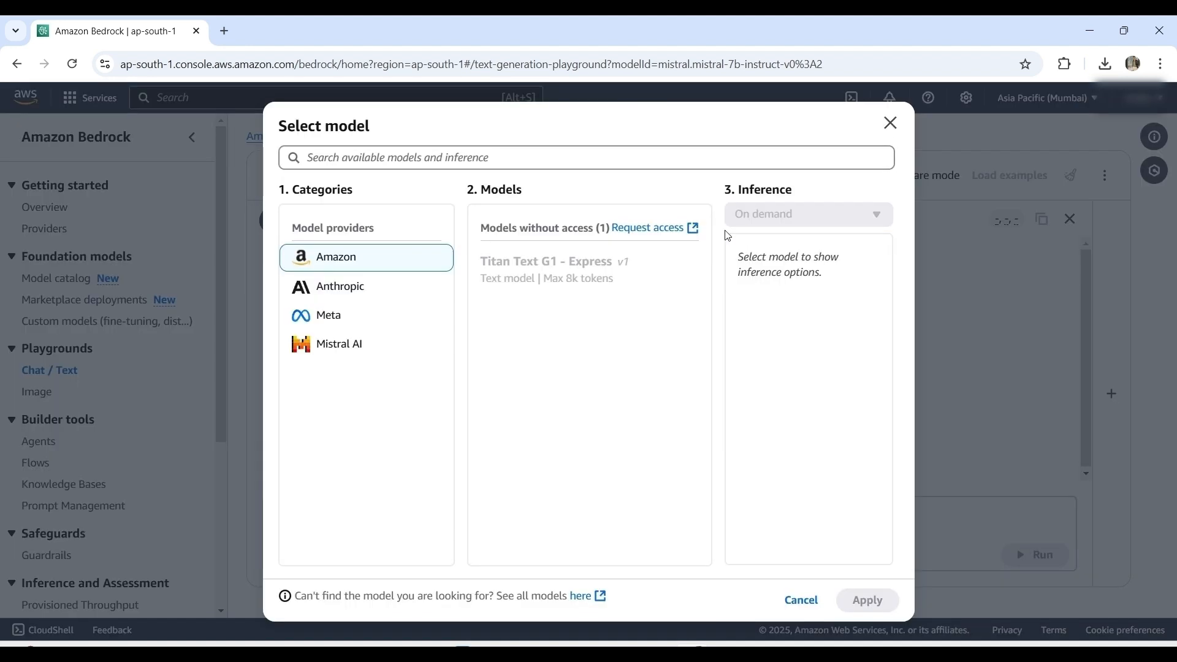
pyautogui.click(323, 317)
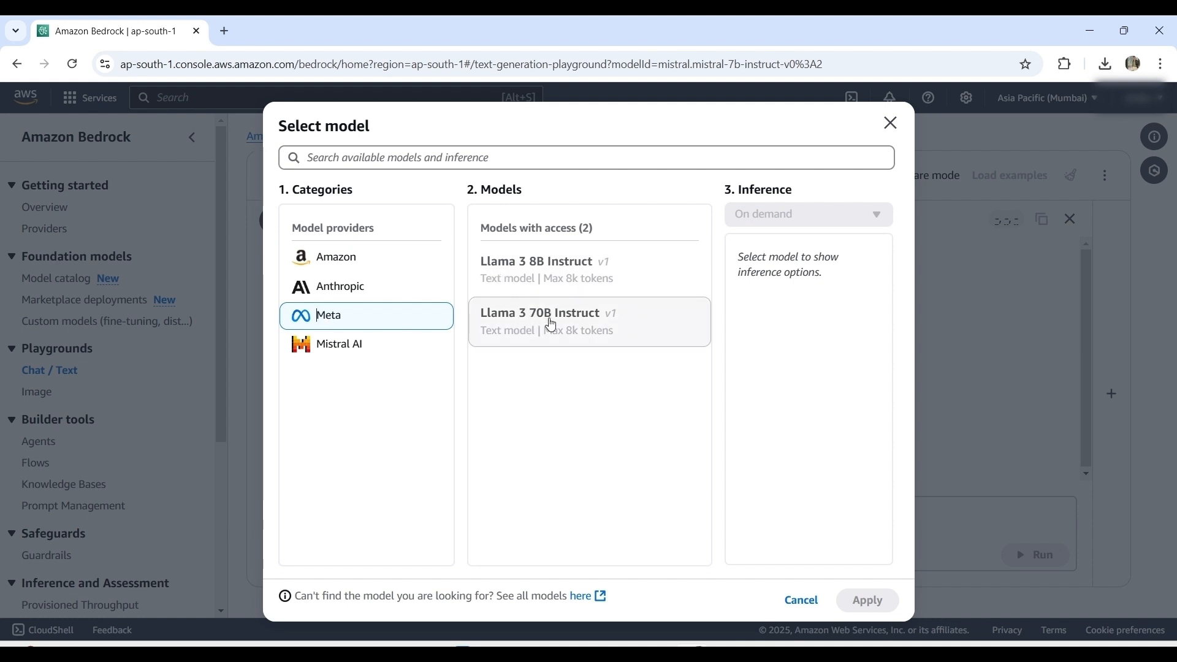
pyautogui.click(551, 325)
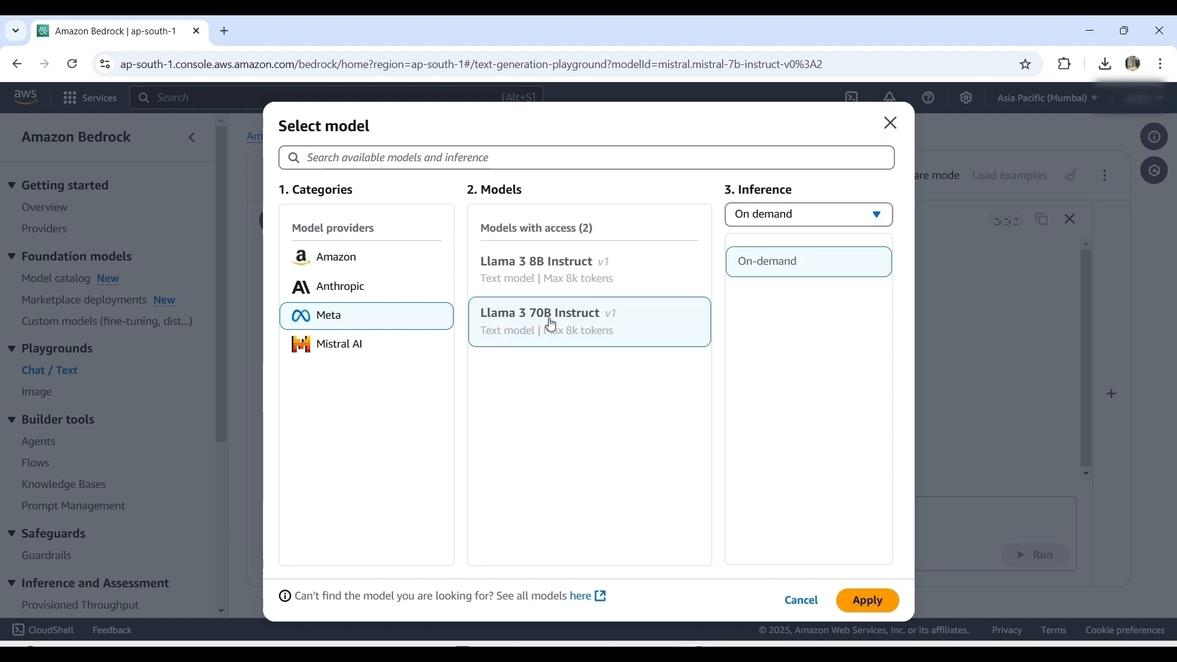
pyautogui.click(855, 608)
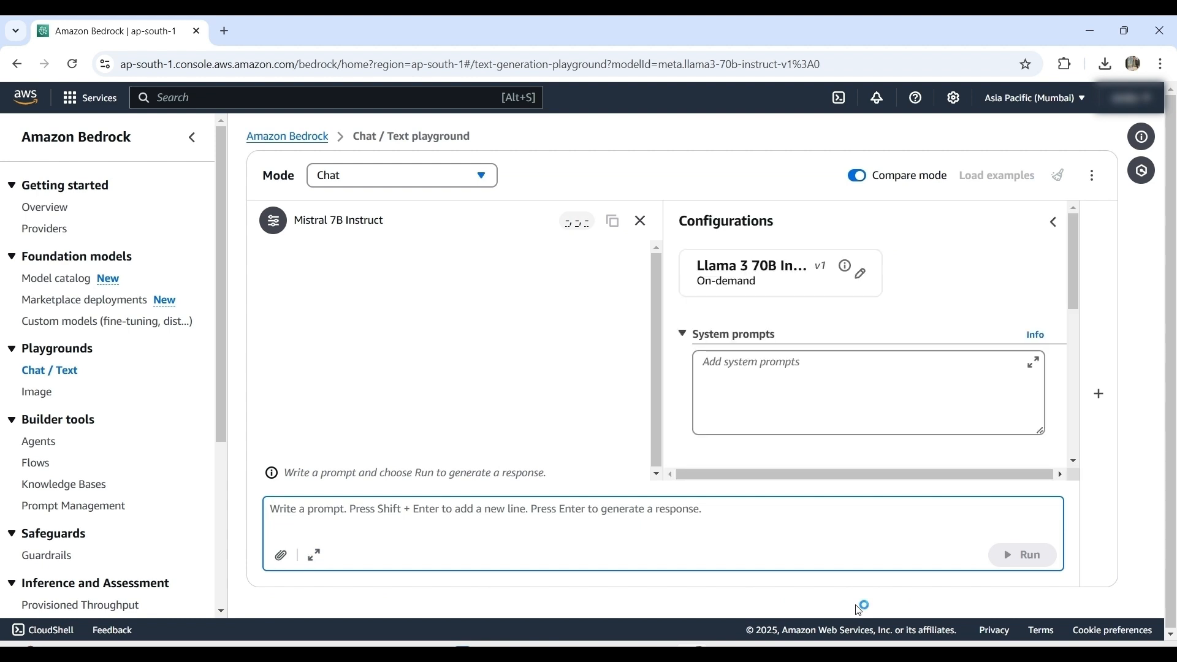
# Step: Run 'Write a paragraph on Taj Mahal' on both models, with Llama prompted as a seasoned writer
pyautogui.write('Write a paragraph on Taj Mahal')
pyautogui.click(751, 365)
pyautogui.write('You are a seasoned writer')
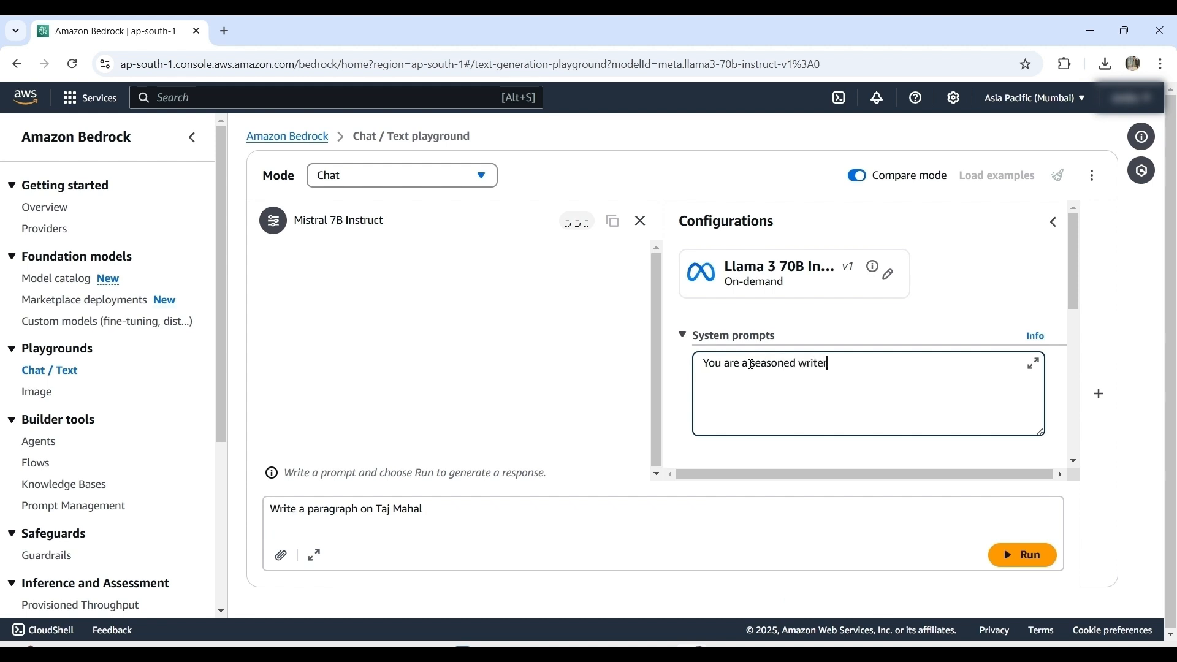
pyautogui.write(' and a great narrator. Please prov')
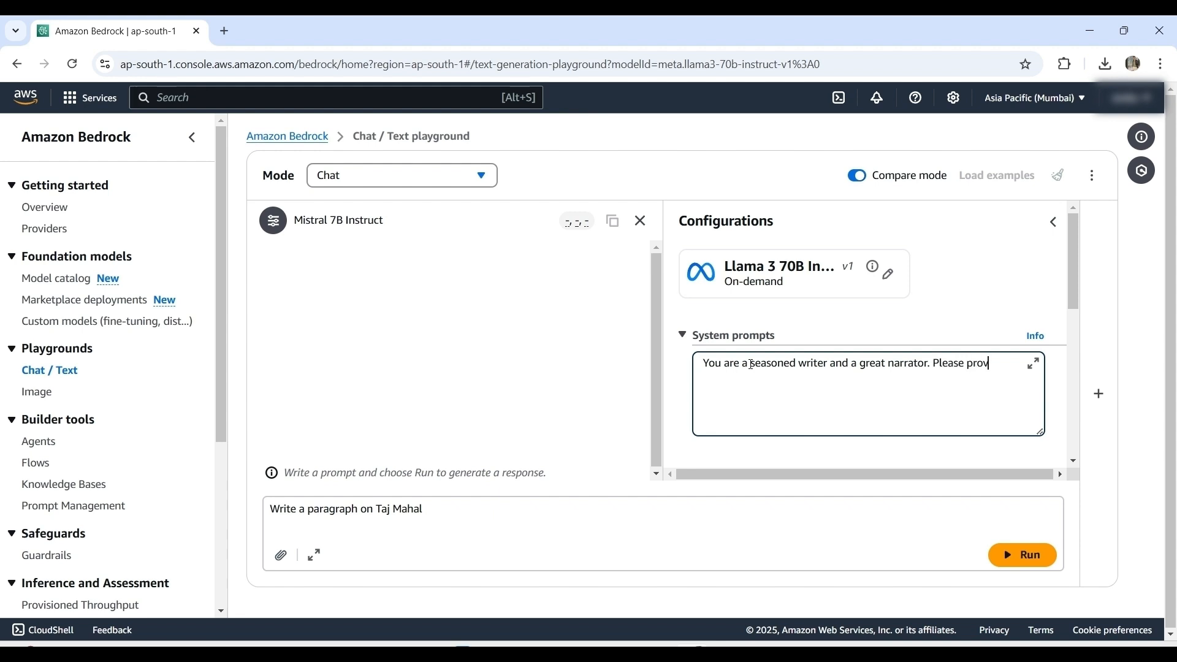
pyautogui.write('ide professional write ups')
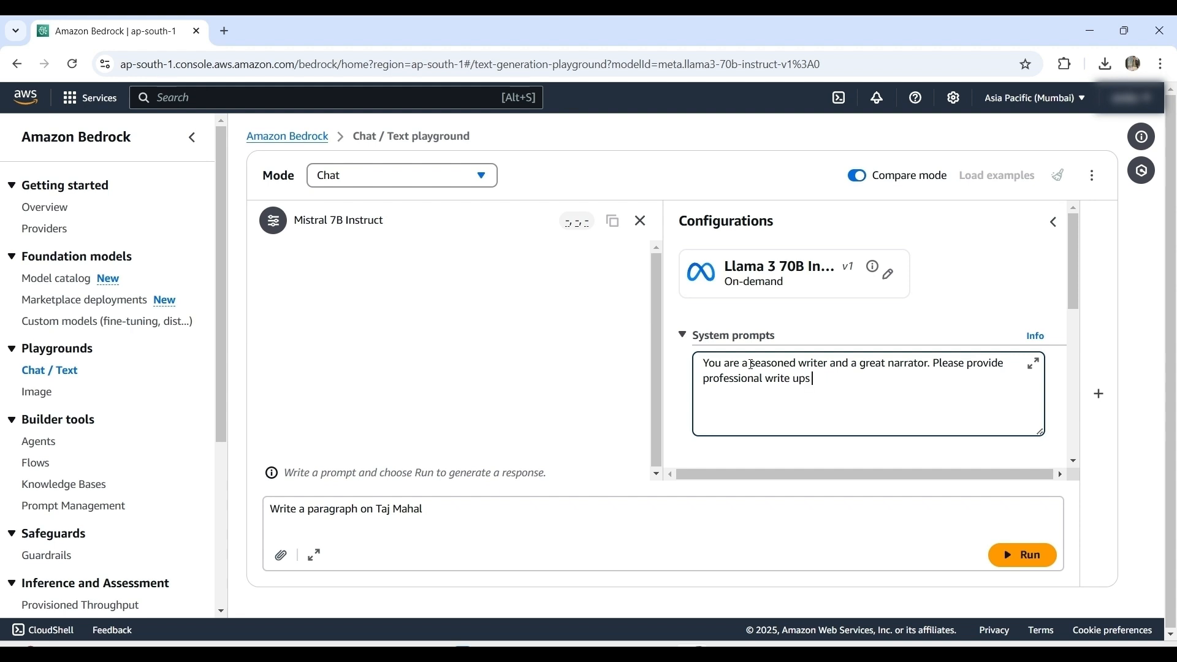
pyautogui.write(' based on the queries')
pyautogui.click(1024, 555)
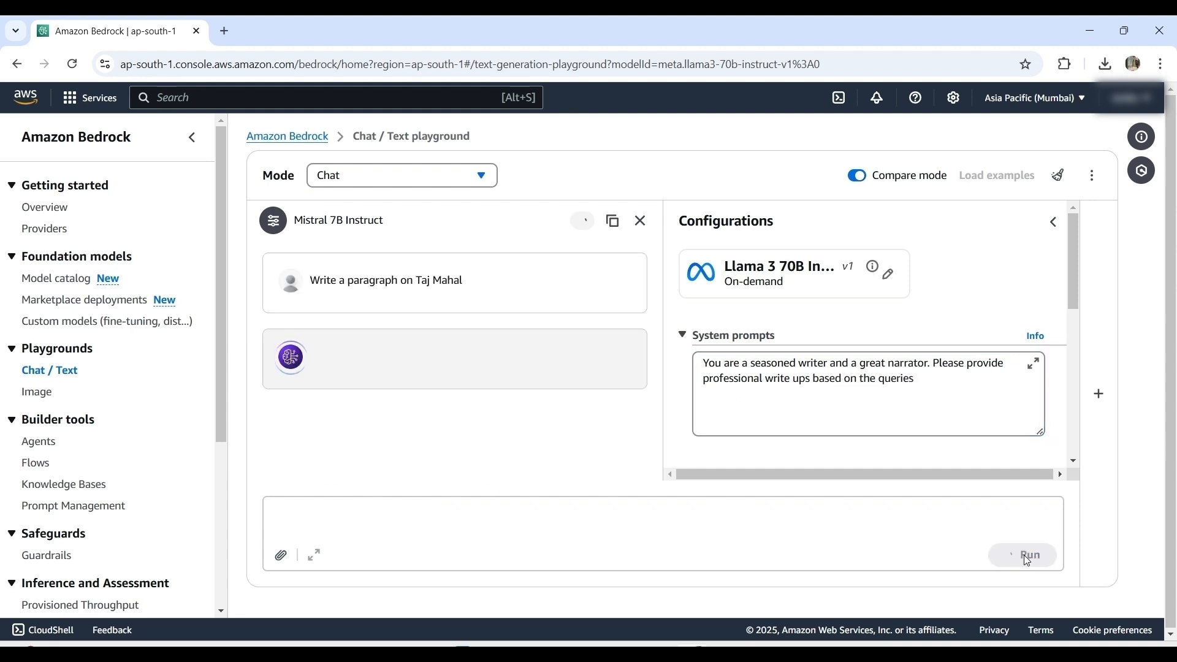
pyautogui.scroll(-6, 1075, 309)
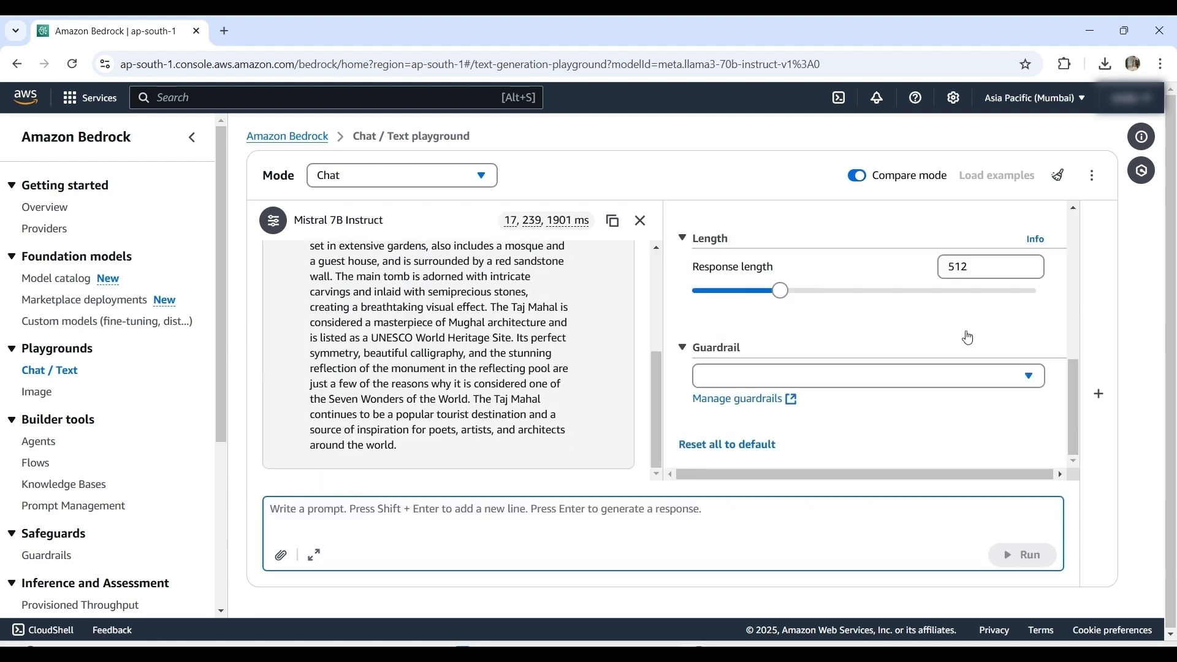
pyautogui.moveTo(1074, 385); pyautogui.dragTo(1073, 238)
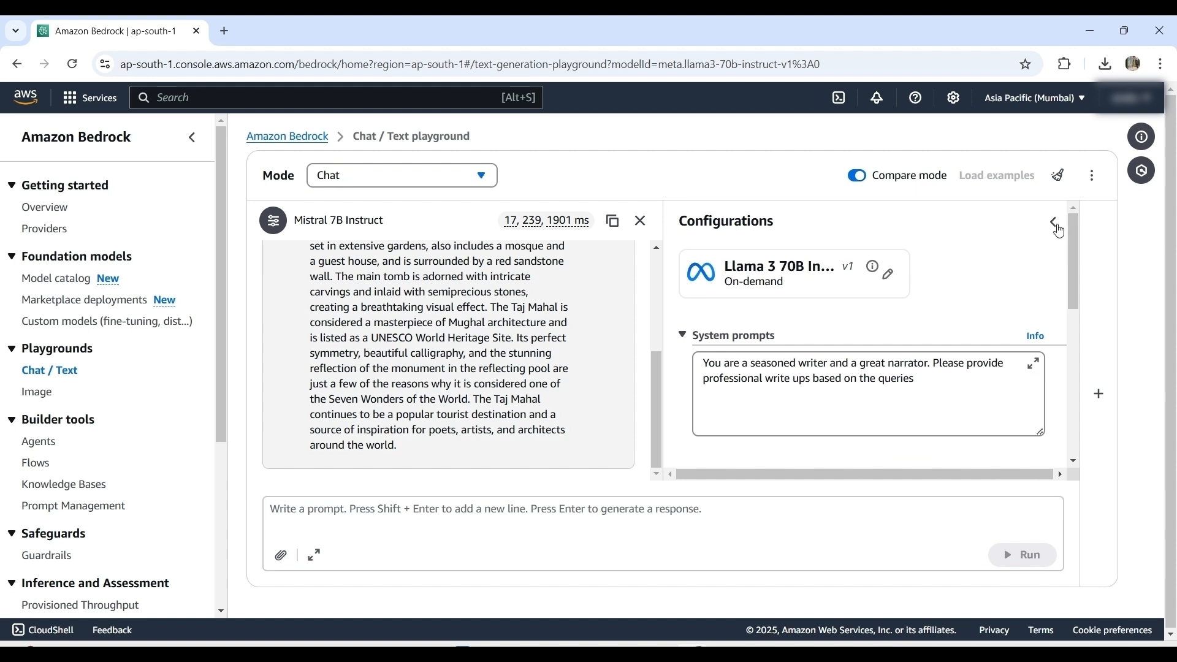
pyautogui.click(1053, 222)
pyautogui.moveTo(1072, 285); pyautogui.dragTo(1072, 332)
pyautogui.moveTo(649, 389); pyautogui.dragTo(652, 326)
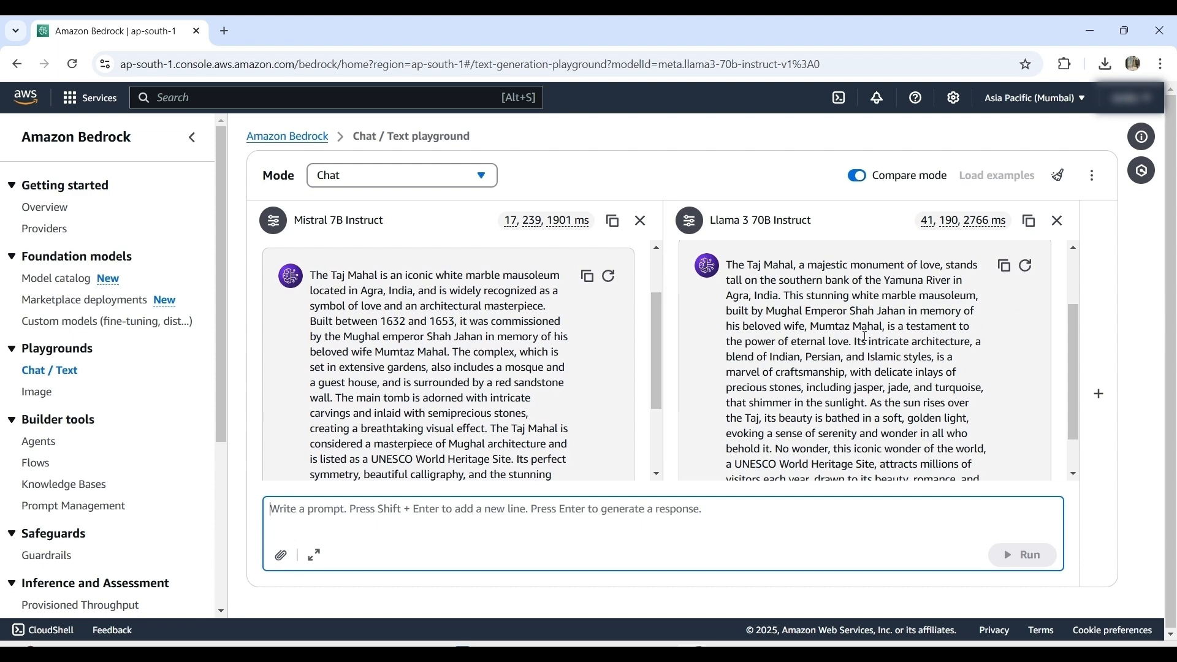
# Step: From the Image playground's model selector, request and submit access to Titan Image Generator G1
pyautogui.click(34, 394)
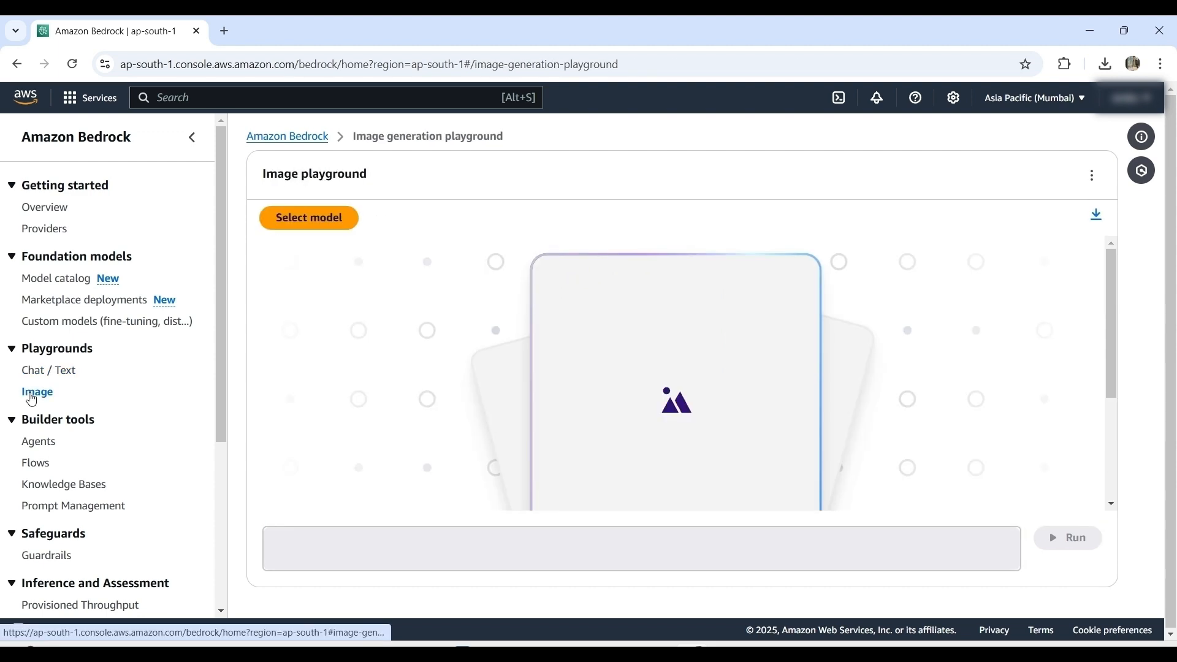
pyautogui.click(308, 220)
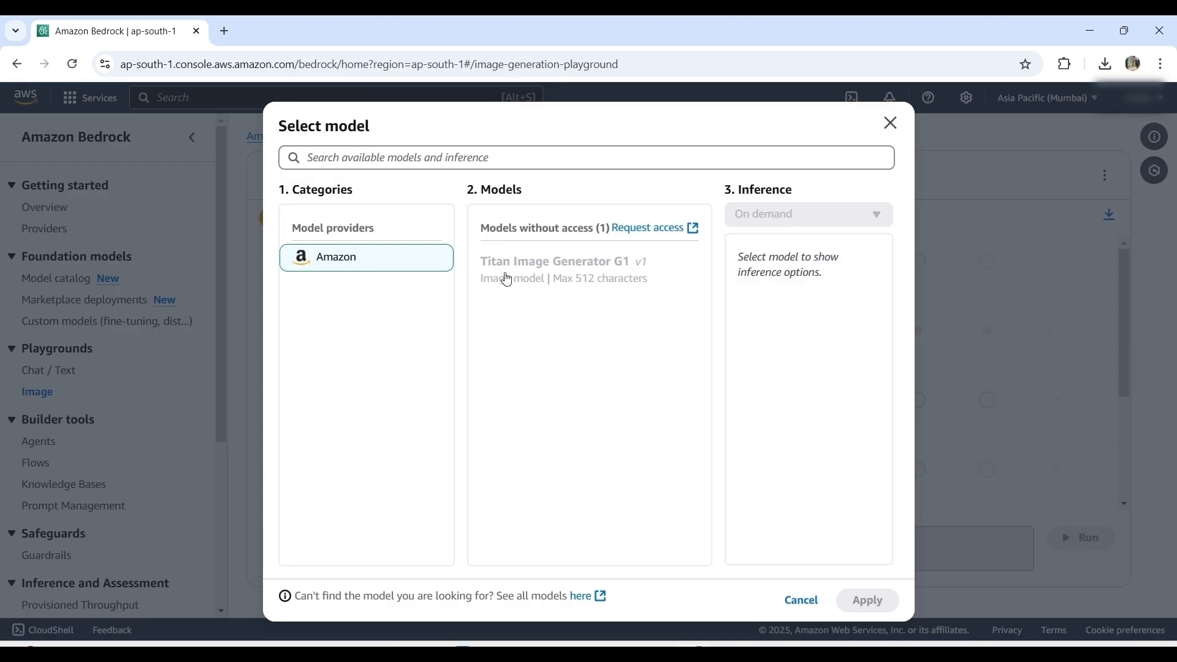
pyautogui.click(631, 229)
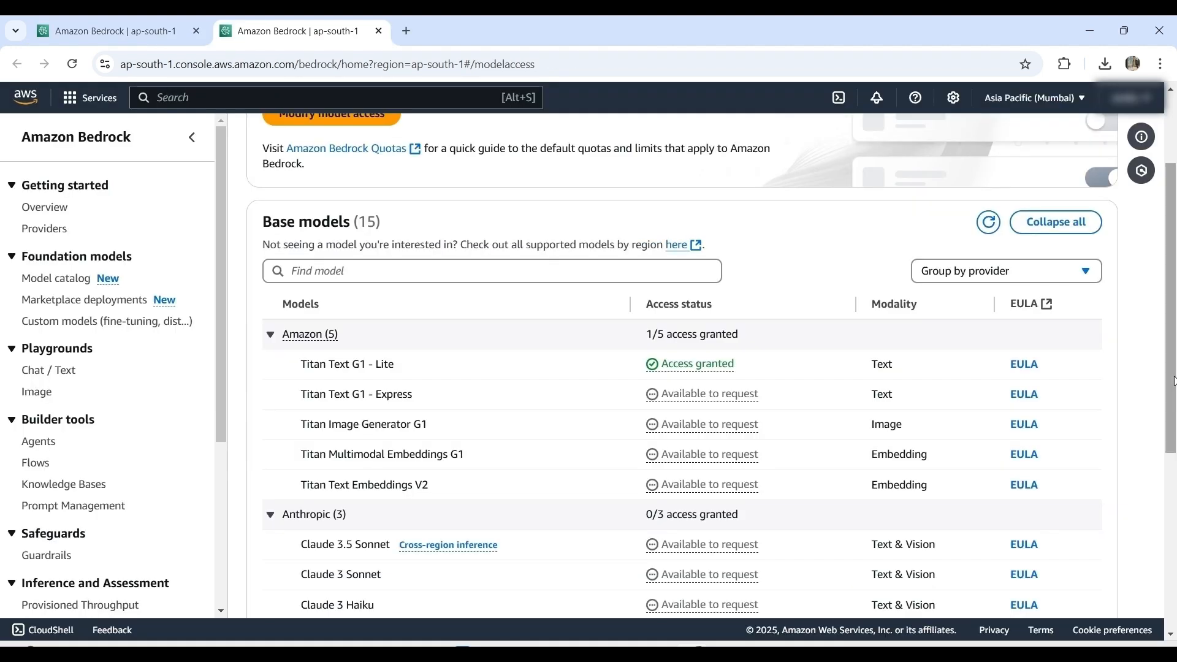
pyautogui.click(657, 432)
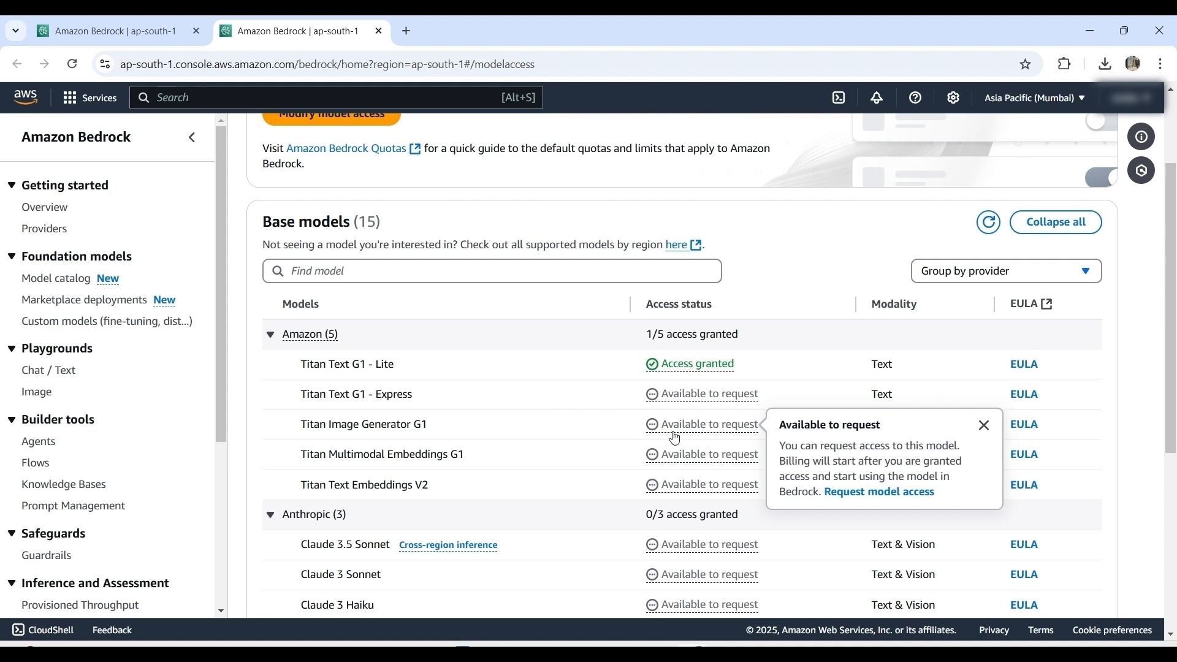
pyautogui.click(853, 492)
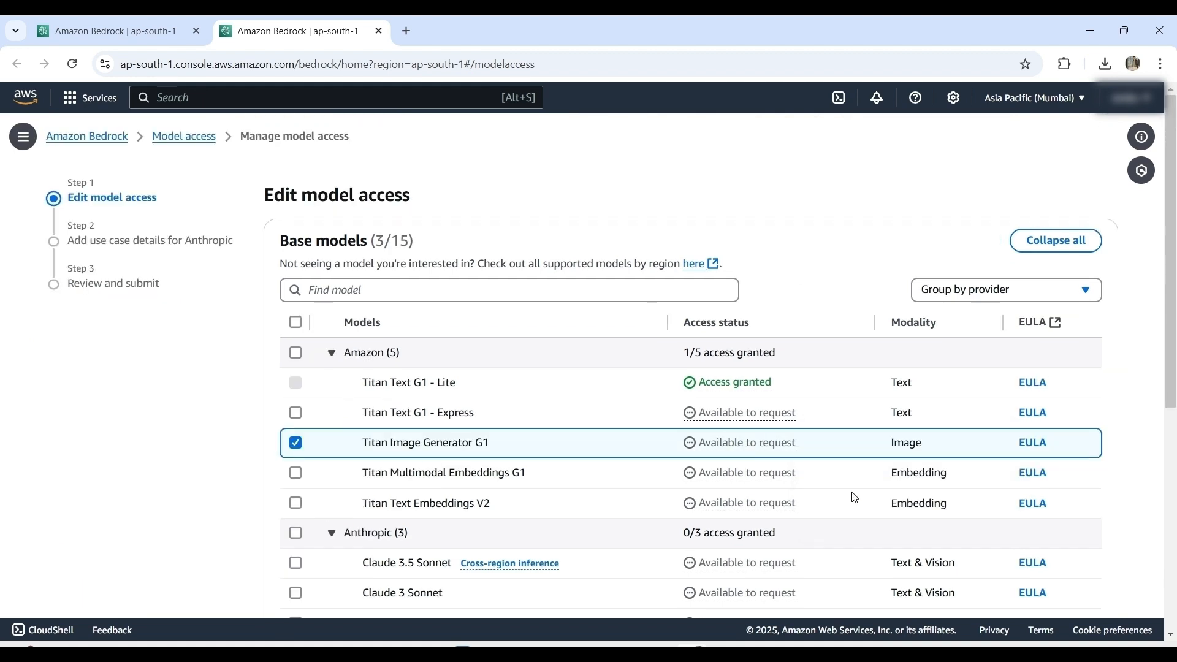
pyautogui.click(1174, 513)
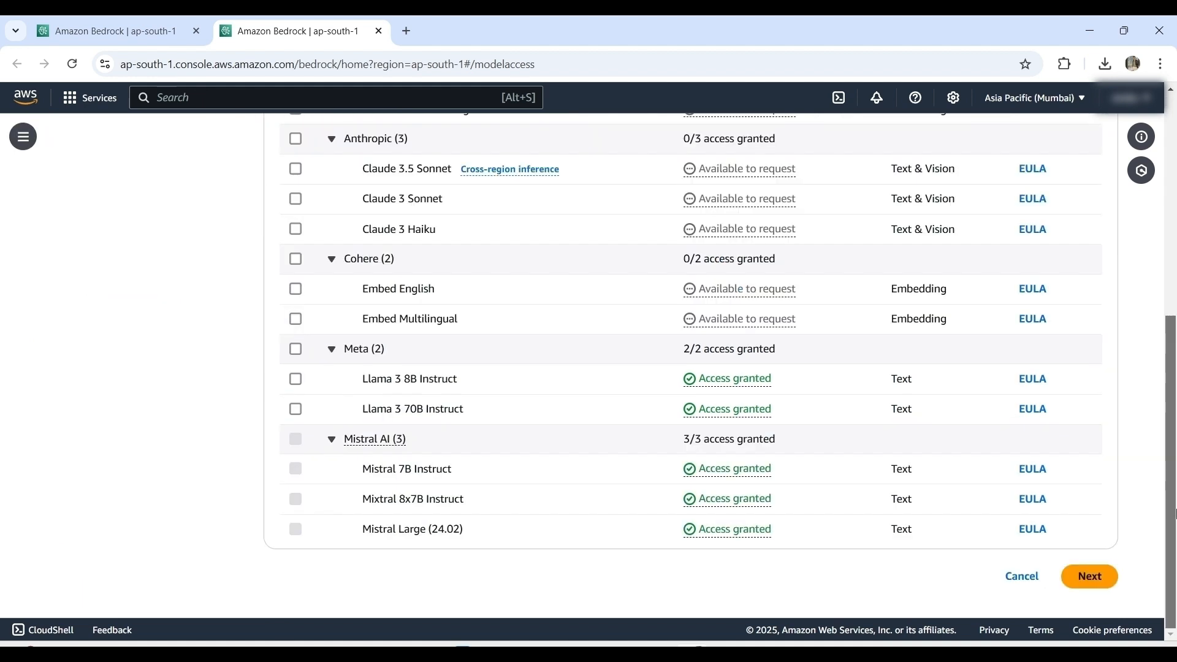
pyautogui.click(1080, 579)
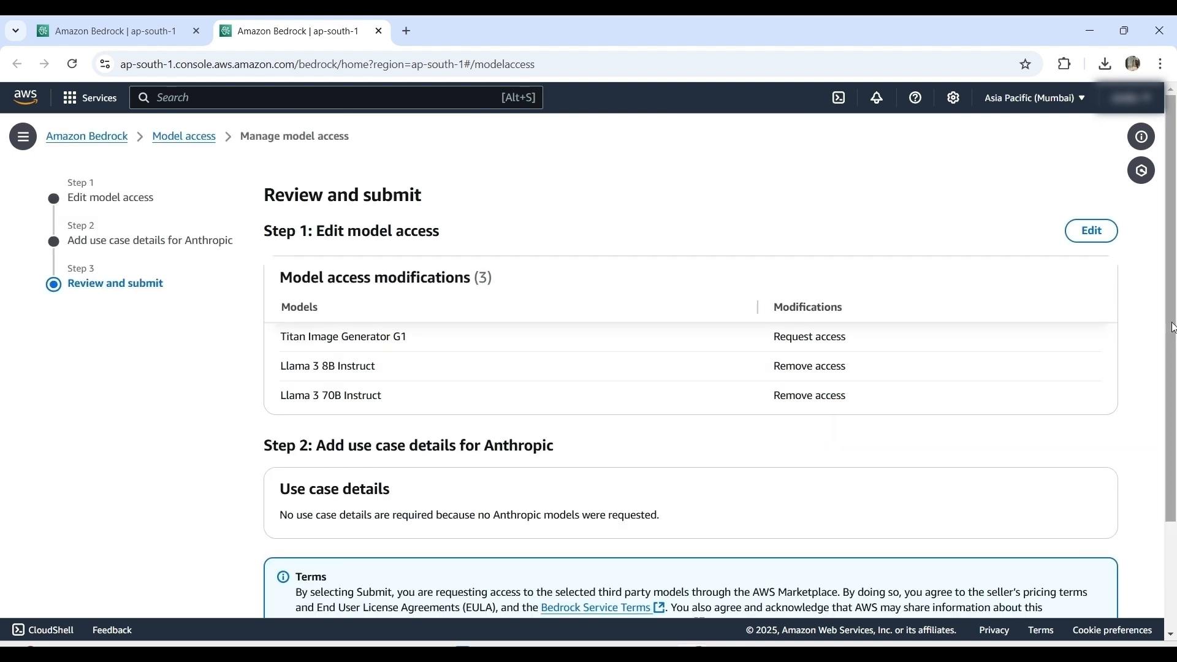
pyautogui.scroll(-2, 1174, 378)
pyautogui.scroll(-1, 1173, 378)
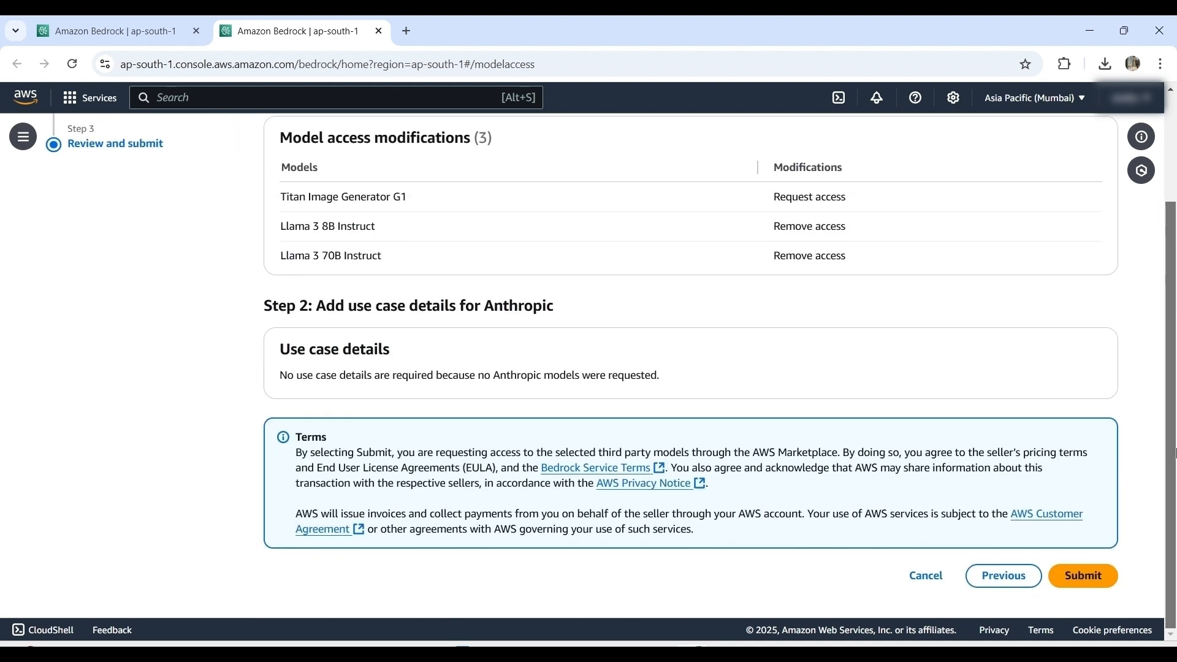
pyautogui.click(1087, 577)
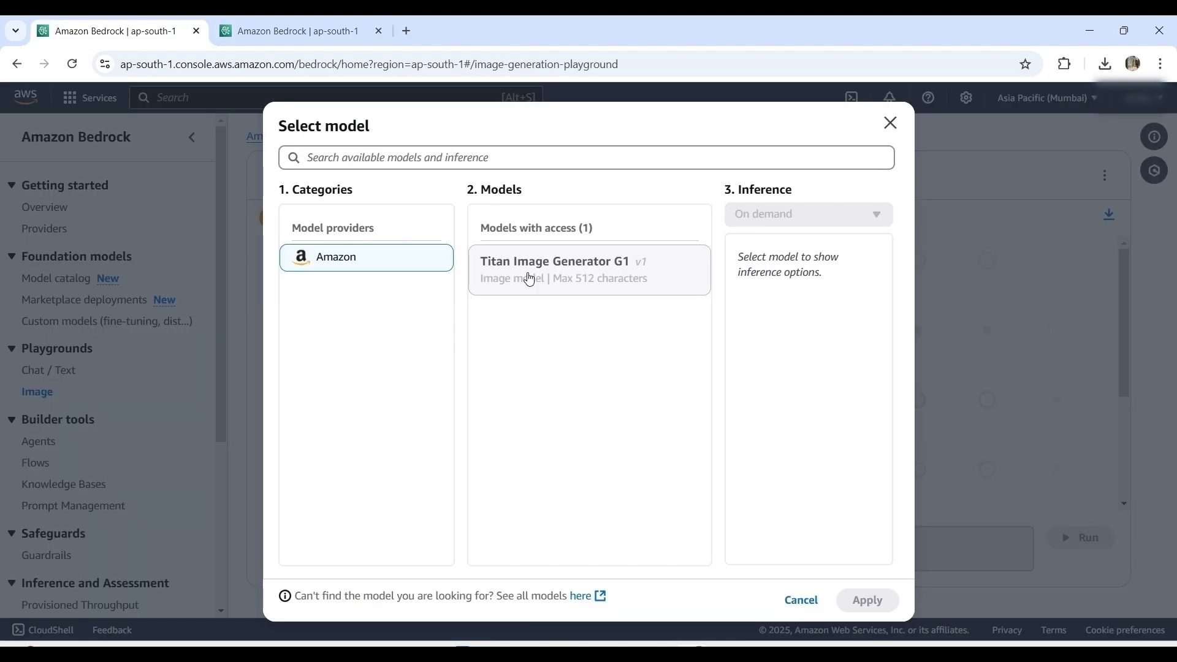
# Step: Select Titan Image Generator G1 and apply it in the Image playground
pyautogui.click(529, 278)
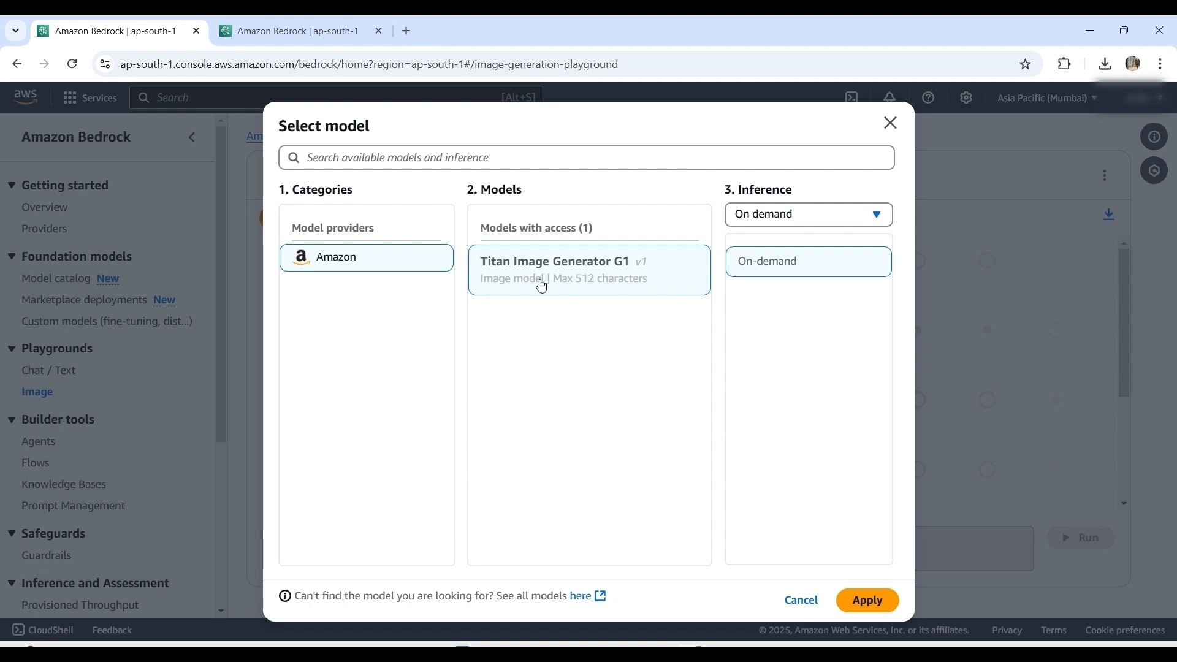
pyautogui.click(881, 605)
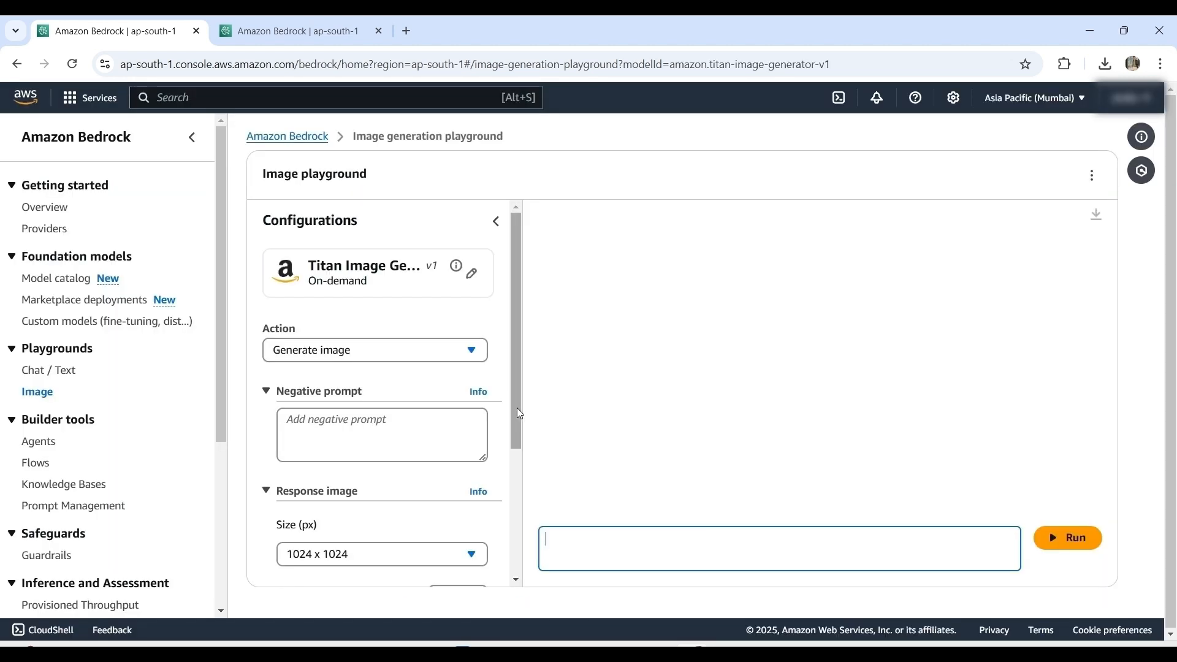
pyautogui.moveTo(518, 413); pyautogui.dragTo(520, 496)
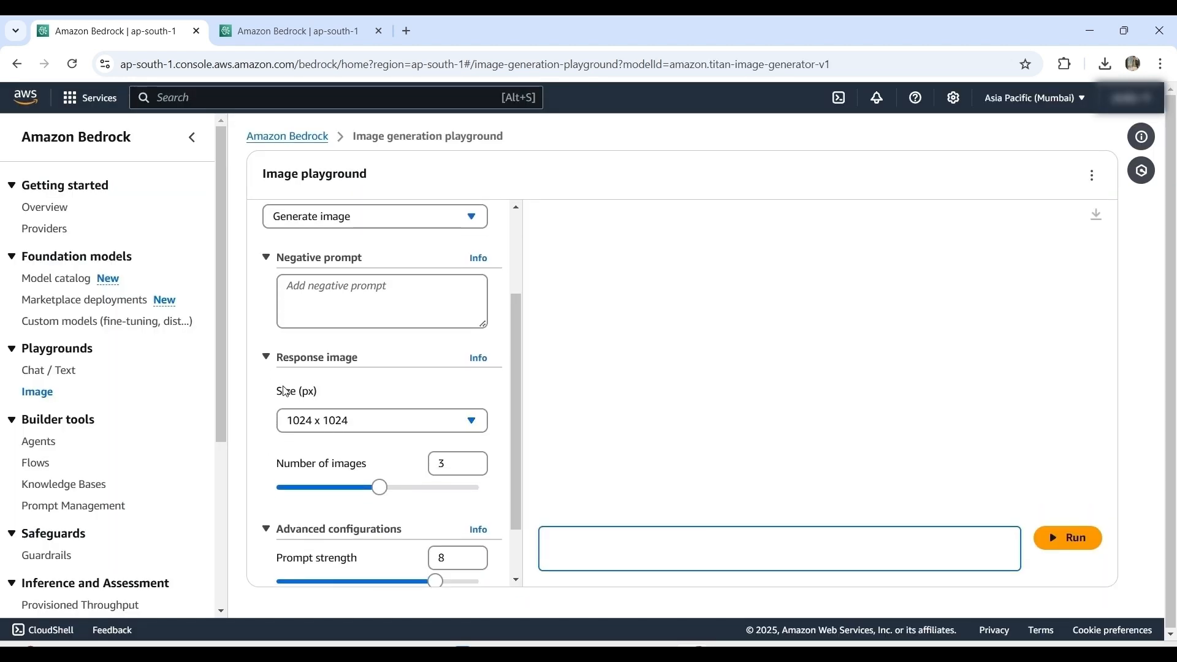
pyautogui.scroll(-2, 343, 515)
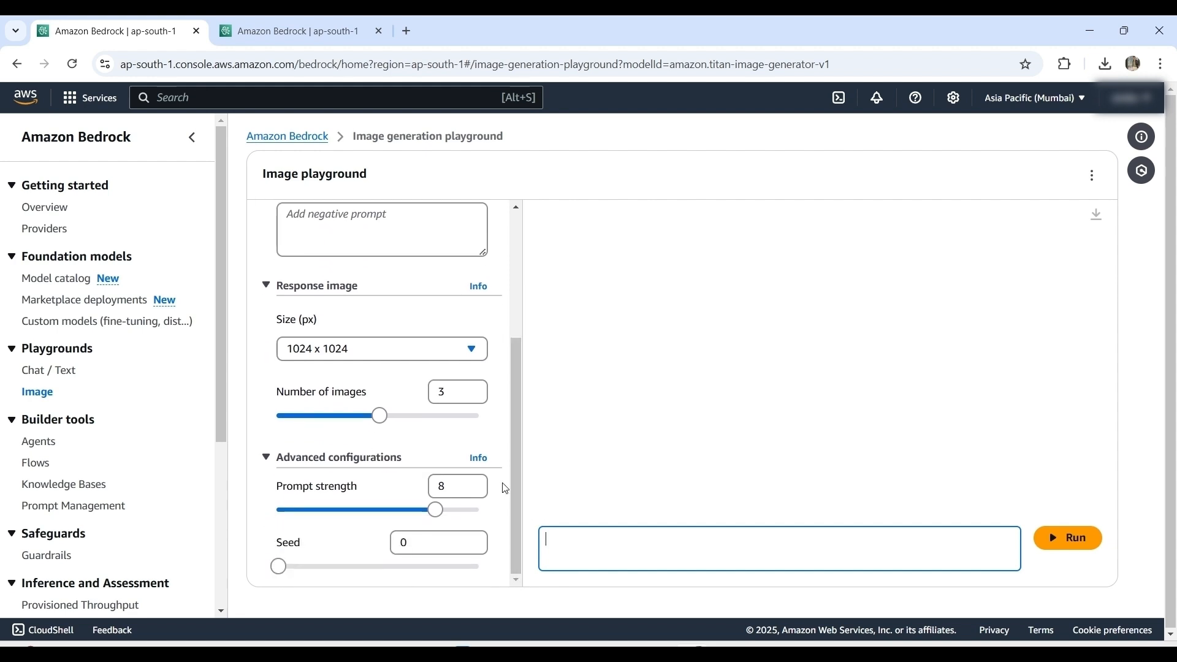
# Step: Set the number of images to 2 and the image size to 512 x 512
pyautogui.doubleClick(461, 393)
pyautogui.write('2')
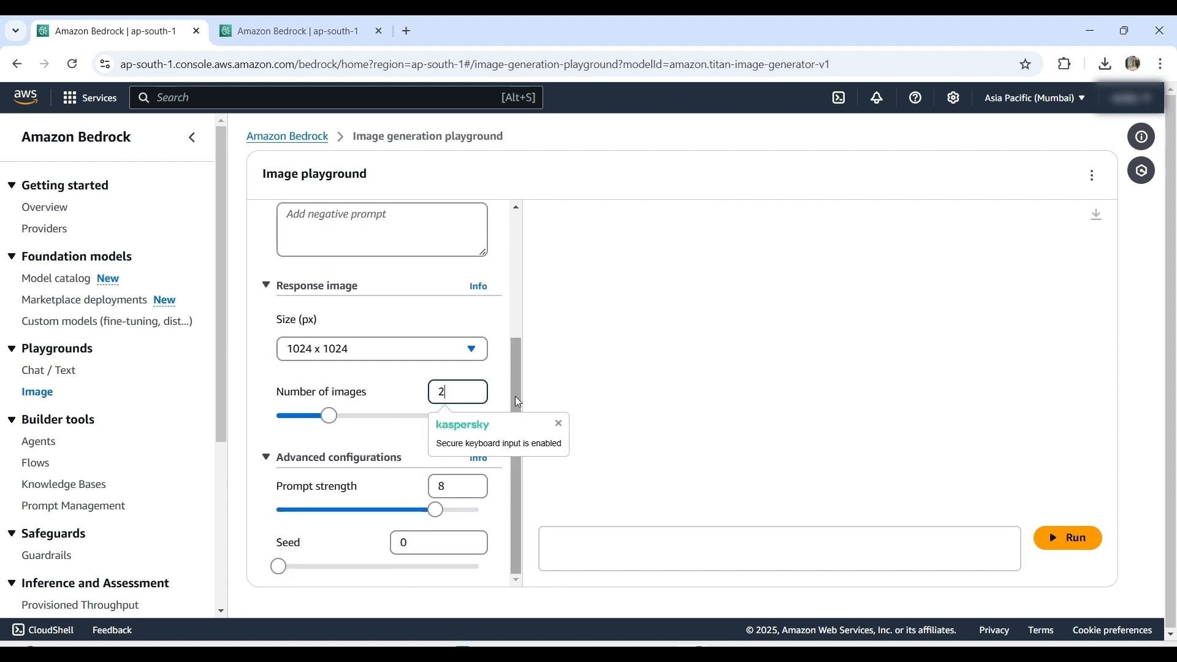
pyautogui.scroll(1, 518, 388)
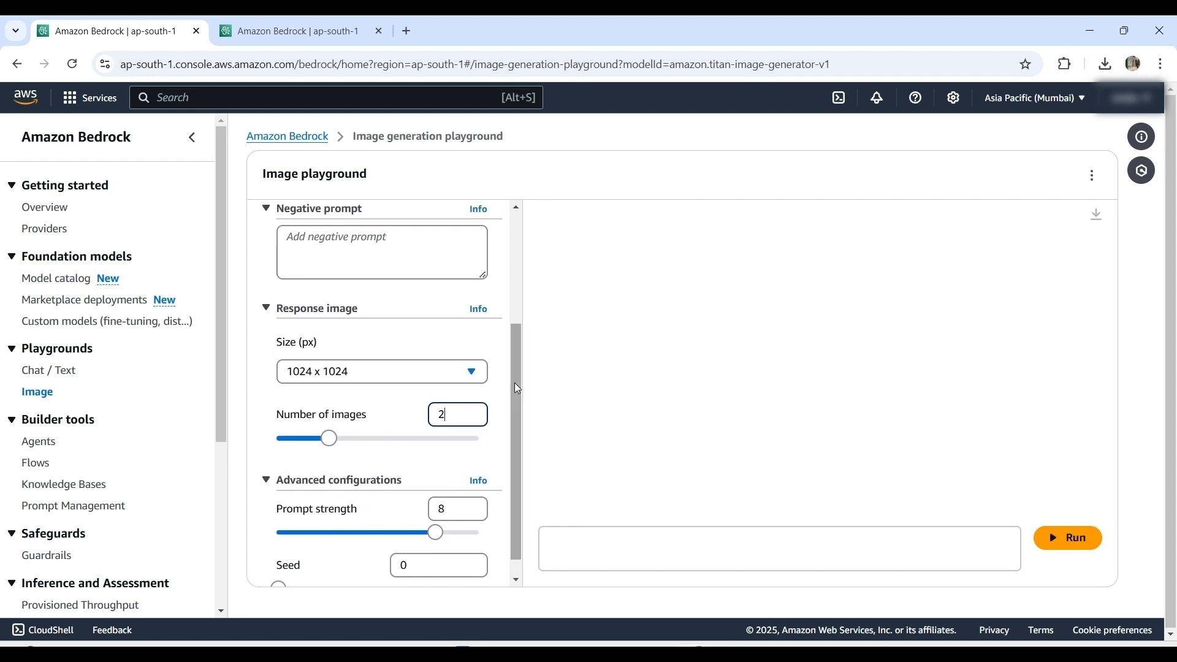
pyautogui.click(471, 373)
pyautogui.click(381, 427)
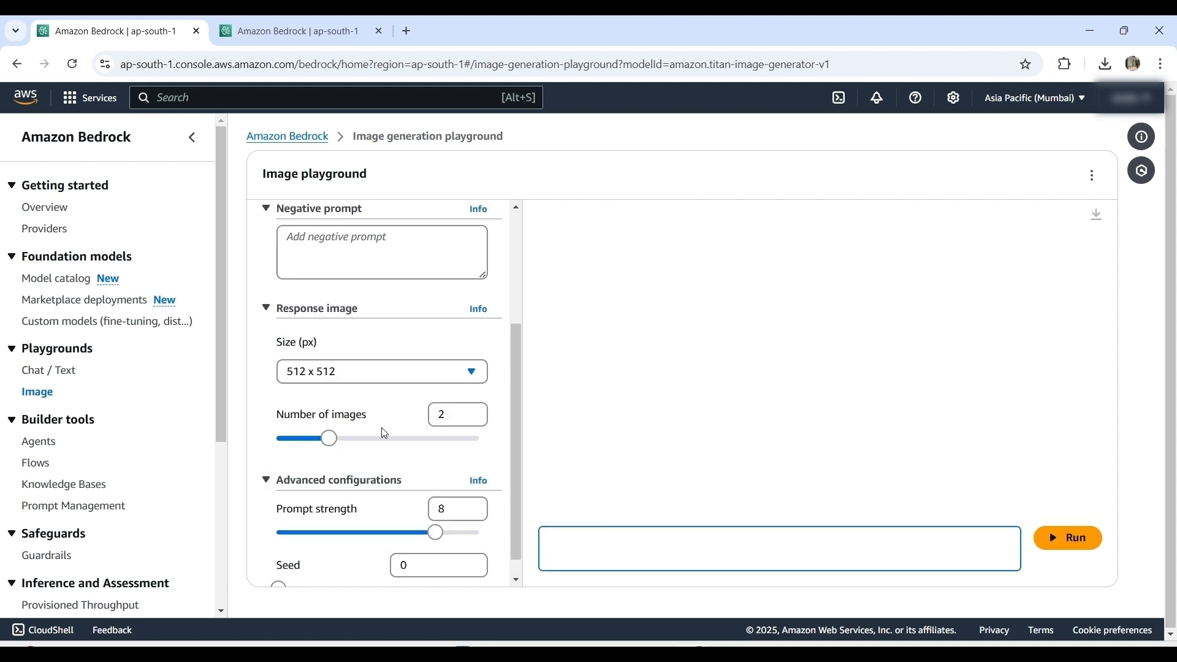
# Step: Enter the negative prompt 'blurry image, low quality image, faded image, low resolution image'
pyautogui.moveTo(516, 404); pyautogui.dragTo(525, 325)
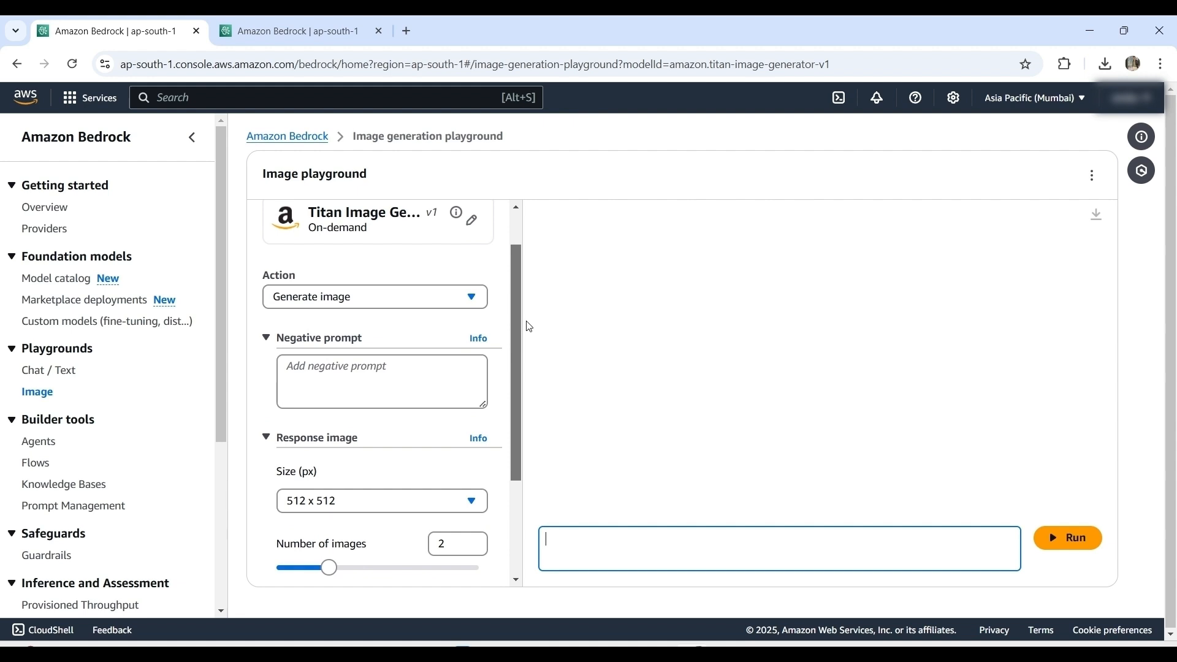
pyautogui.click(334, 369)
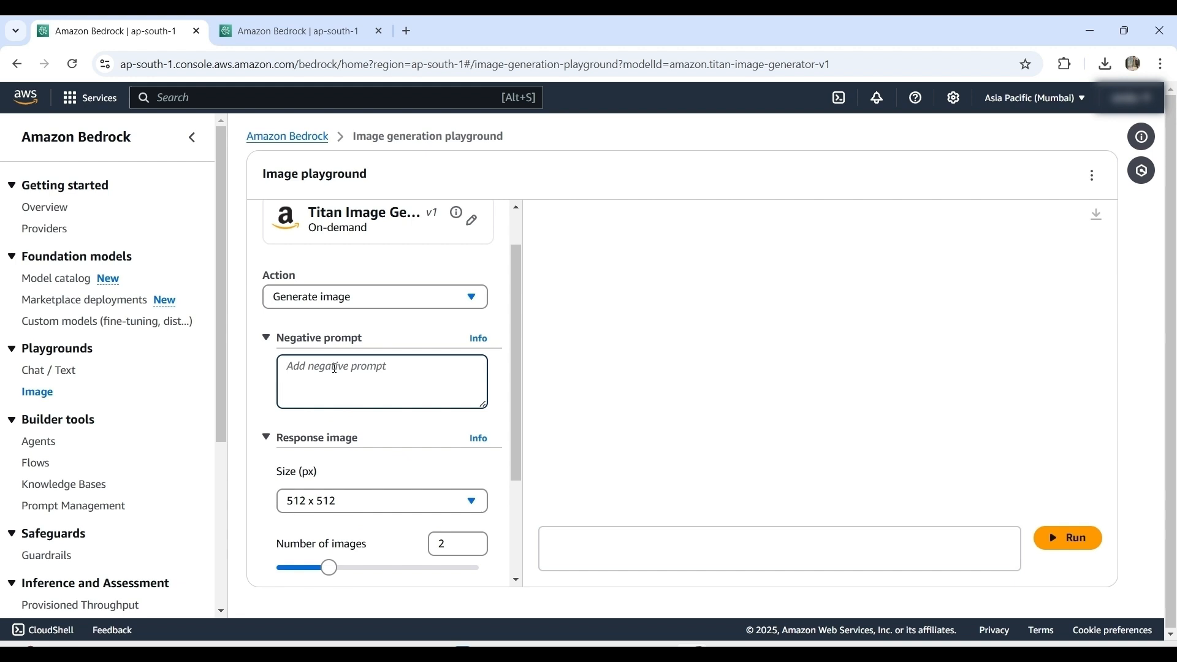
pyautogui.write('blurry image, low quality ')
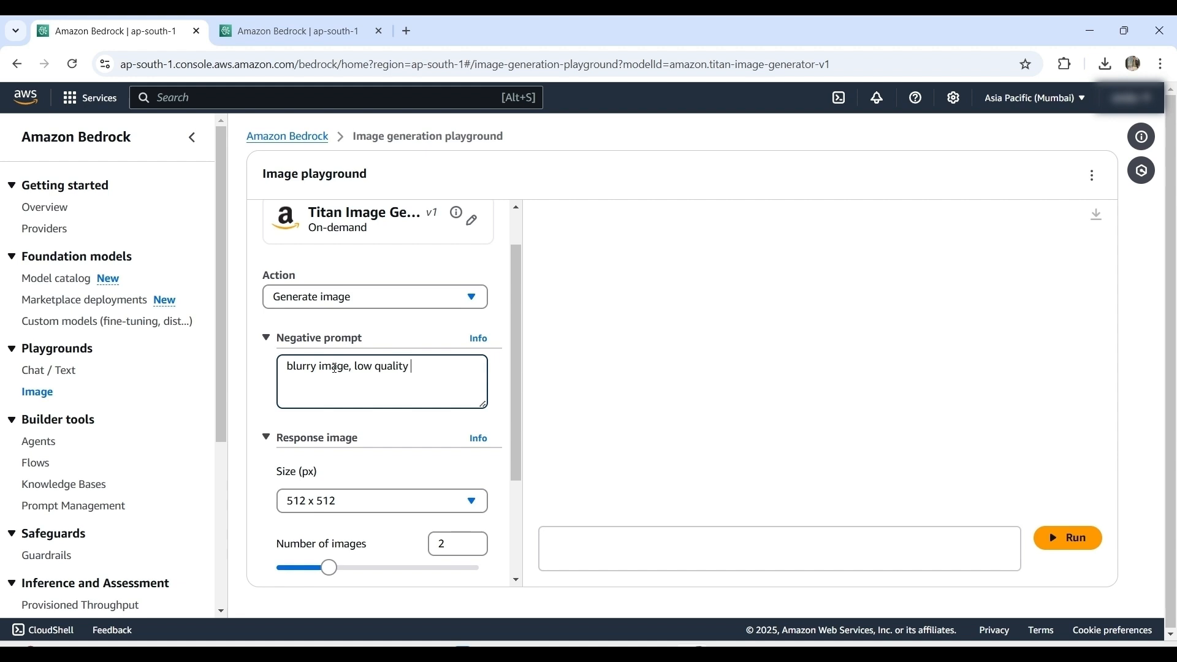
pyautogui.write('image, faded image, low ')
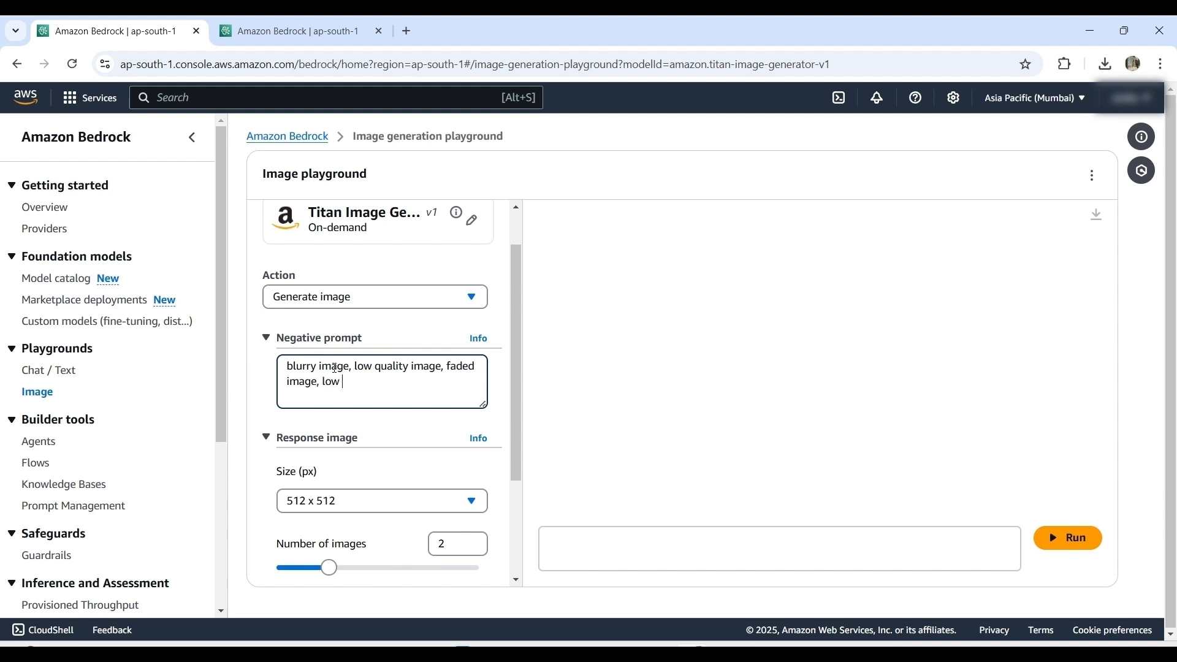
pyautogui.write('resolution image')
pyautogui.click(572, 534)
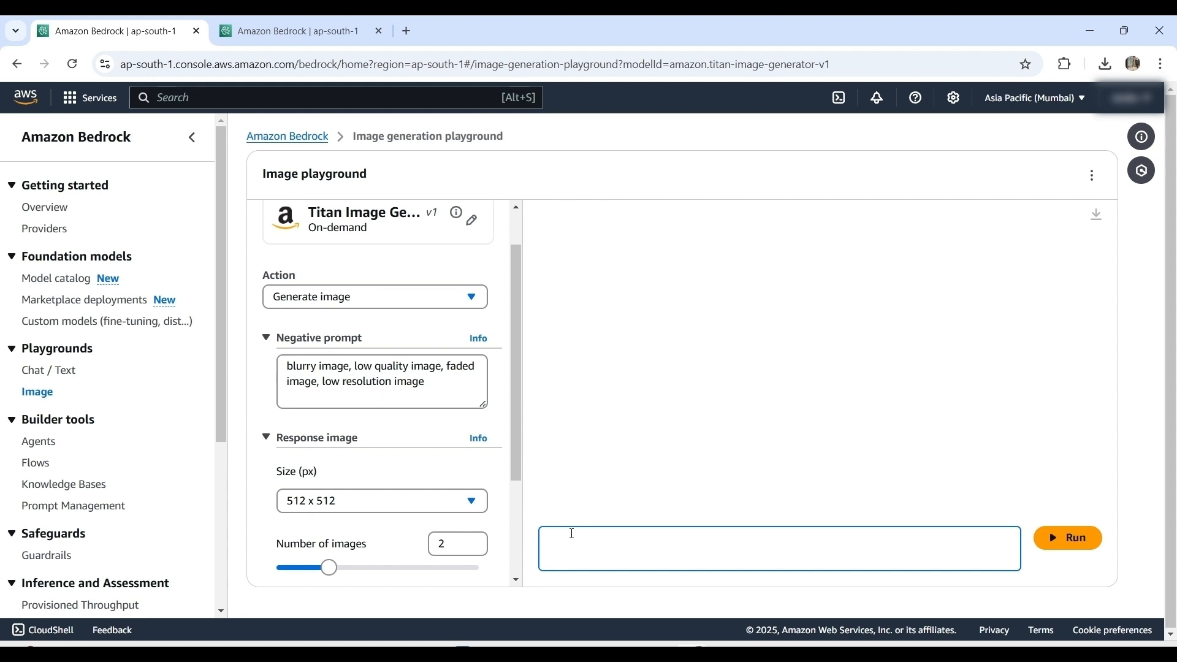
# Step: Run the prompt 'Generate the image of a blue sports car'
pyautogui.write('Generate the image of a blue sports car')
pyautogui.press('BackSpace')
pyautogui.press('BackSpace')
pyautogui.press('BackSpace')
pyautogui.write('car')
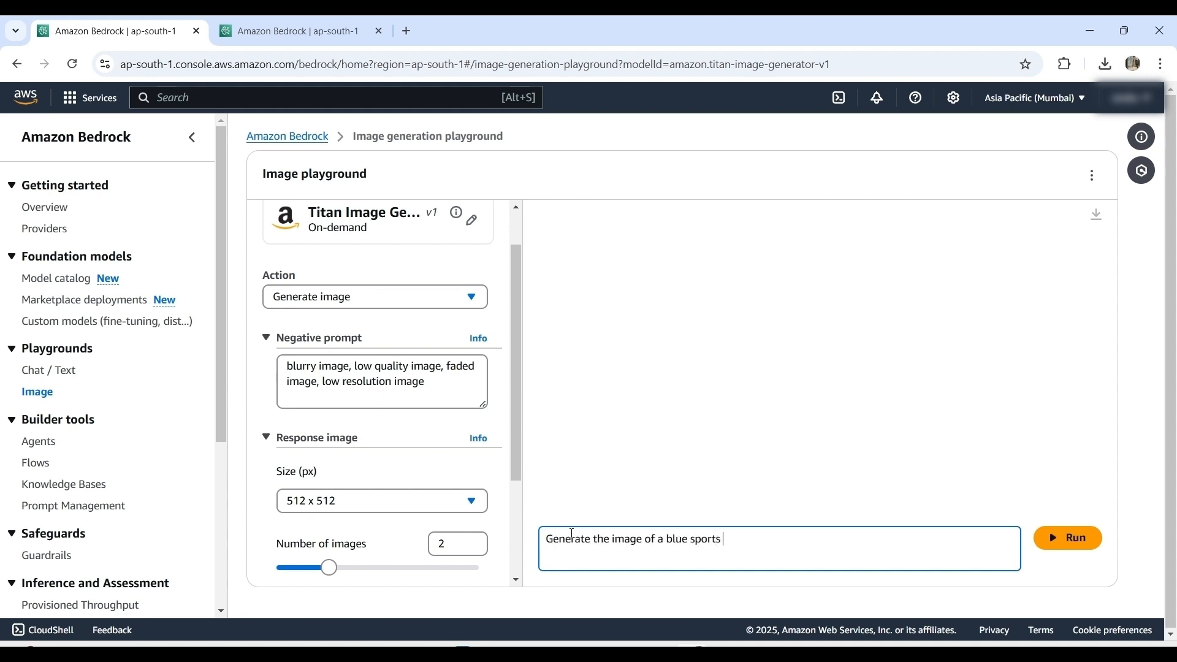
pyautogui.click(1069, 537)
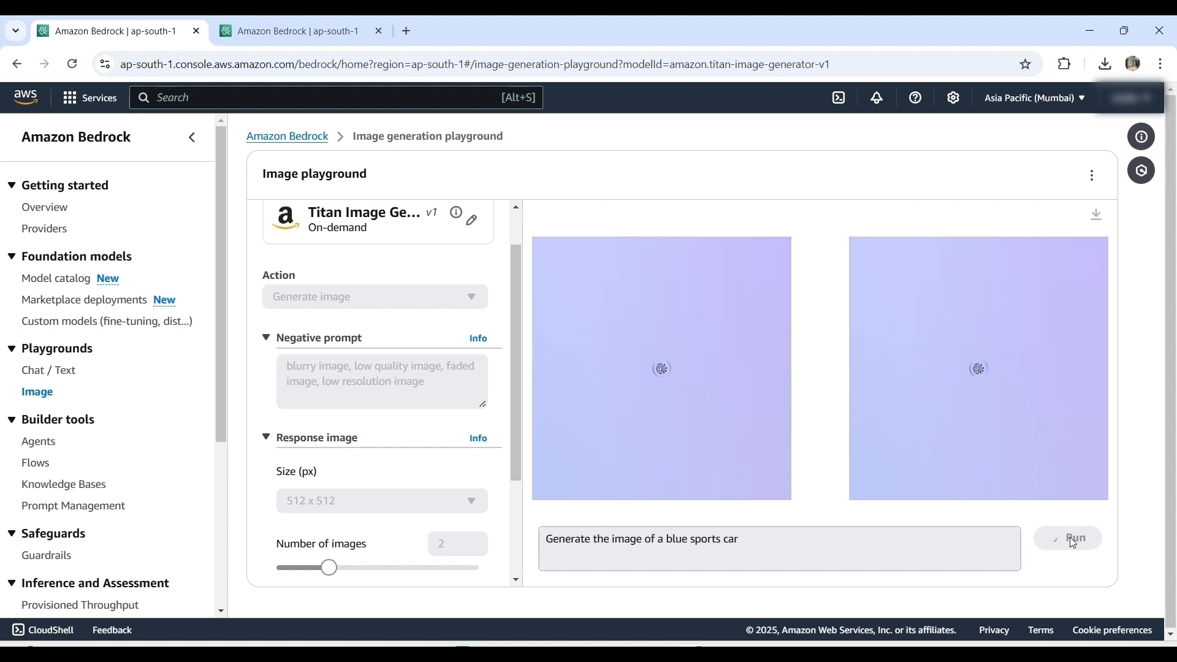
# Step: View both blue sports car images enlarged and check their available actions
pyautogui.click(727, 288)
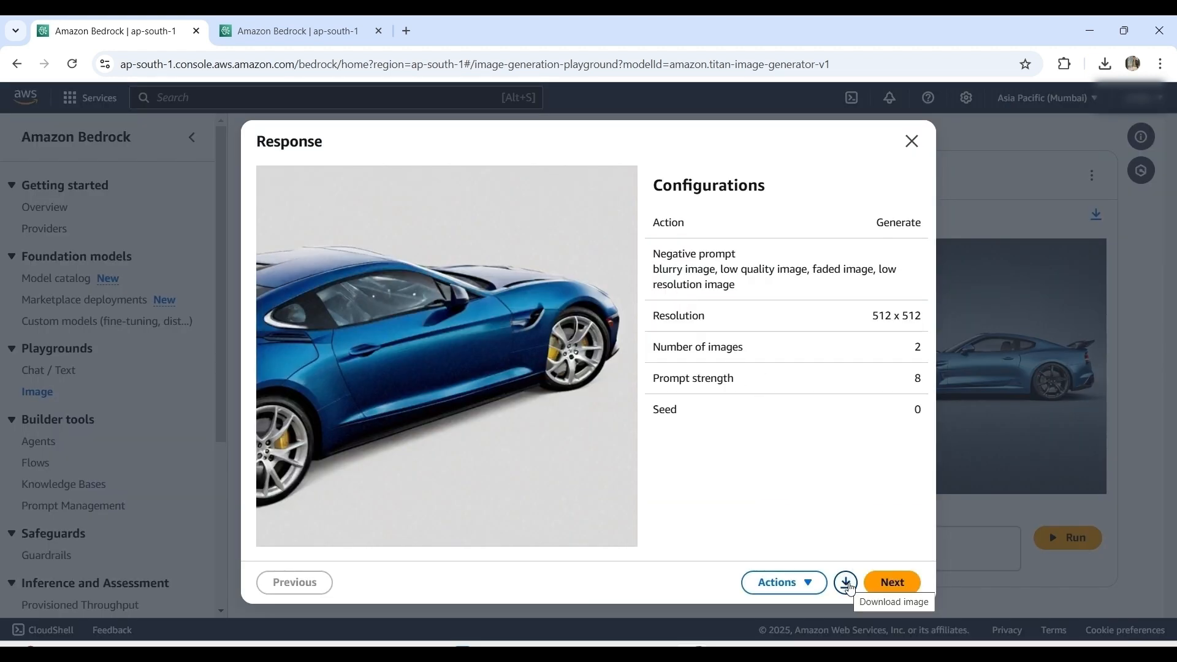
pyautogui.click(896, 587)
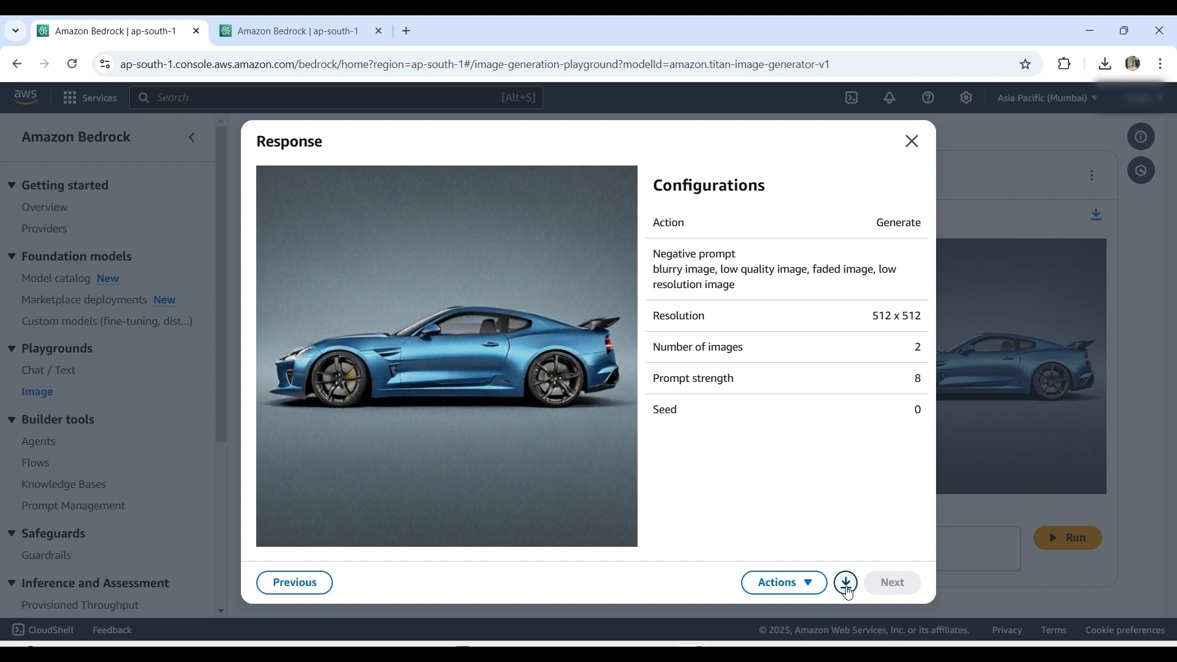
pyautogui.click(804, 589)
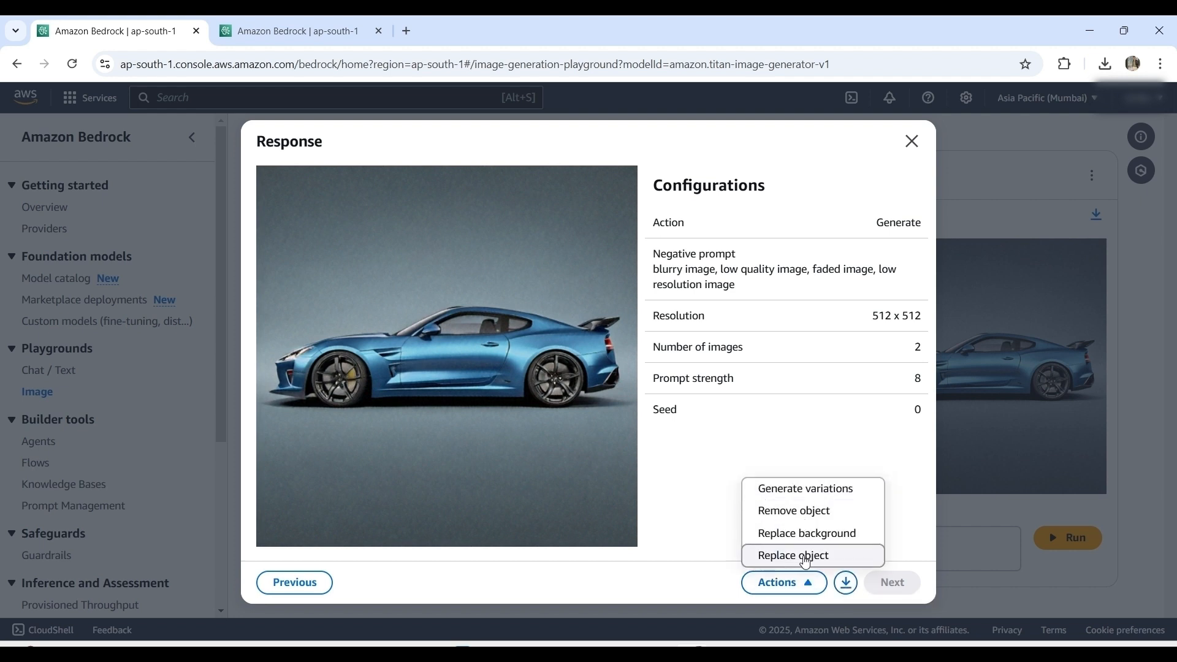
pyautogui.click(911, 143)
pyautogui.click(745, 549)
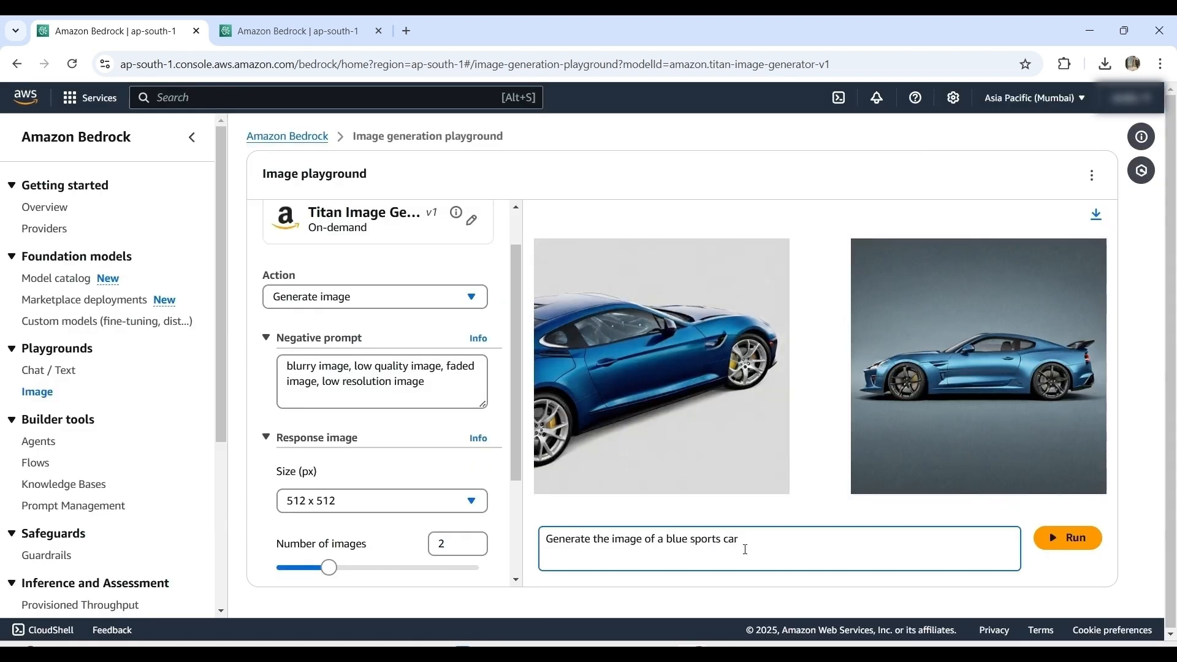
# Step: Generate images for 'A person walking in the garden of flowers' and view both in detail
pyautogui.hotkey('ctrl', 'a')
pyautogui.write('A')
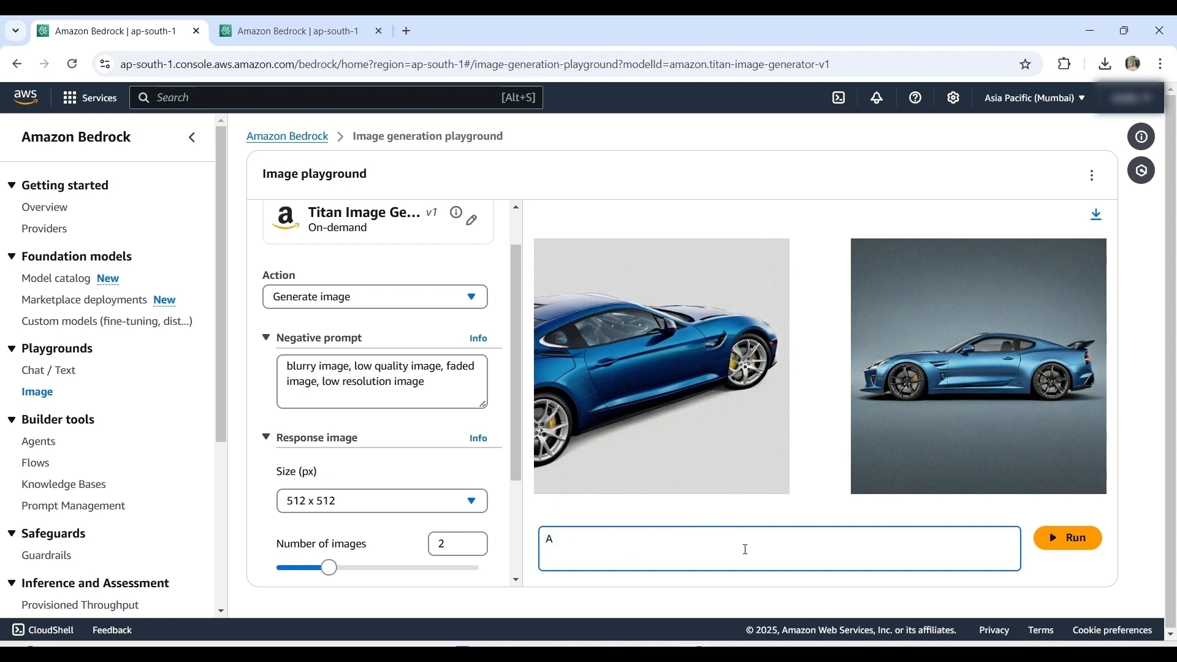
pyautogui.write(' person walking in the garden of flowers')
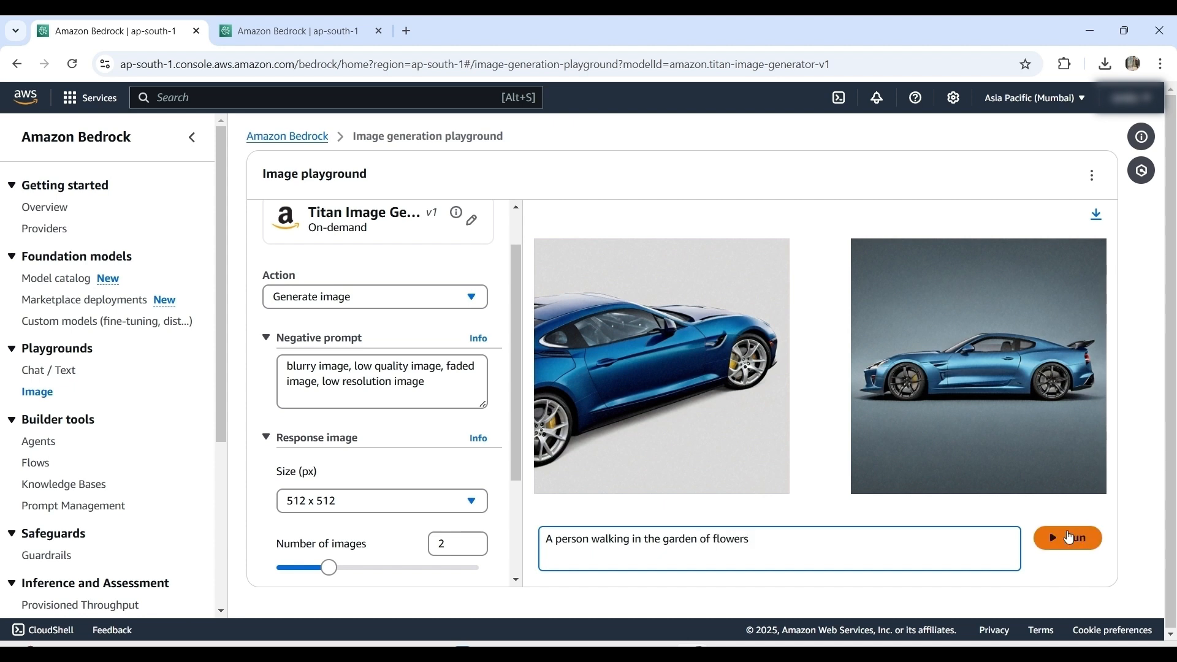
pyautogui.click(1063, 539)
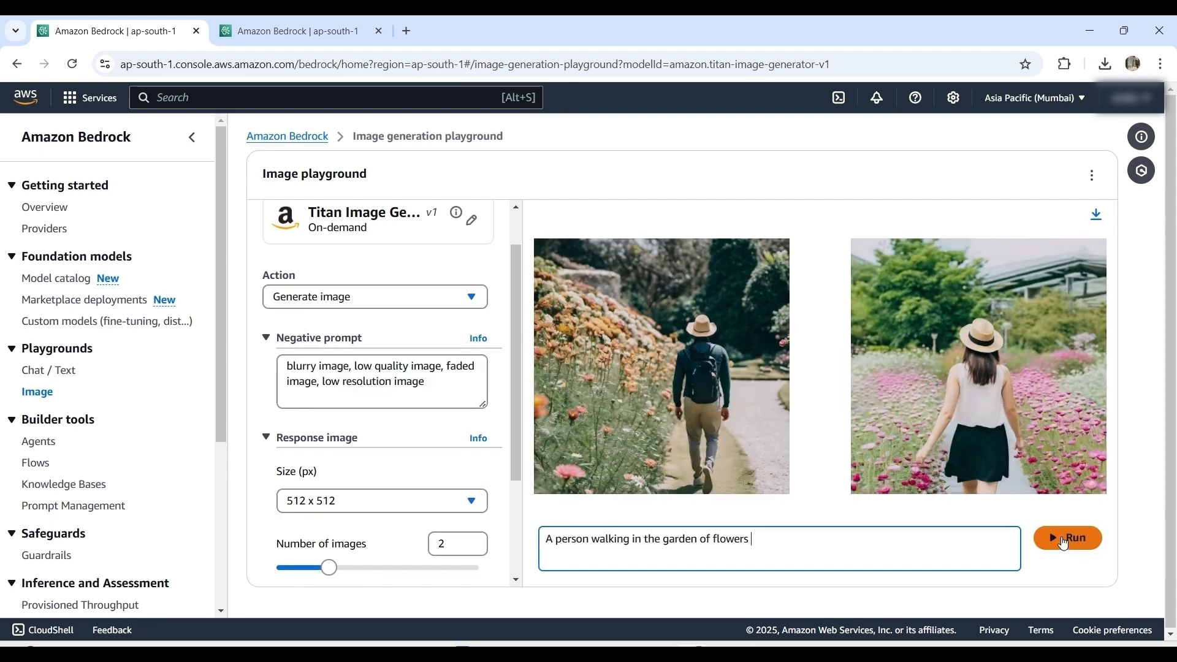
pyautogui.click(717, 392)
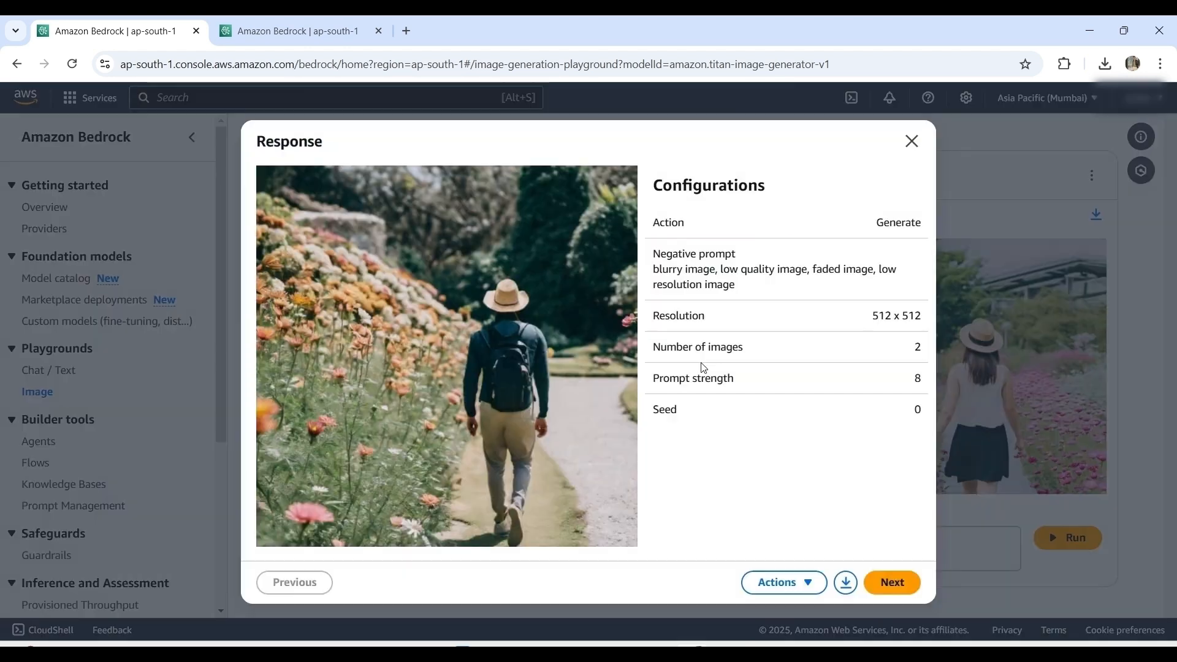
pyautogui.click(893, 585)
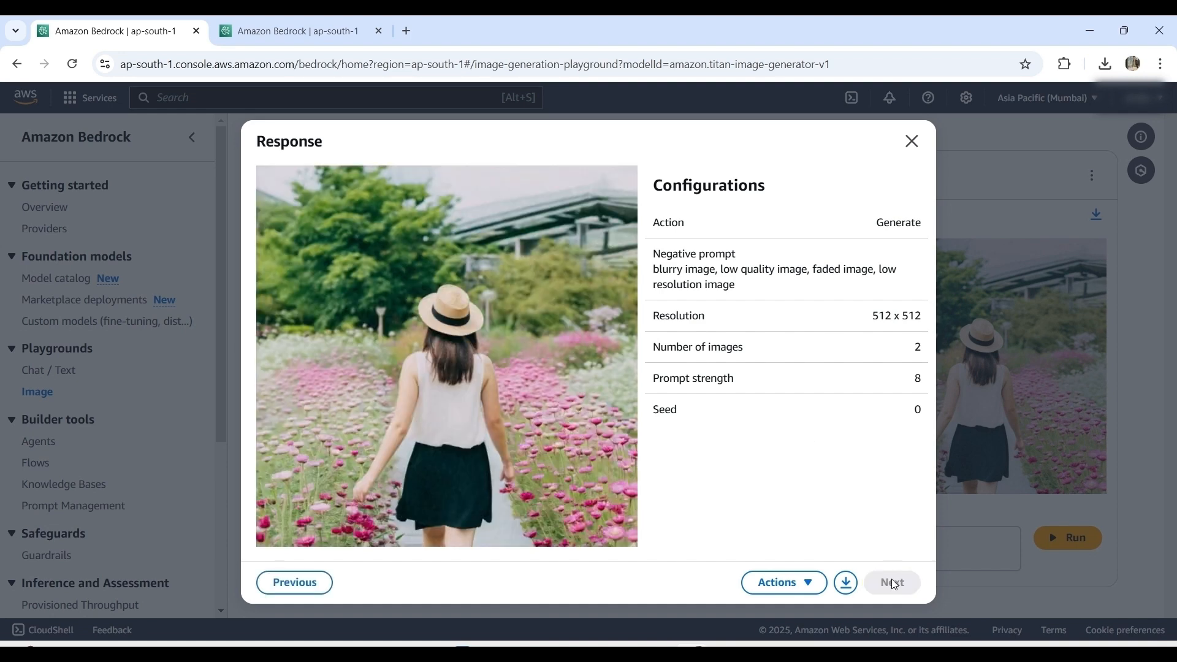
pyautogui.click(911, 142)
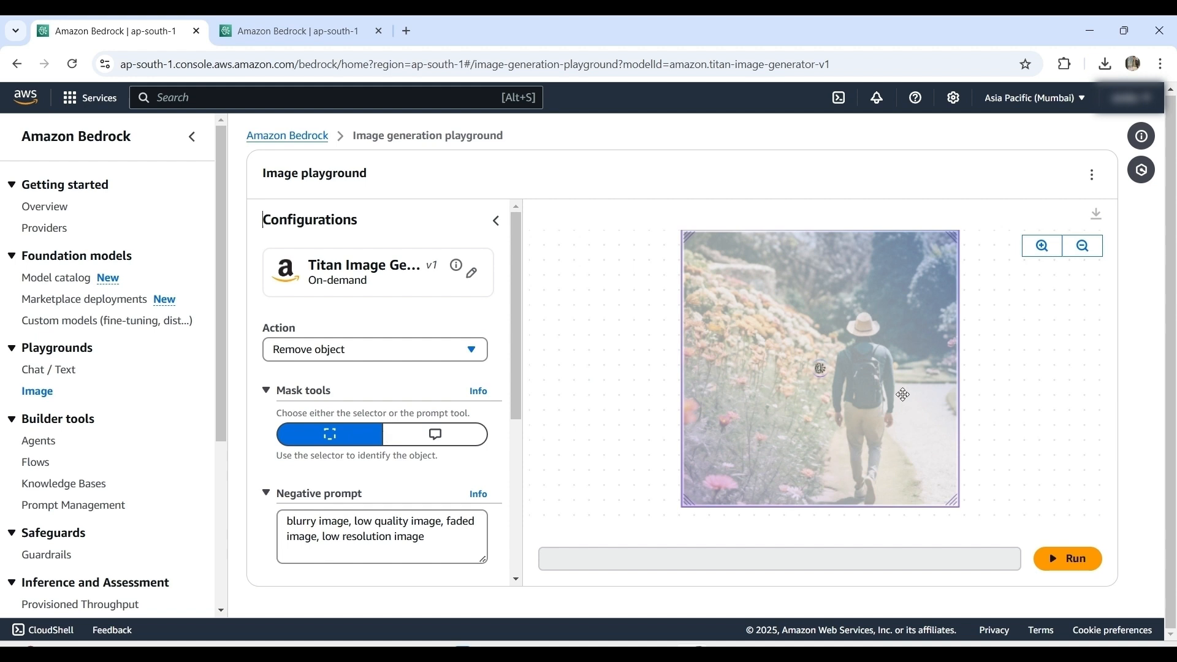
# Step: Fit the Remove object mask around the walking man, including his hat, and run it
pyautogui.moveTo(954, 504); pyautogui.dragTo(910, 514)
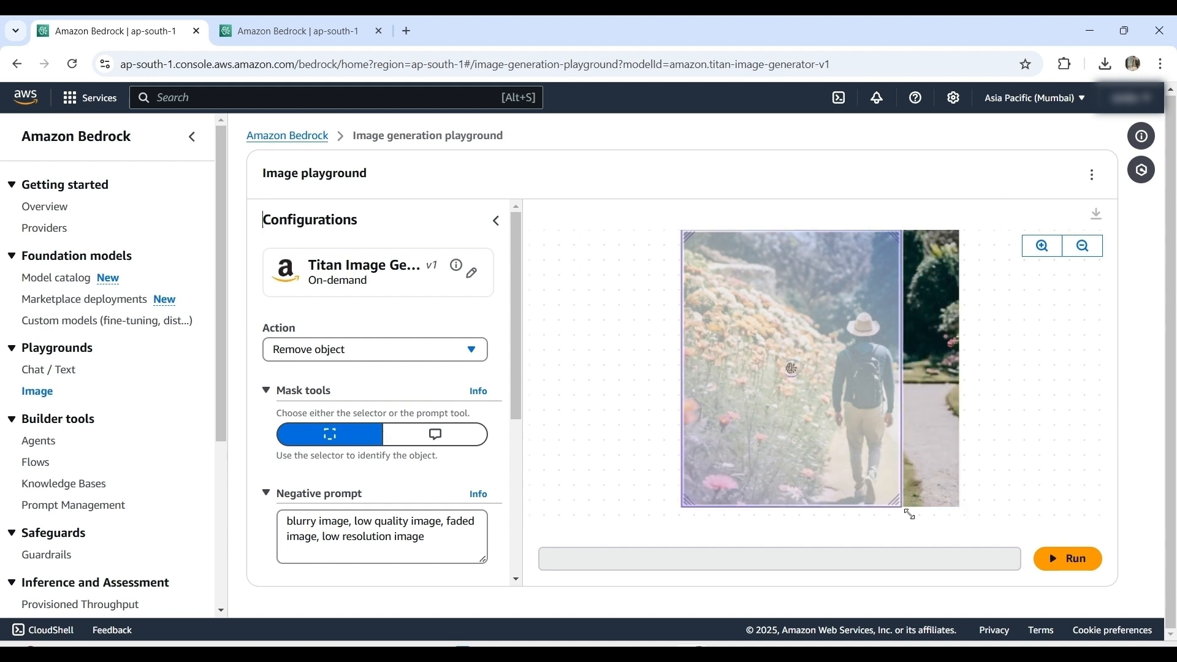
pyautogui.moveTo(683, 233); pyautogui.dragTo(790, 260)
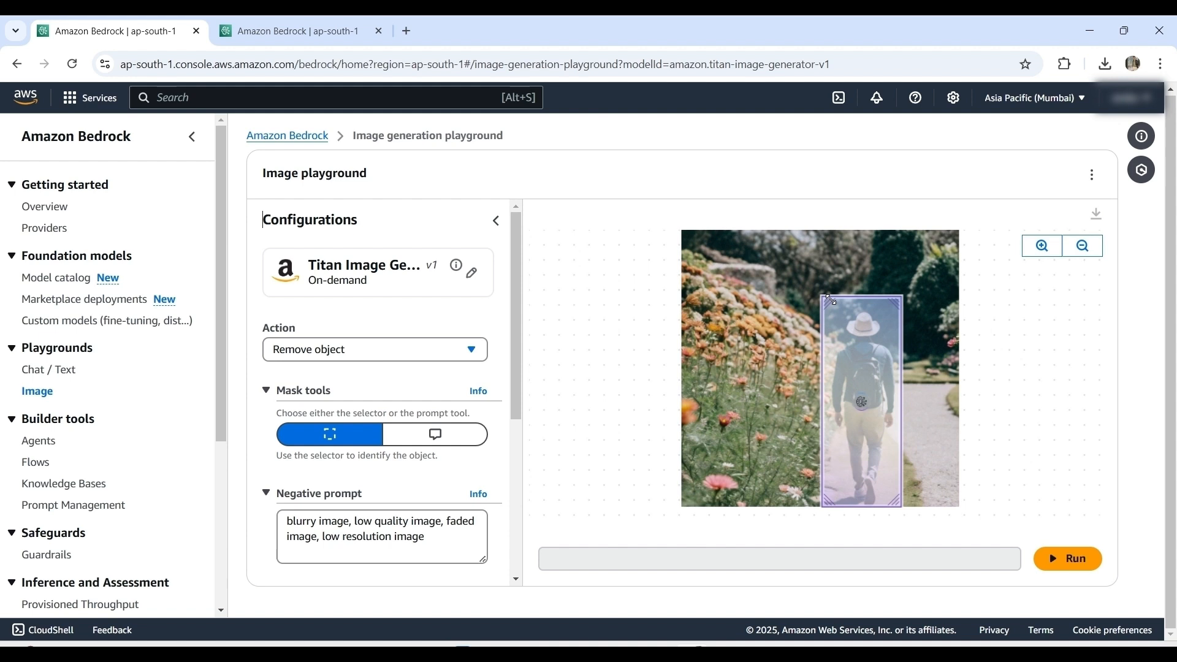
pyautogui.moveTo(827, 305); pyautogui.dragTo(829, 299)
pyautogui.click(1068, 558)
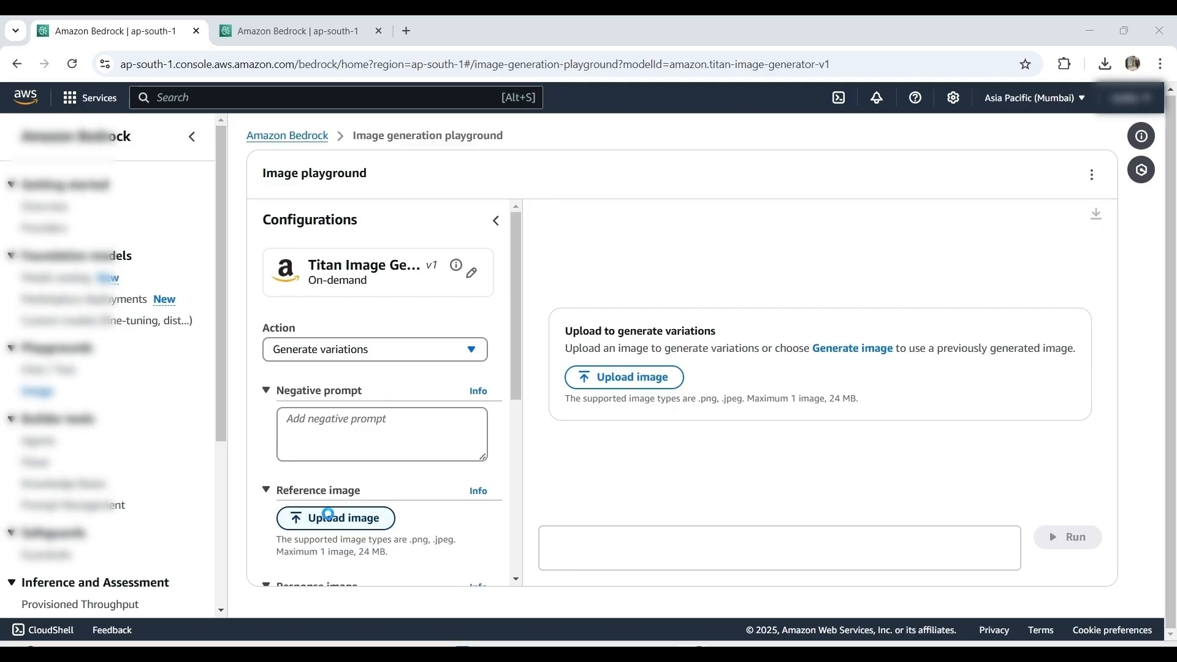
# Step: Upload sample_image.jpg as the reference portrait and generate its variations
pyautogui.click(328, 517)
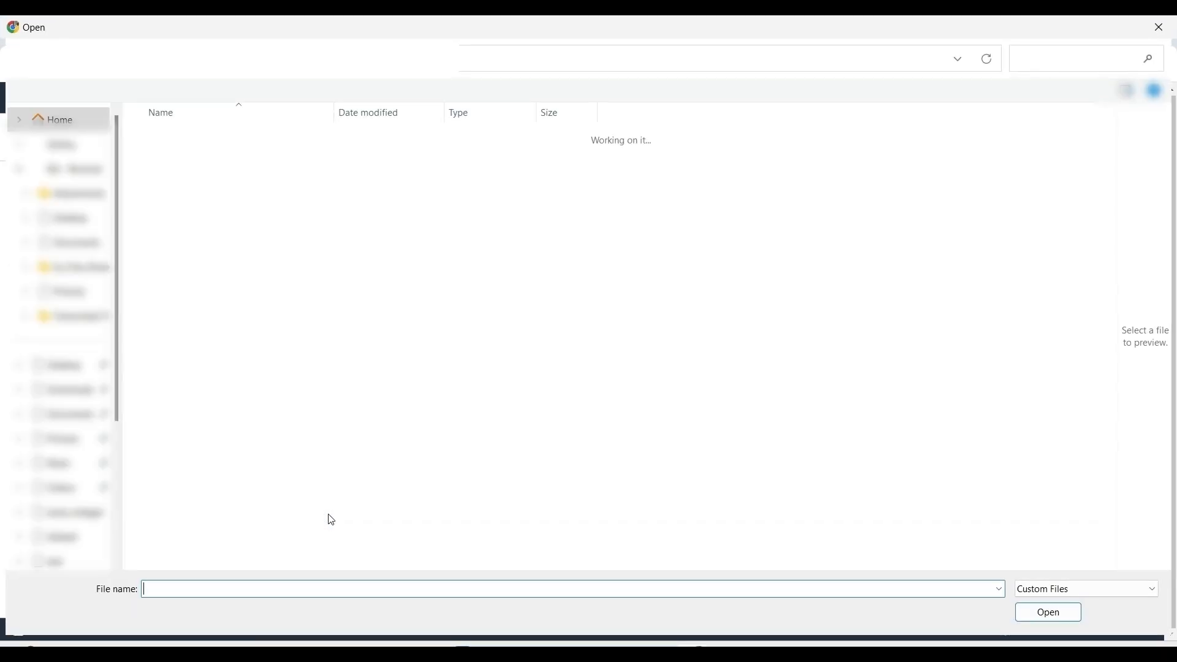
pyautogui.doubleClick(185, 179)
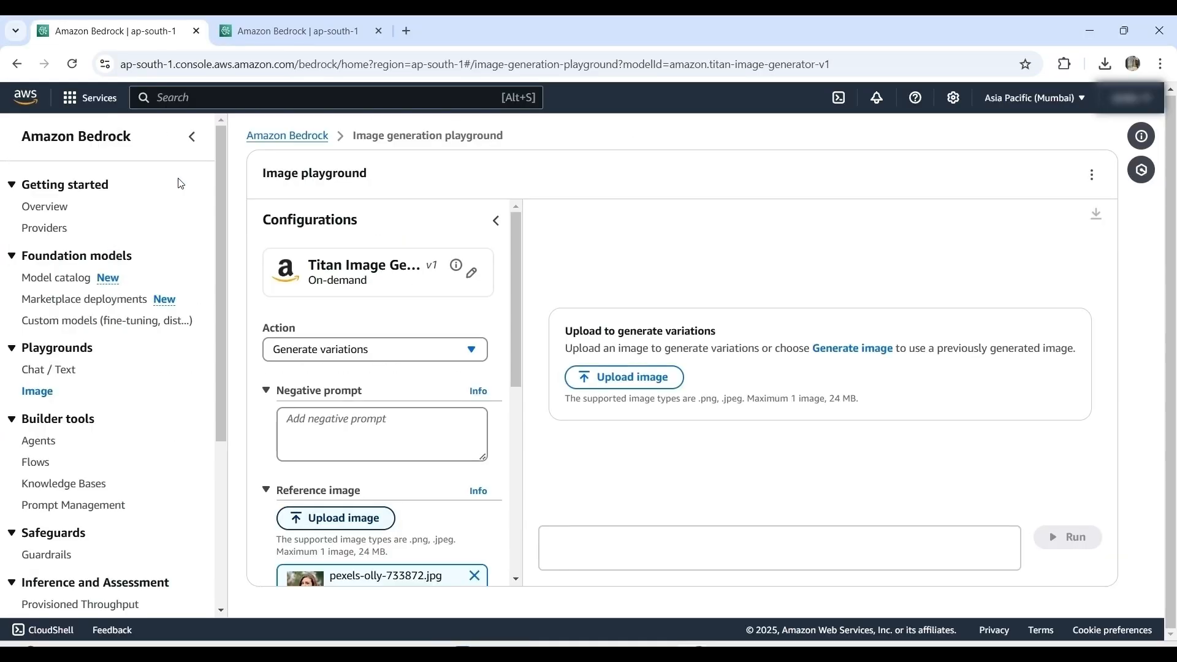
pyautogui.scroll(-2, 517, 345)
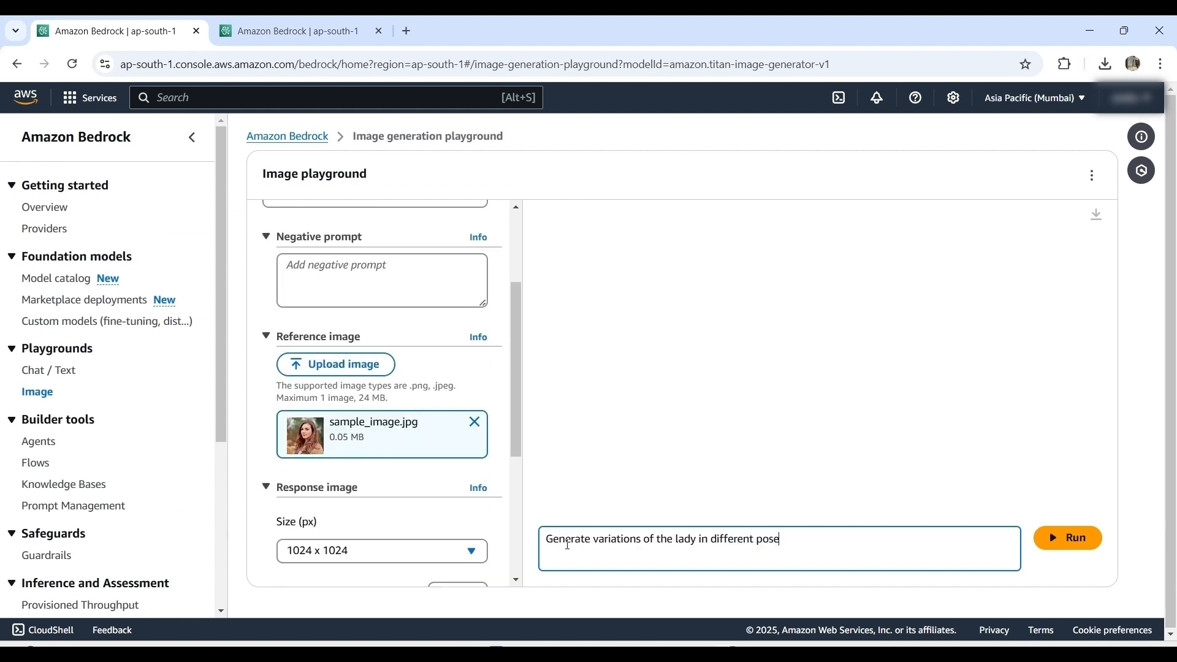
pyautogui.click(1052, 543)
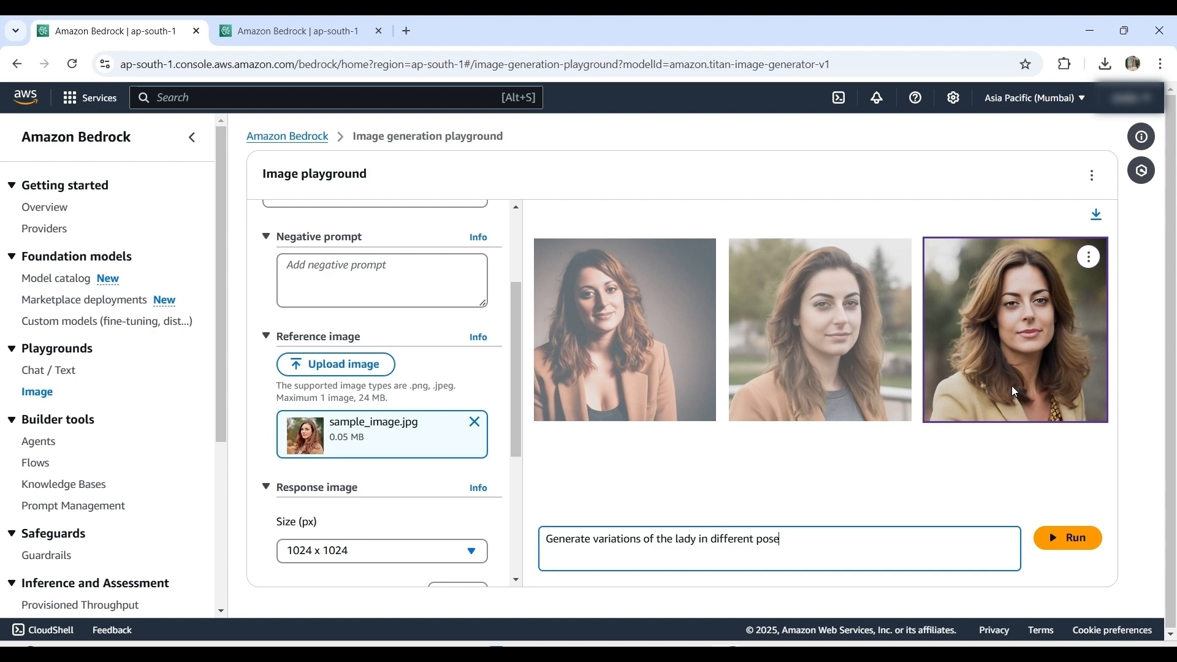
# Step: Open and close each of the three portrait variations in detail
pyautogui.click(1014, 391)
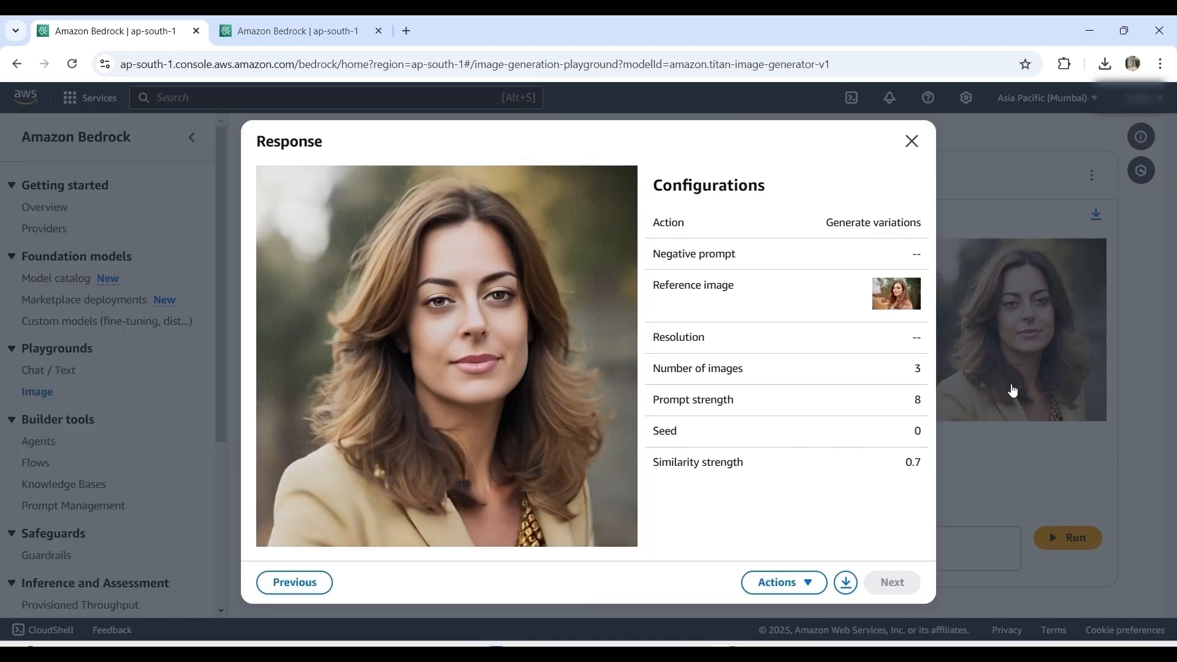
pyautogui.click(911, 141)
pyautogui.click(839, 334)
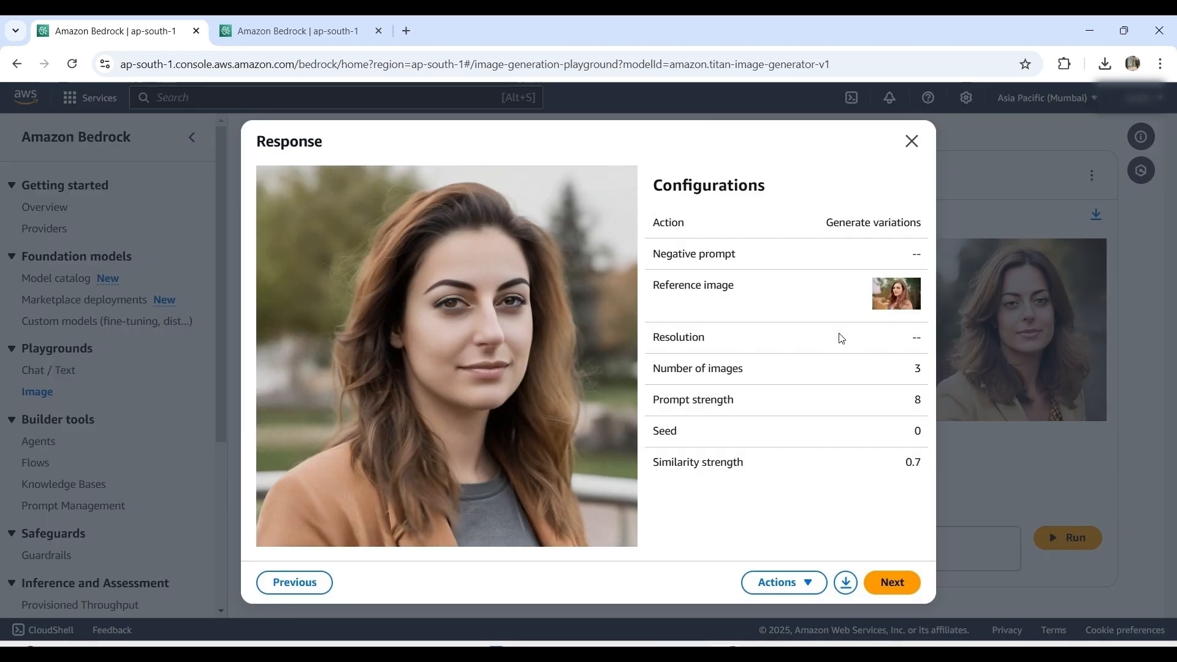
pyautogui.click(911, 140)
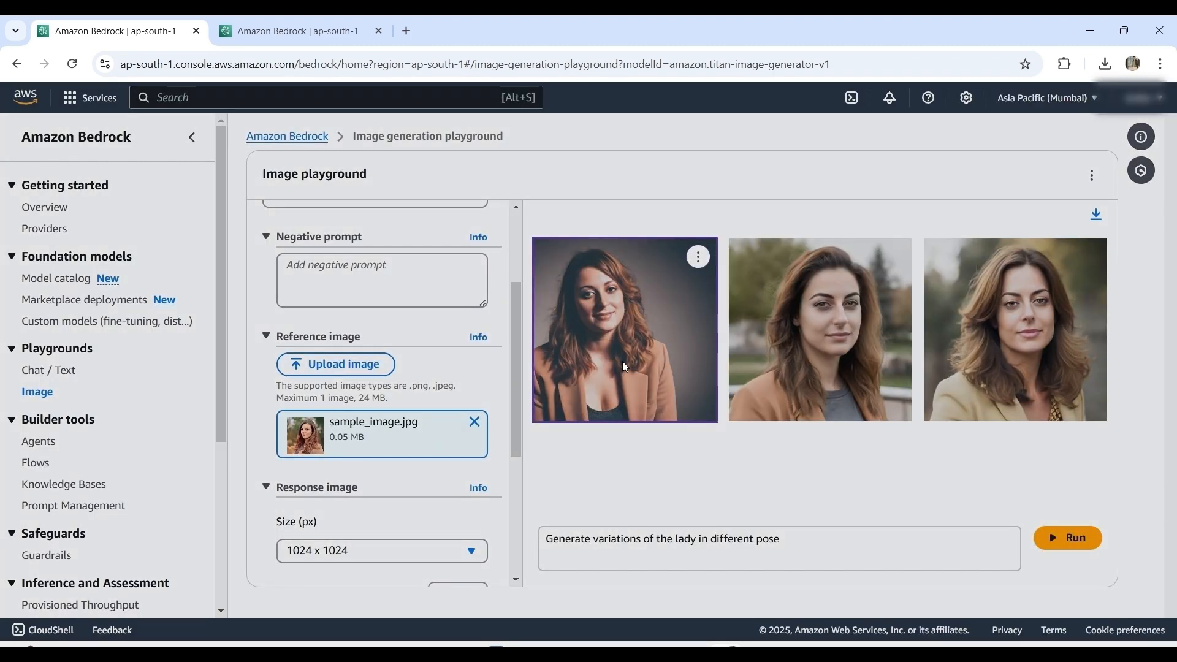
pyautogui.click(623, 361)
pyautogui.click(913, 144)
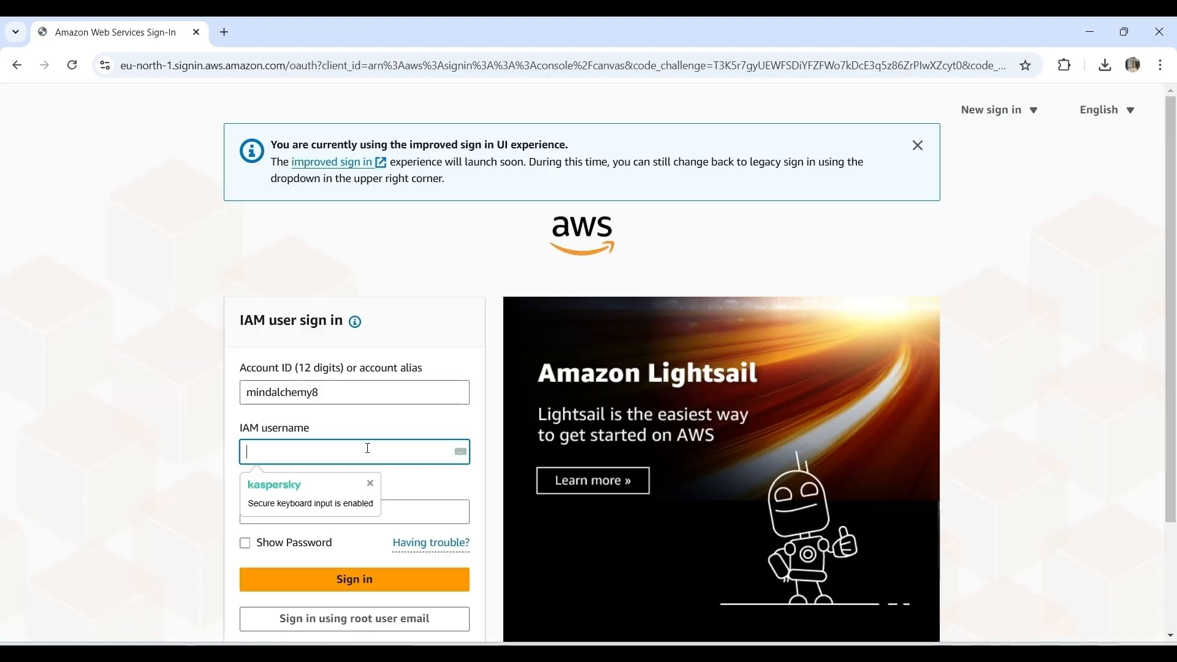
# Step: Sign in with the IAM username and password, then open Amazon Bedrock from Recently visited
pyautogui.write('min')
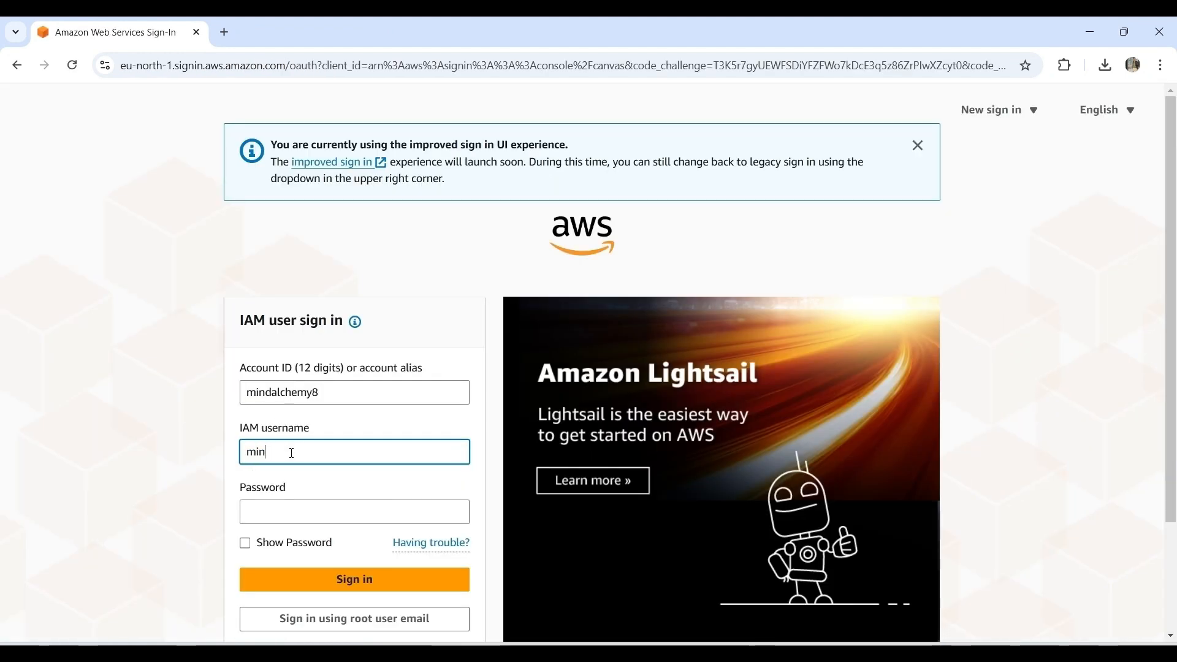
pyautogui.write('dalchemy')
pyautogui.click(296, 508)
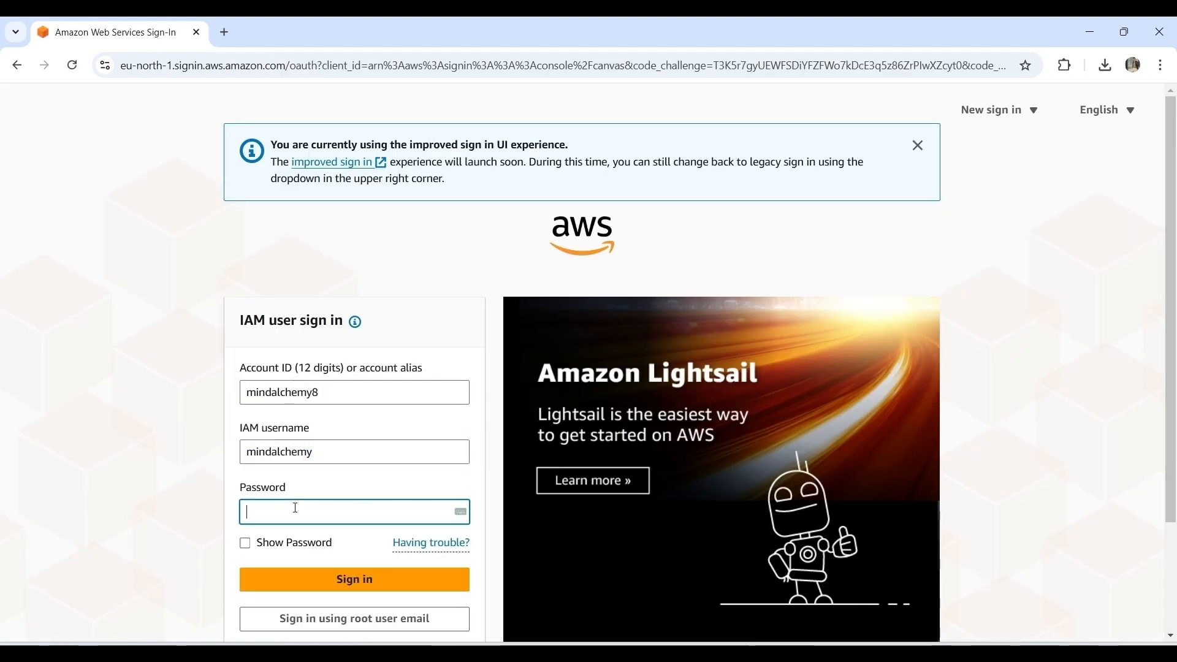
pyautogui.write('•')
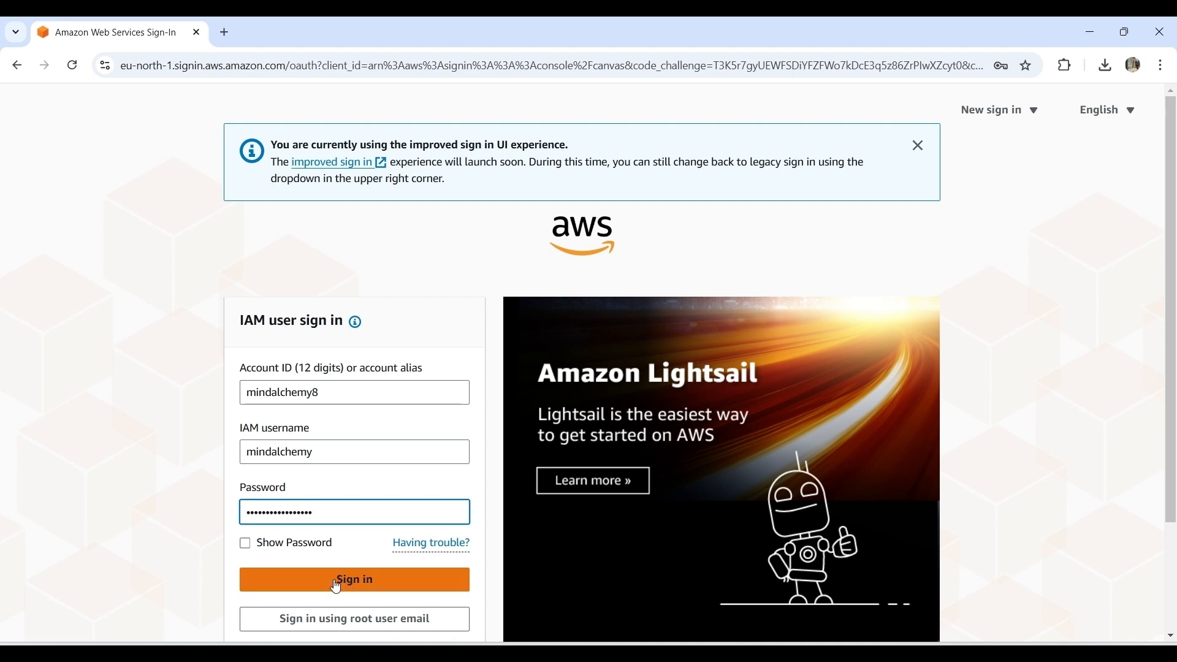
pyautogui.click(343, 579)
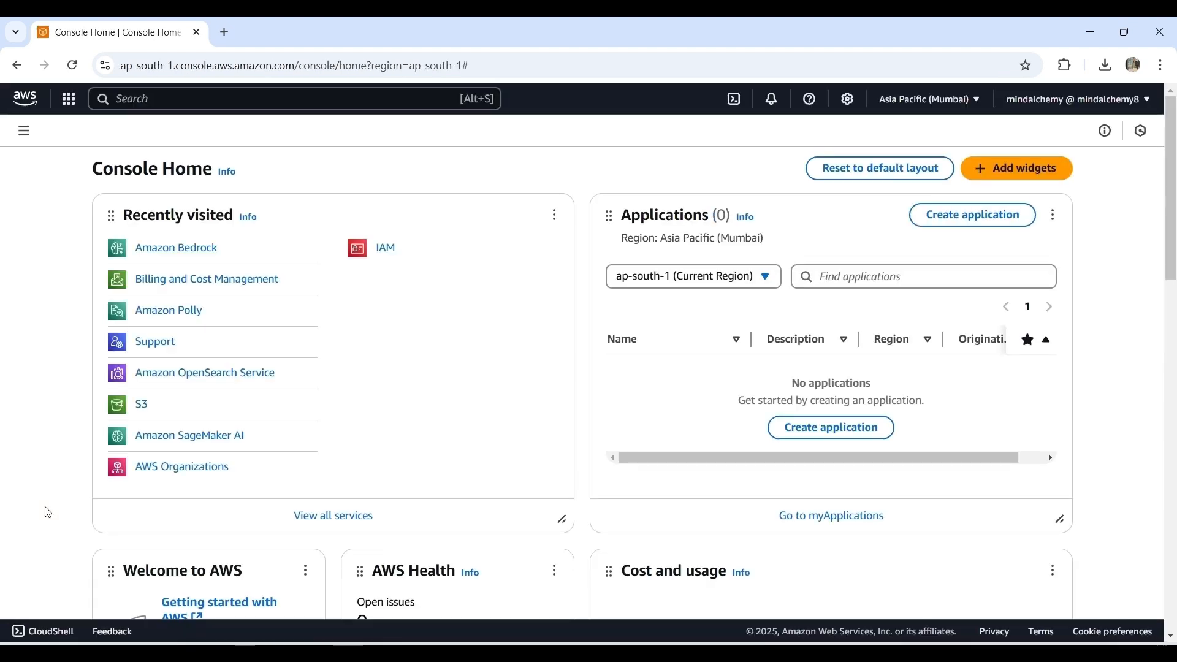
pyautogui.click(163, 246)
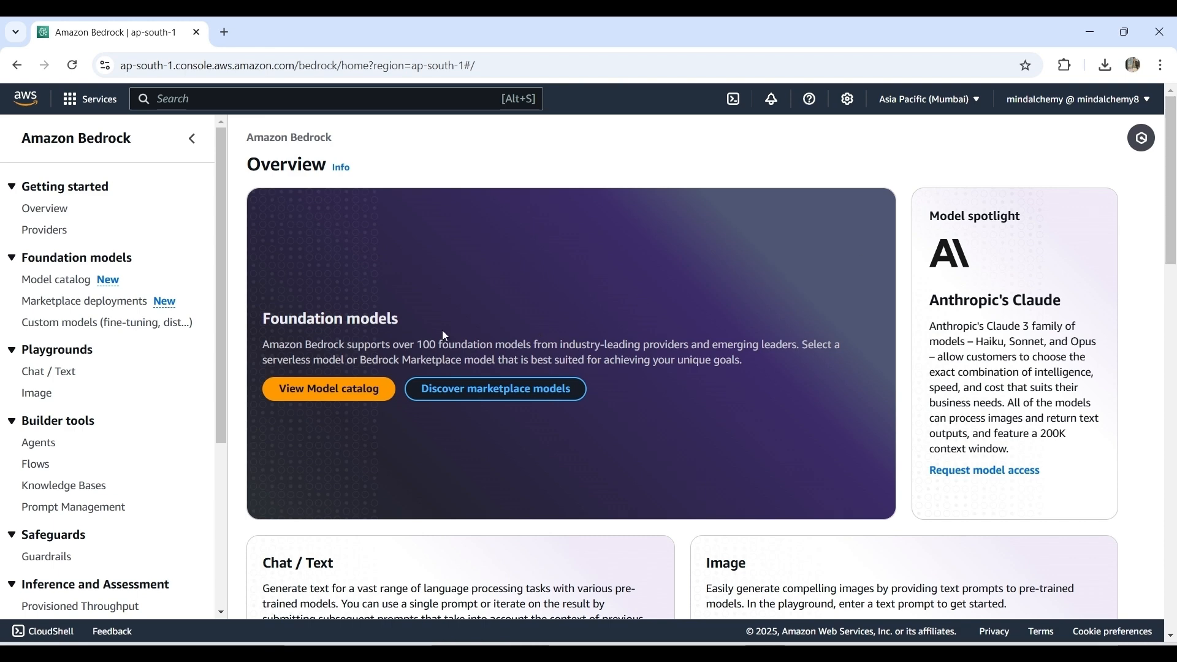
# Step: Filter the model catalog to Amazon, Meta and Mistral AI providers in table view
pyautogui.click(343, 392)
pyautogui.click(253, 346)
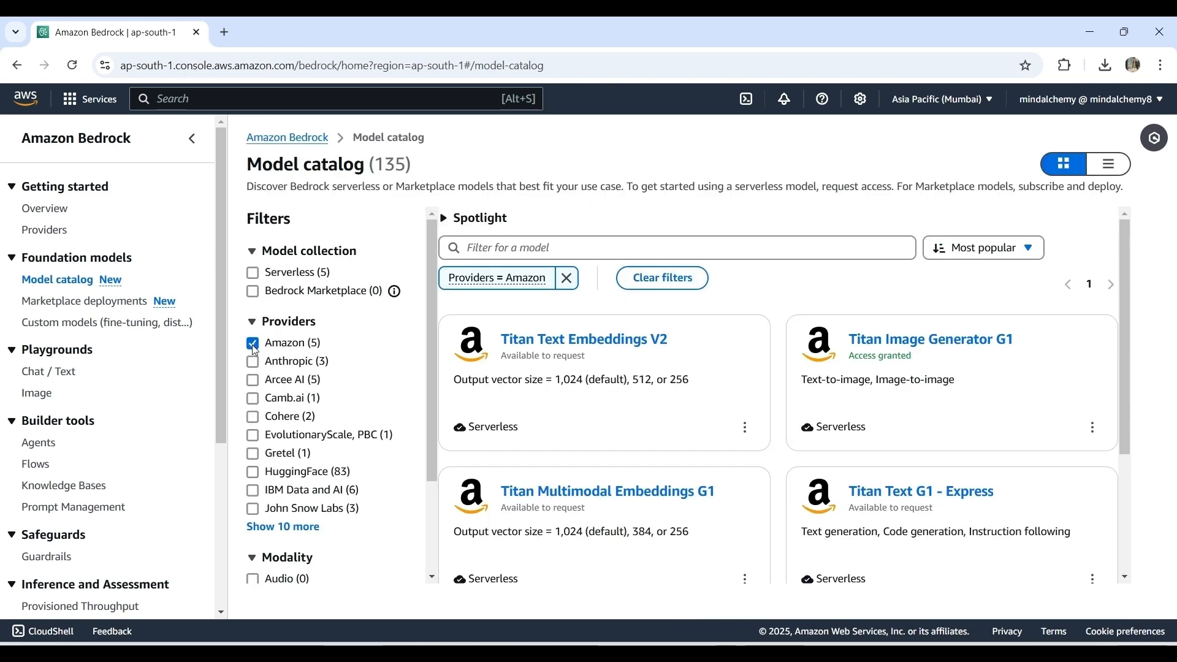
pyautogui.click(254, 525)
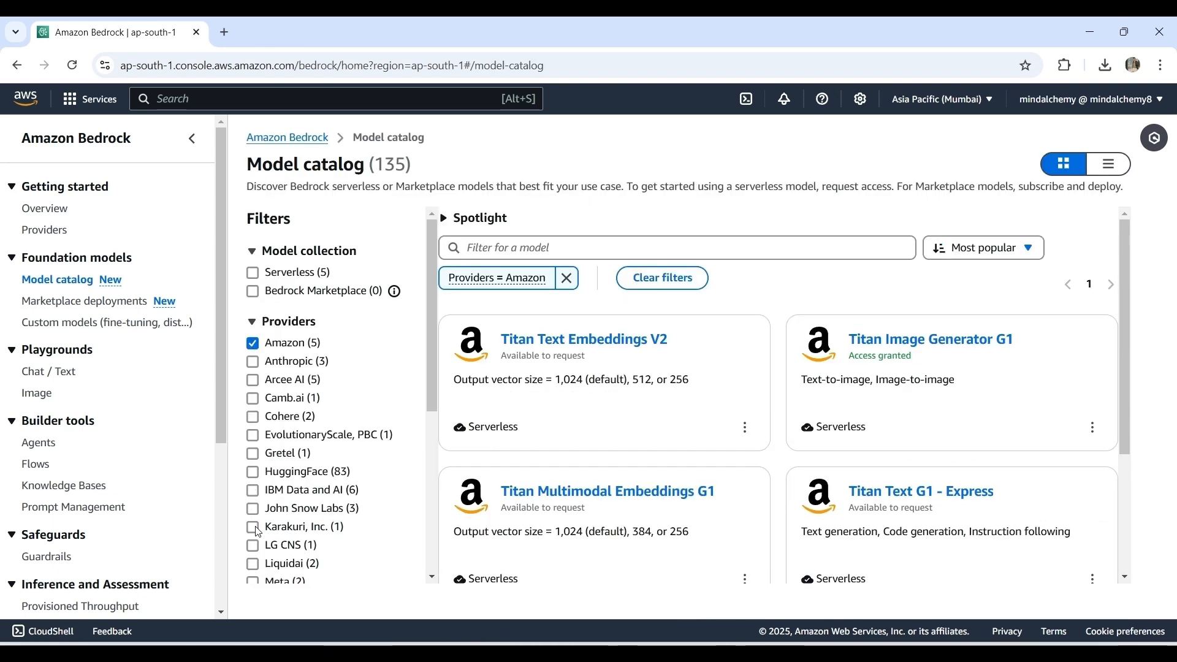
pyautogui.moveTo(432, 406); pyautogui.dragTo(430, 485)
pyautogui.click(253, 425)
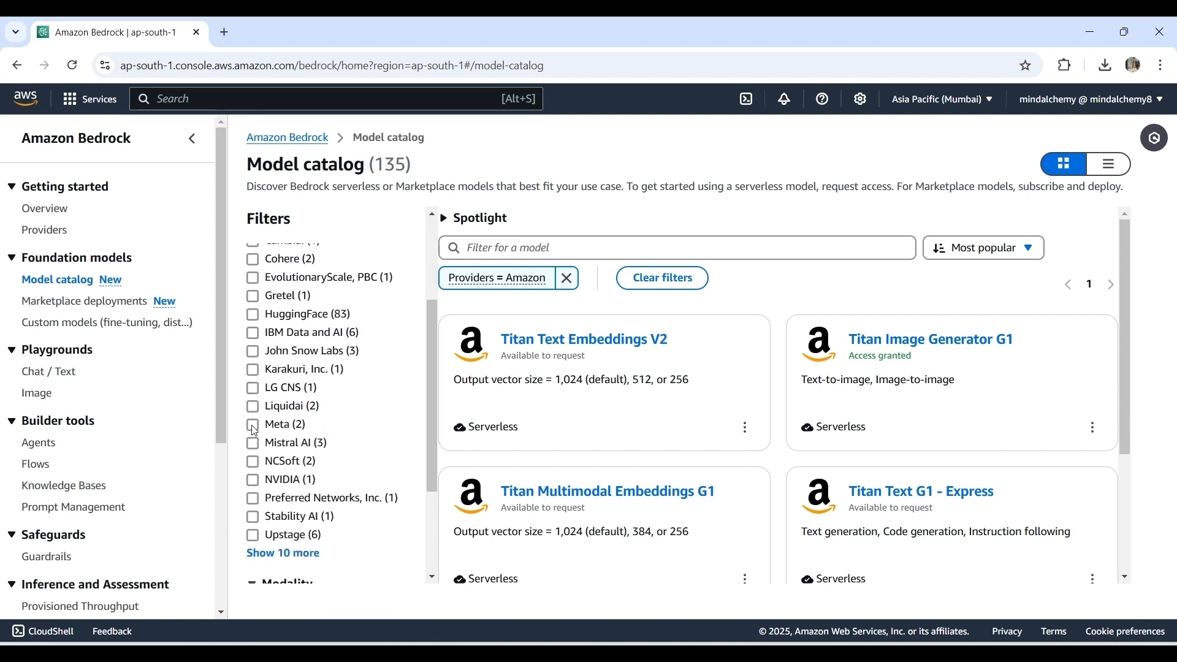
pyautogui.click(253, 444)
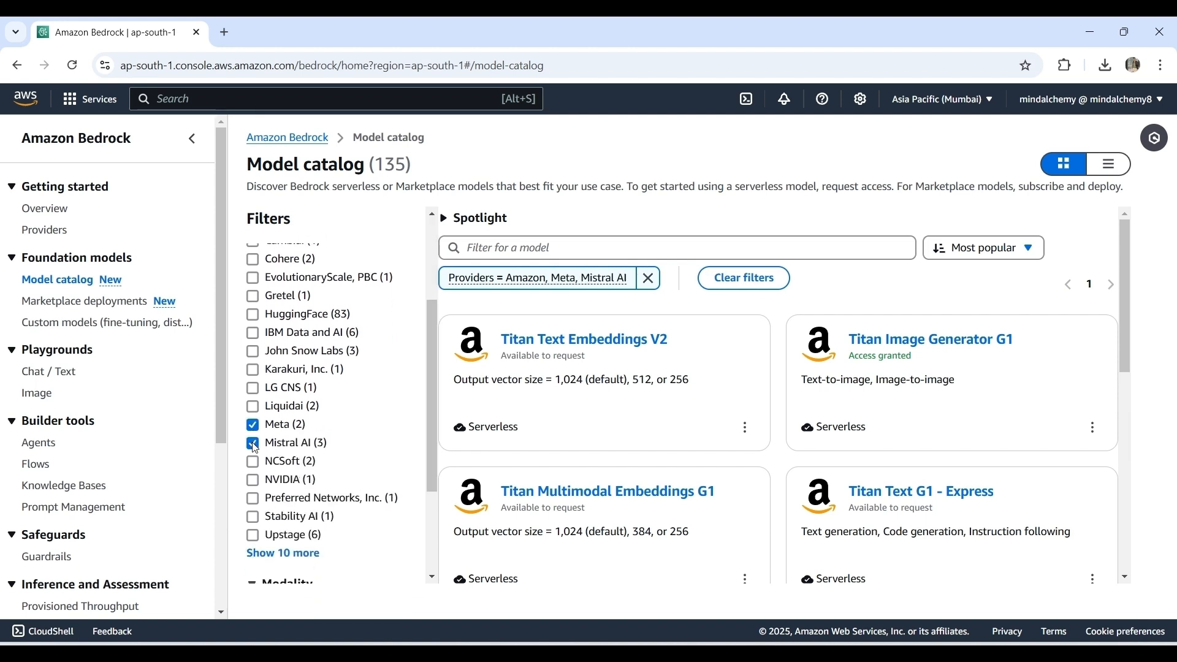
pyautogui.click(1108, 164)
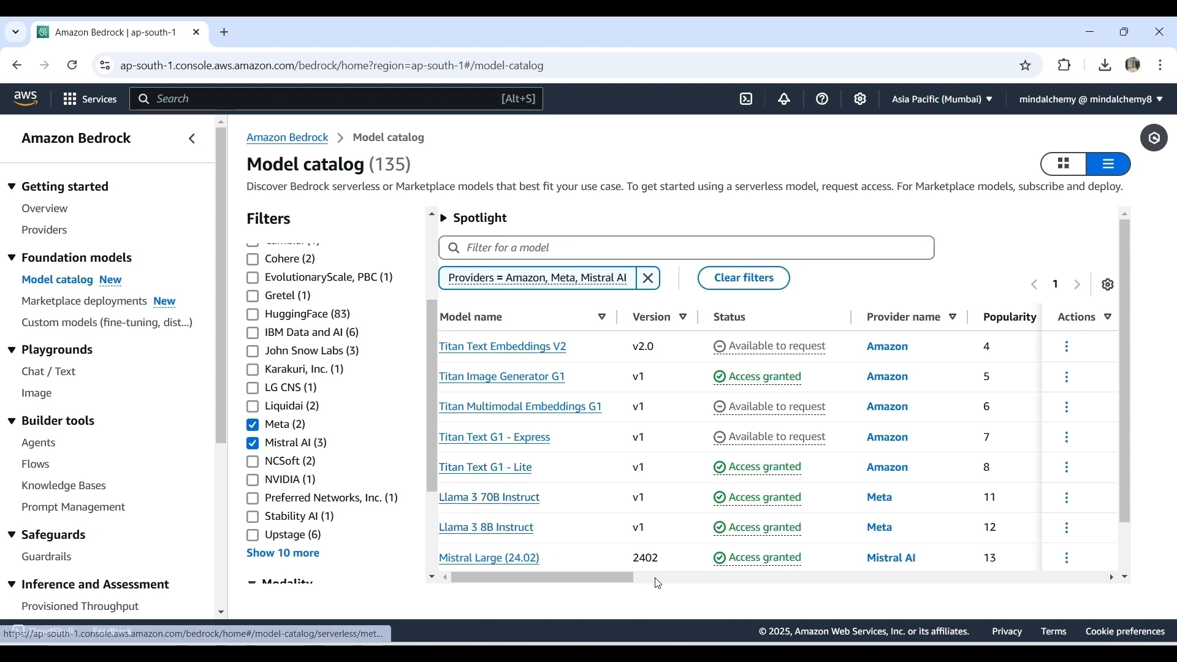
pyautogui.moveTo(1123, 474); pyautogui.dragTo(1126, 538)
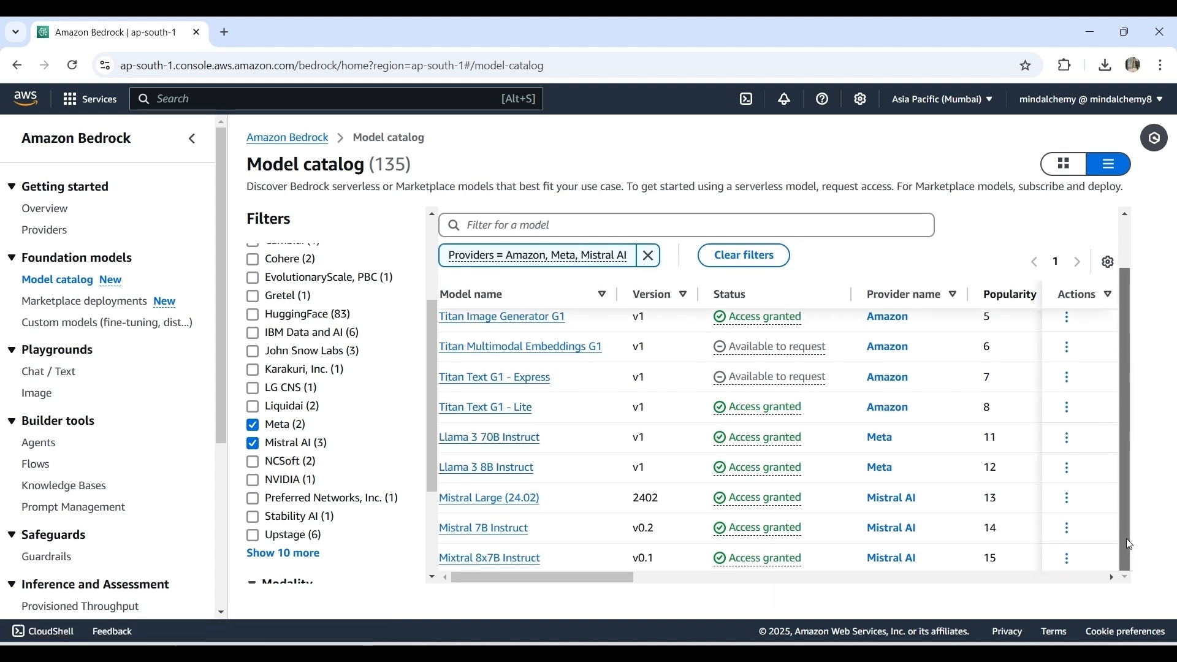